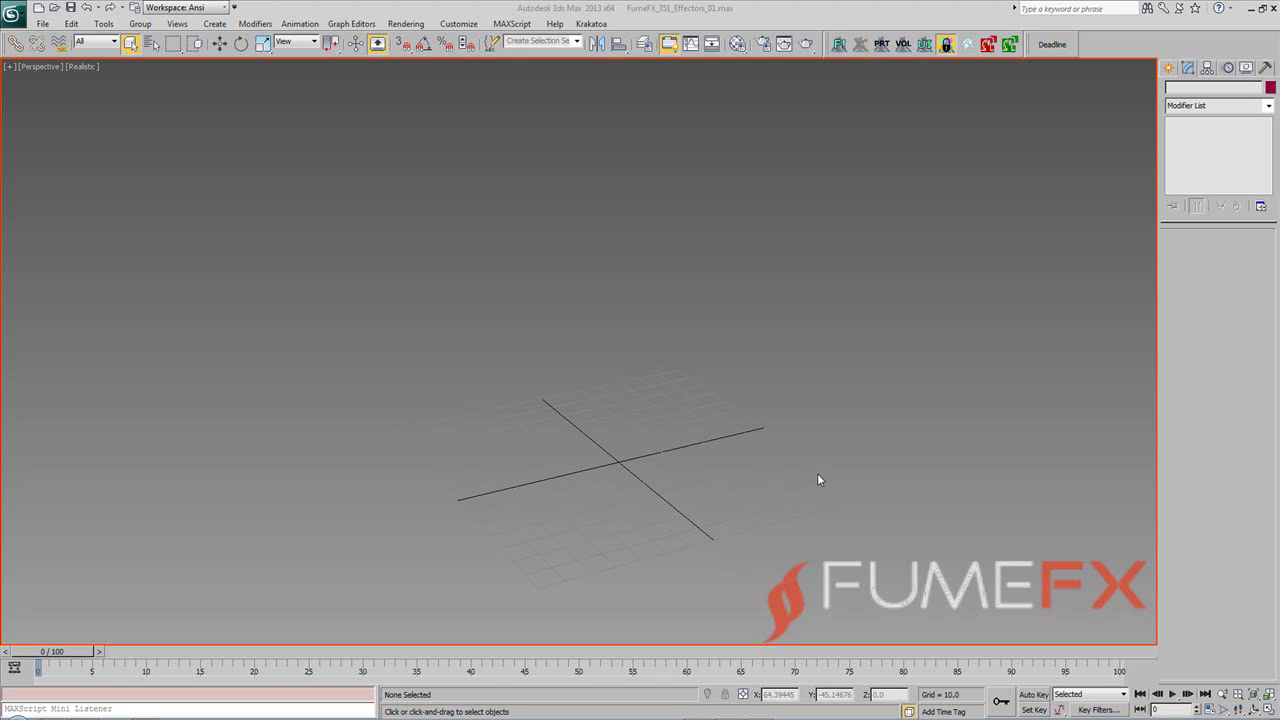
Pan, zoom and orbit the Perspective view in closer on the empty ground grid
middle_drag(817, 480, 648, 483)
scroll(663, 480, up, 3)
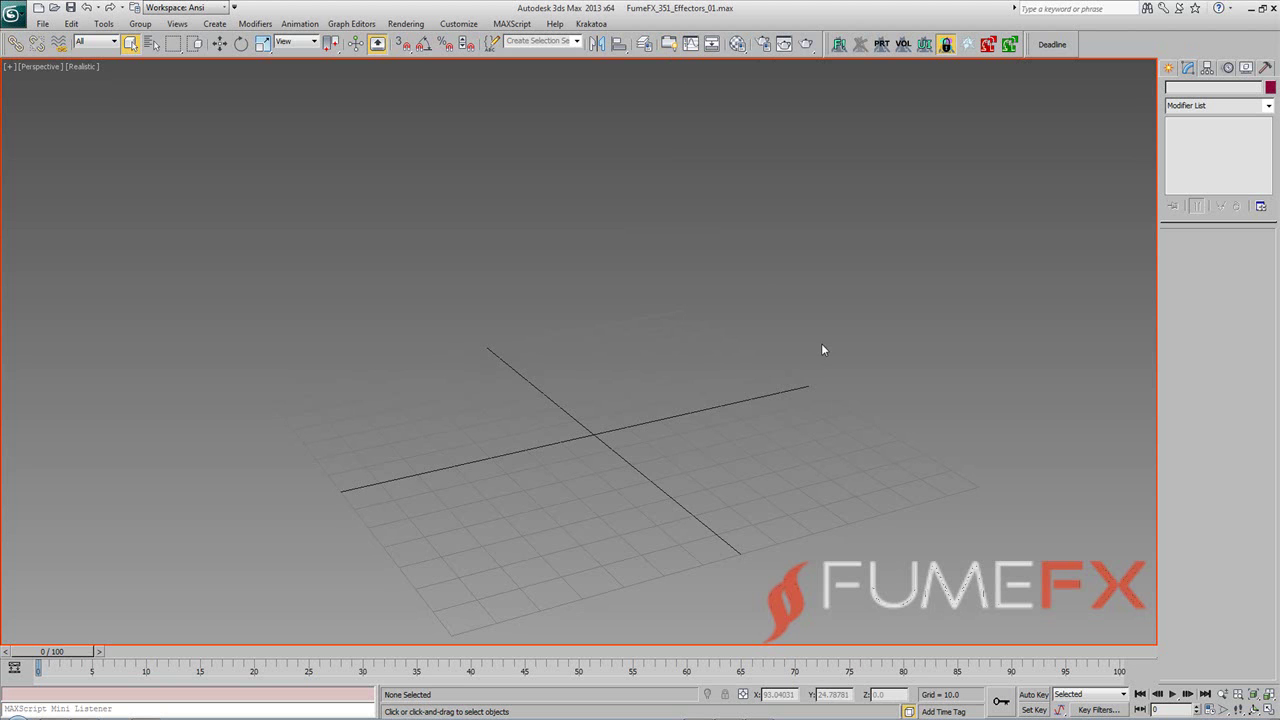
middle_drag(981, 435, 900, 434)
alt+middle_drag(811, 480, 800, 481)
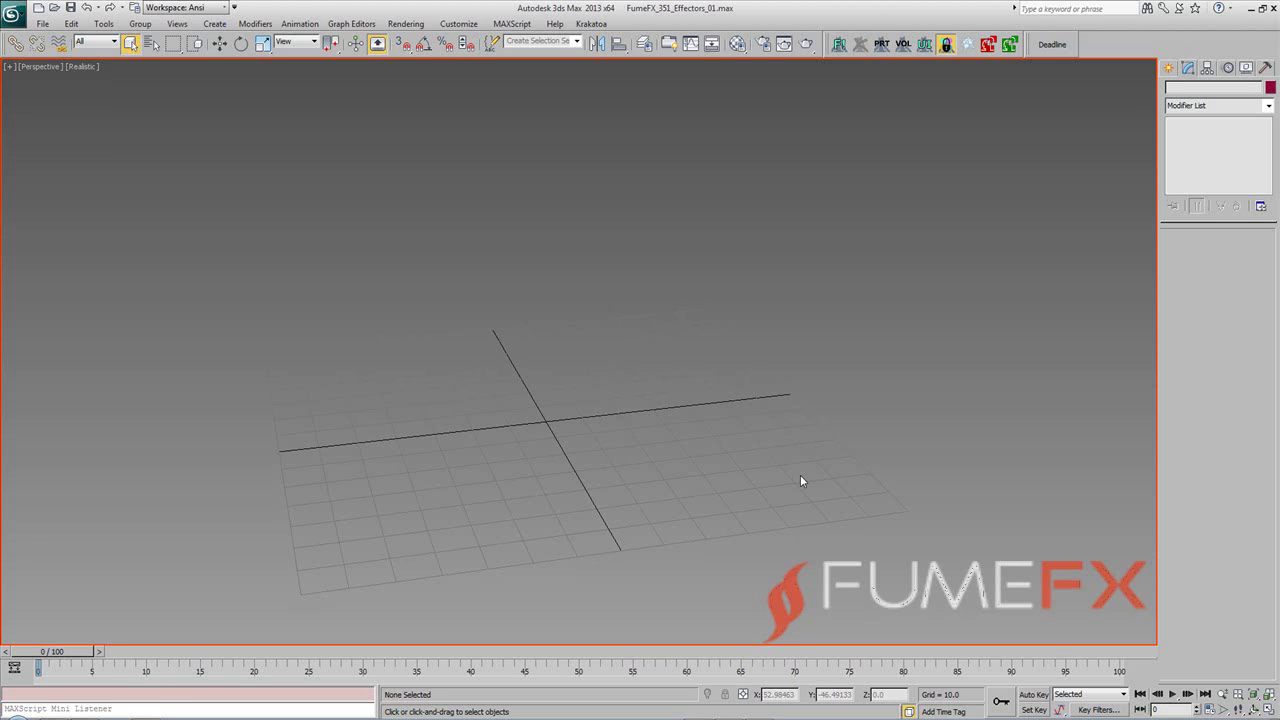
Create a FumeFX grid, FumeFX001, by dragging out its base and height around the origin
click(1170, 67)
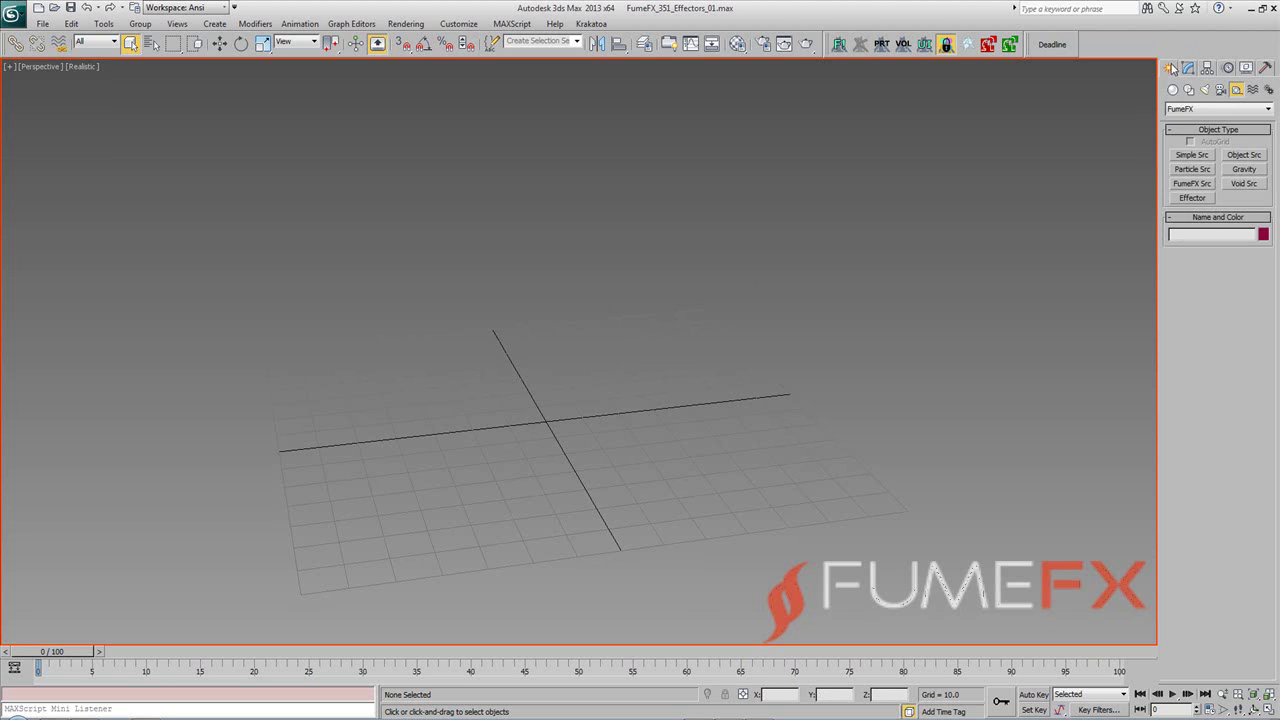
click(1173, 89)
click(1215, 108)
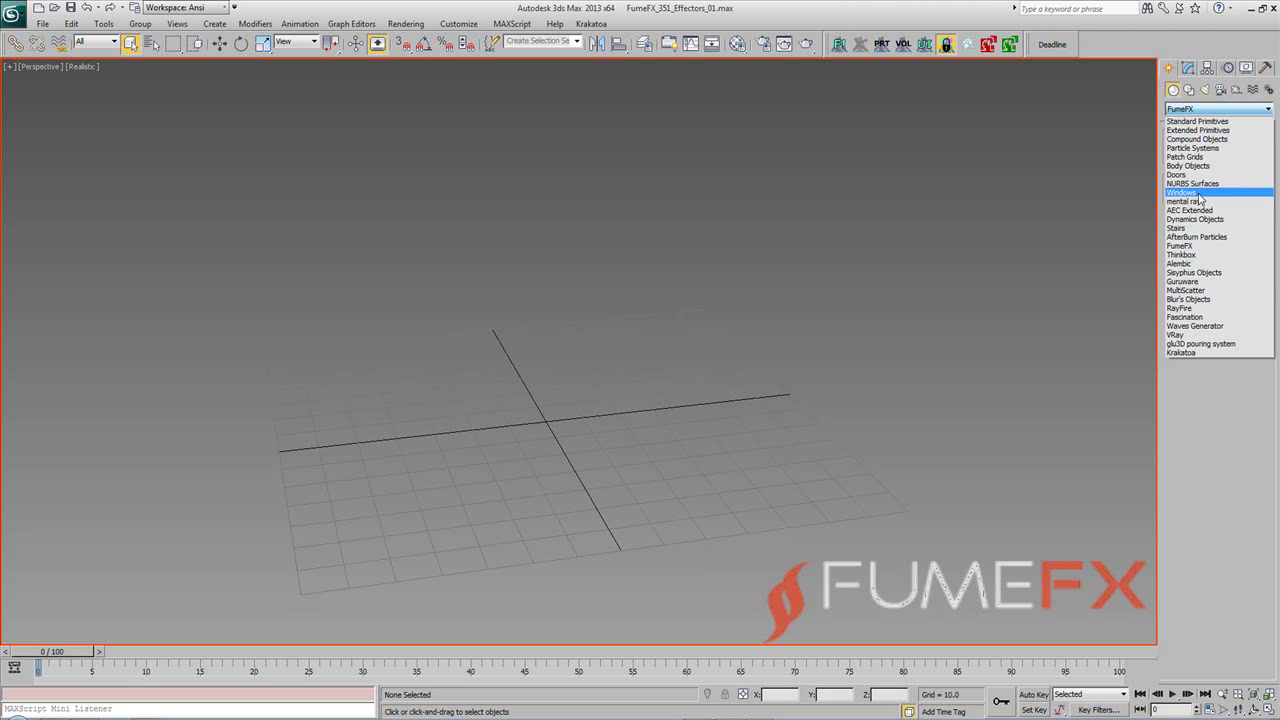
click(1200, 246)
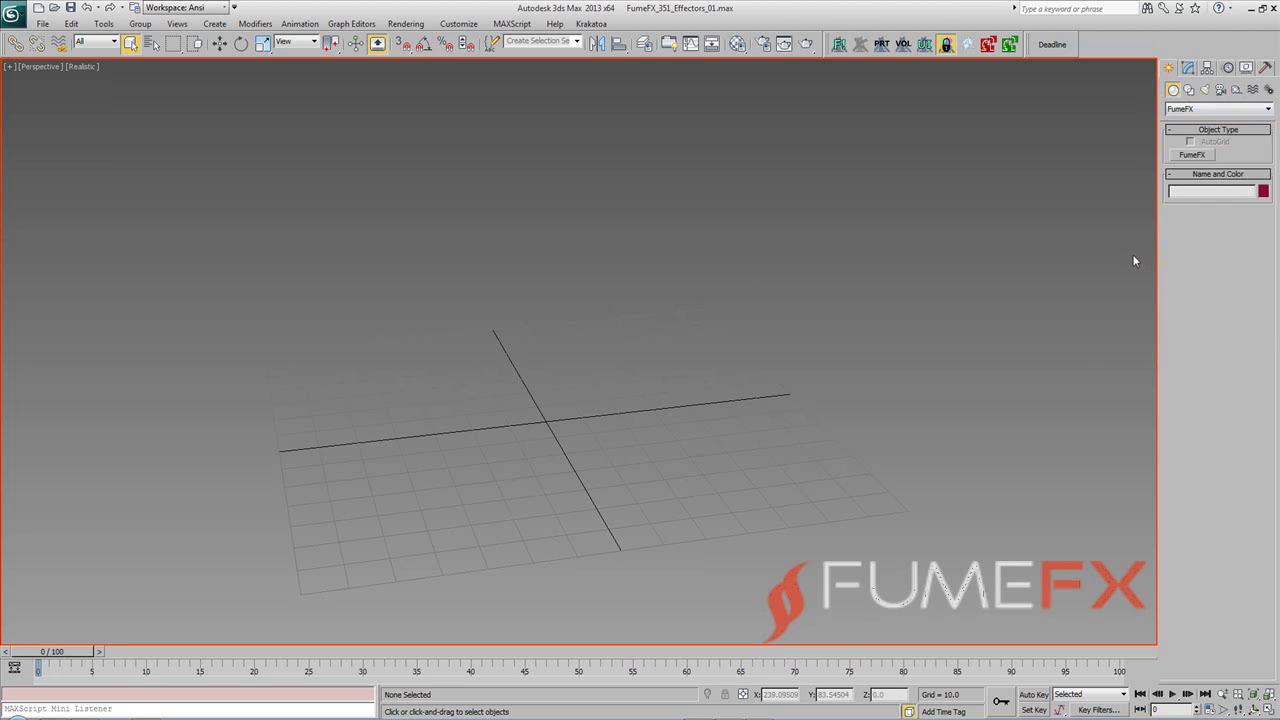
click(1192, 156)
drag(787, 242, 189, 611)
click(183, 306)
right_click(183, 306)
middle_drag(684, 363, 674, 423)
scroll(670, 440, down, 3)
Check the FumeFX About info, then turn off Fuel display and Show Slice for FumeFX001
click(1188, 67)
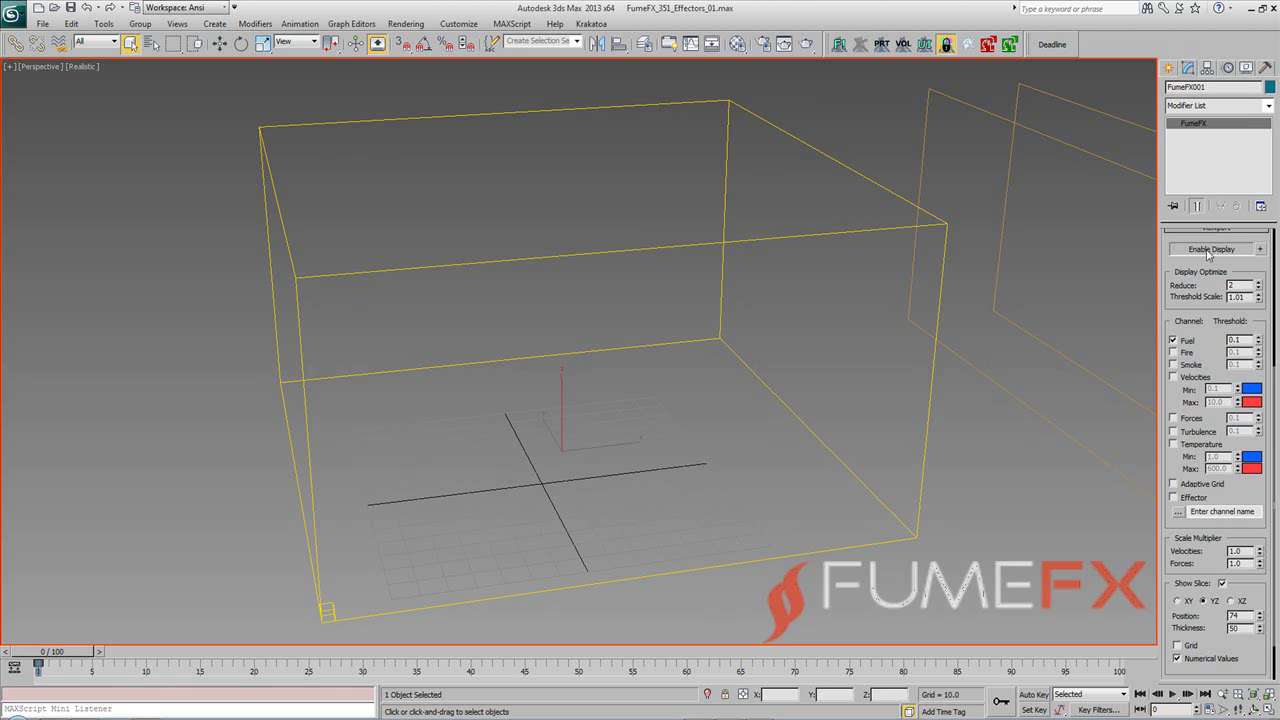
scroll(1210, 260, up, 5)
click(1254, 256)
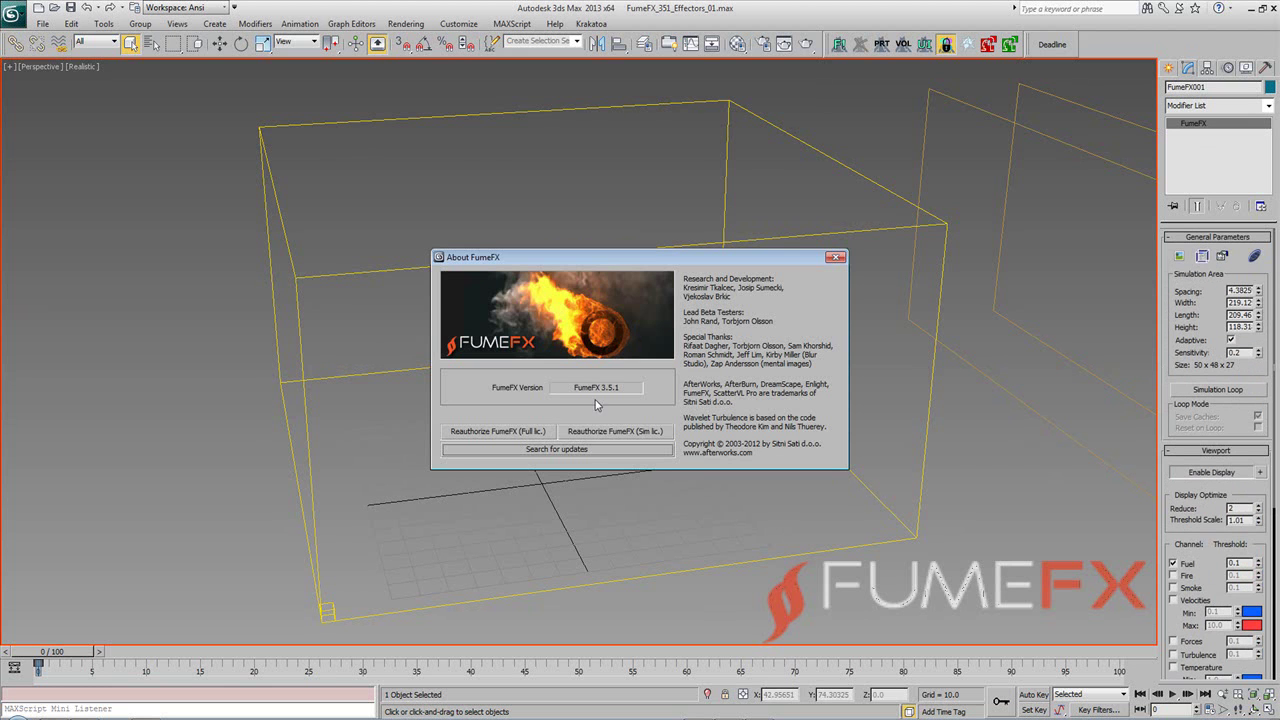
click(835, 257)
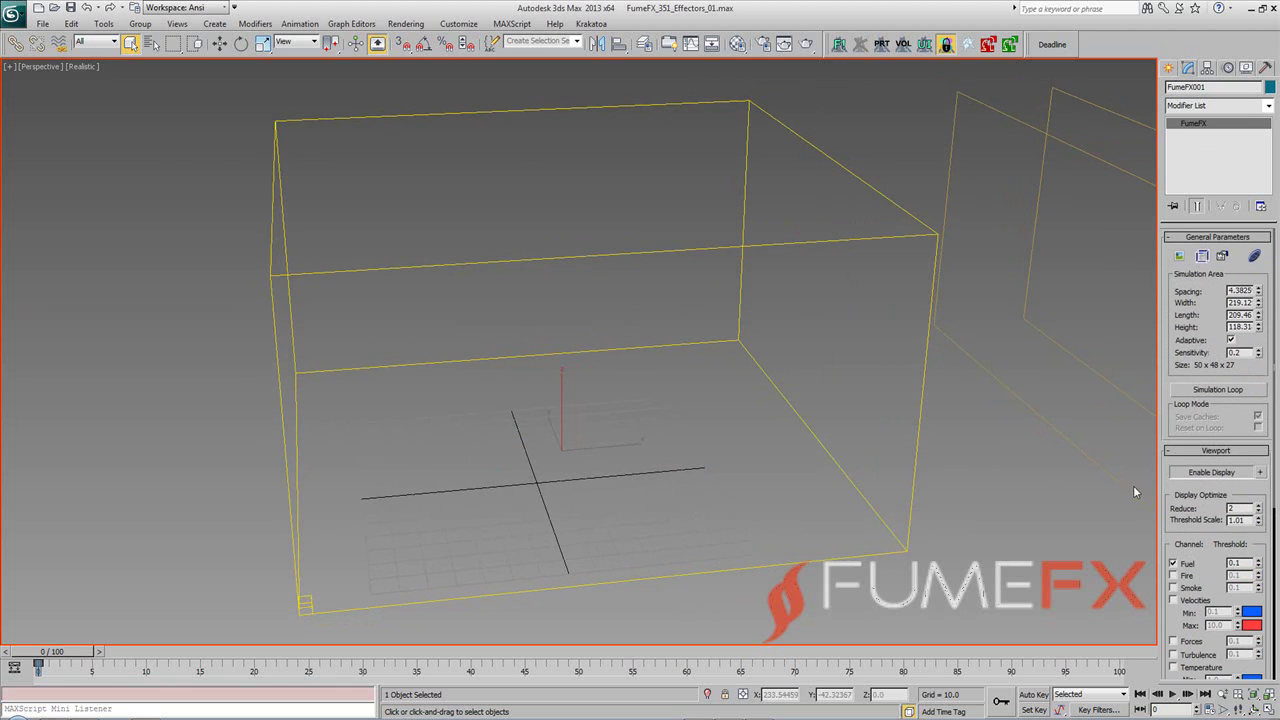
click(1187, 564)
scroll(1186, 522, down, 3)
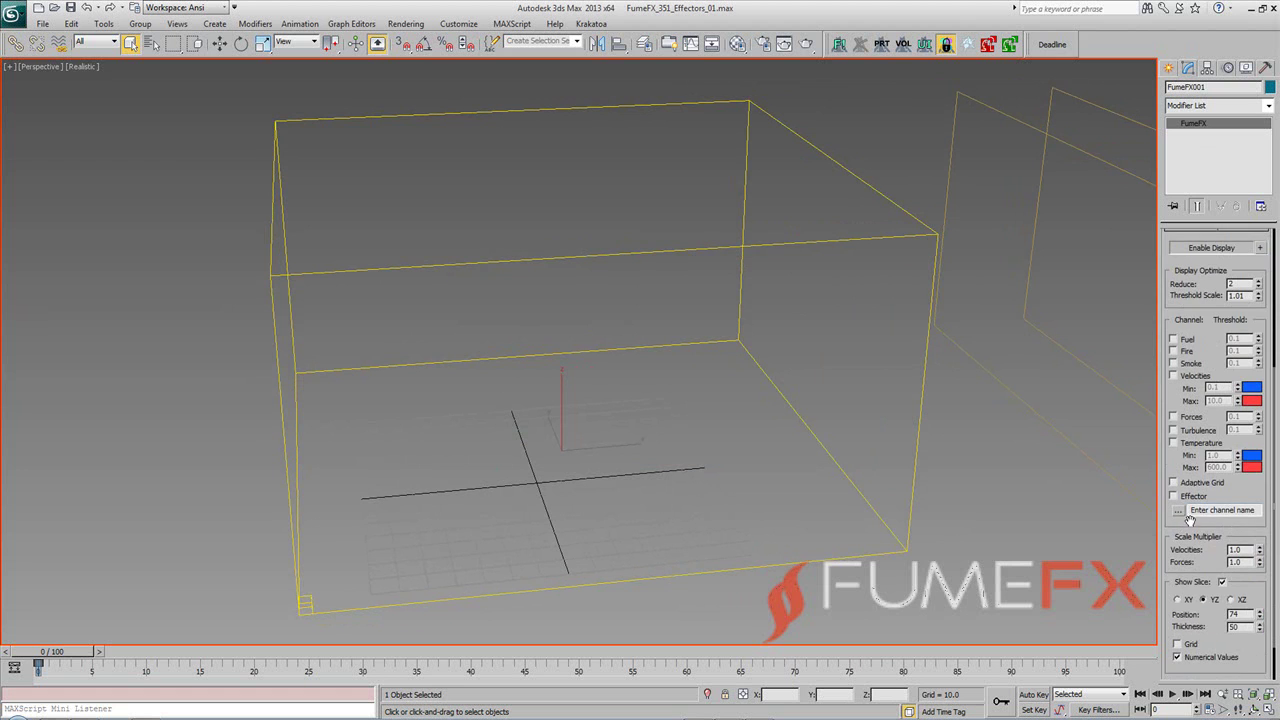
click(1222, 581)
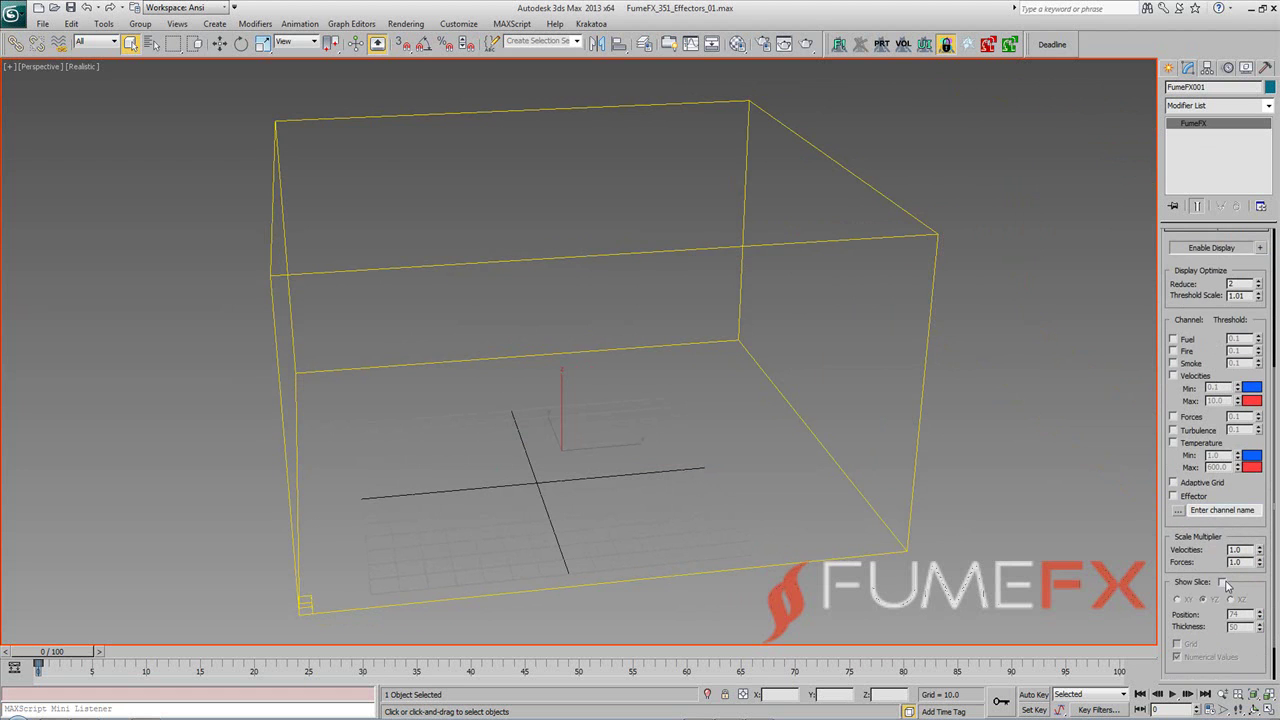
scroll(1220, 540, up, 3)
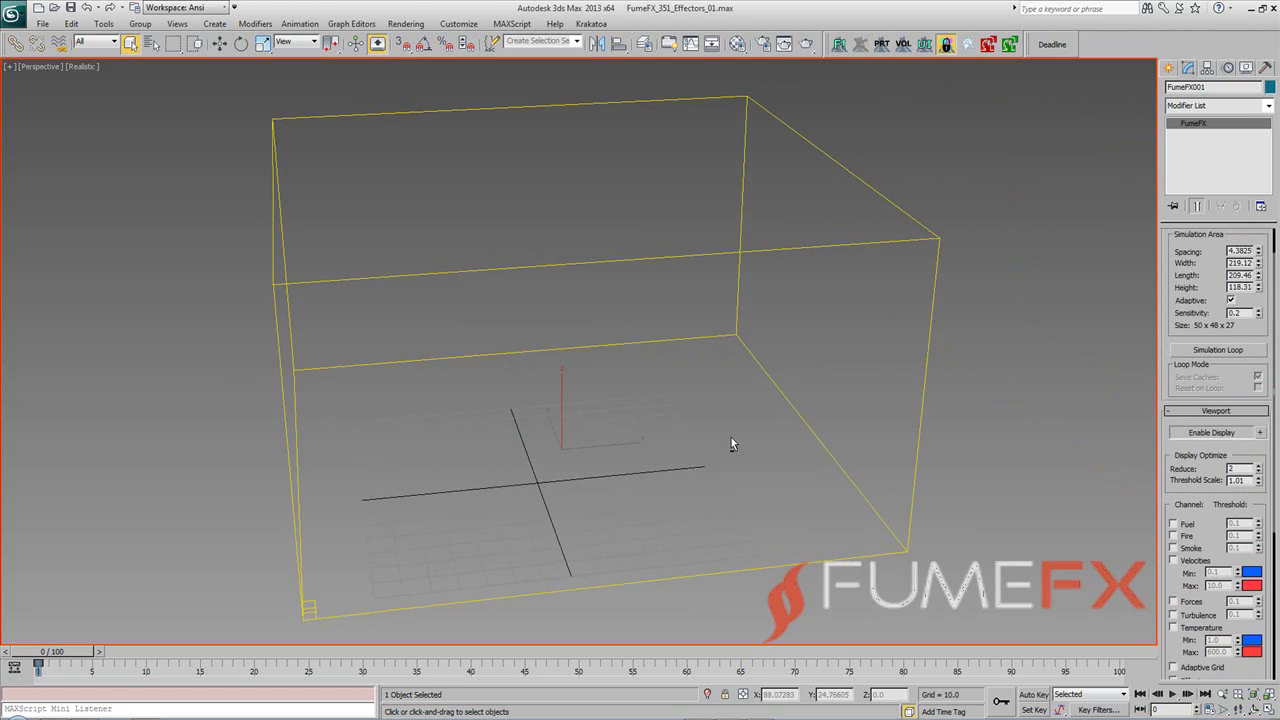
Reset the FumeFX grid's X and Y position to 0
key(w)
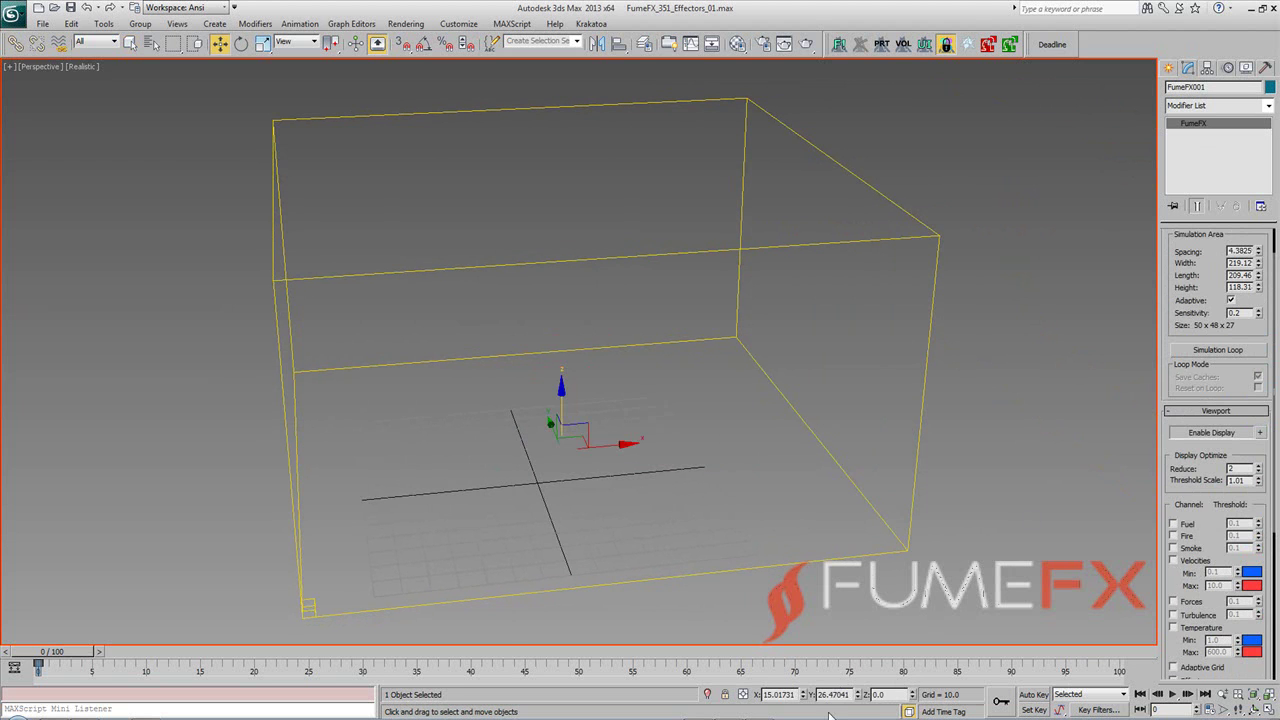
right_click(857, 694)
right_click(803, 694)
click(1172, 70)
click(1187, 68)
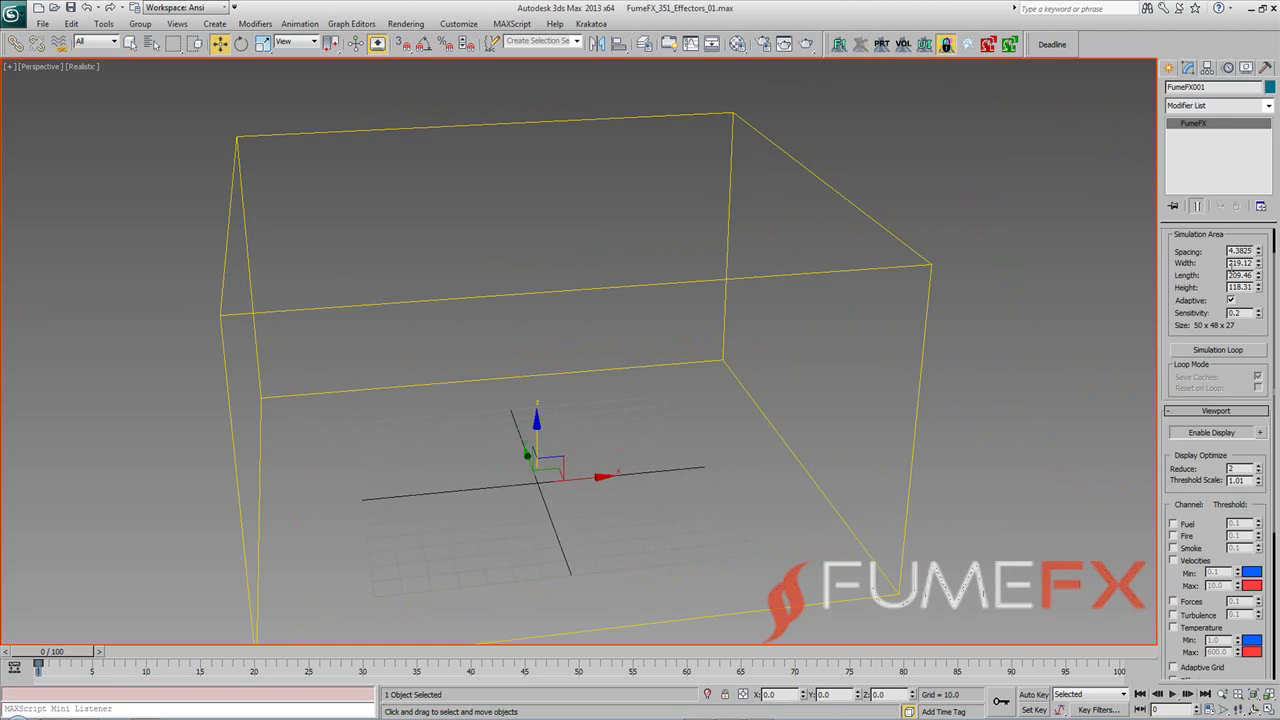
Set the grid's Width, Length and Height all to 200
double_click(1238, 262)
key(BackSpace)
text(200)
key(Tab)
text(2002)
key(Tab)
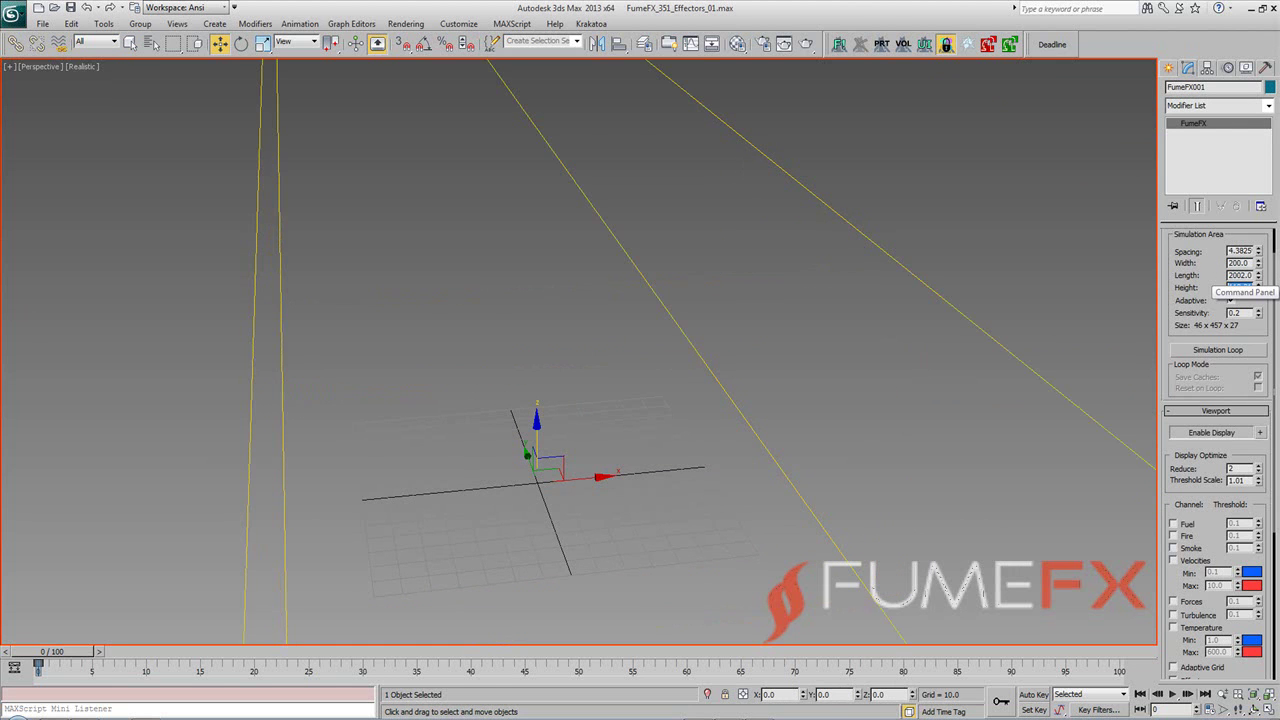
text(200)
key(Return)
key(shift+Tab)
text(200)
key(Return)
Set grid Spacing to 2.0 for 100 × 100 × 100 cells
key(shift+Tab)
key(shift+Tab)
text(1)
key(Return)
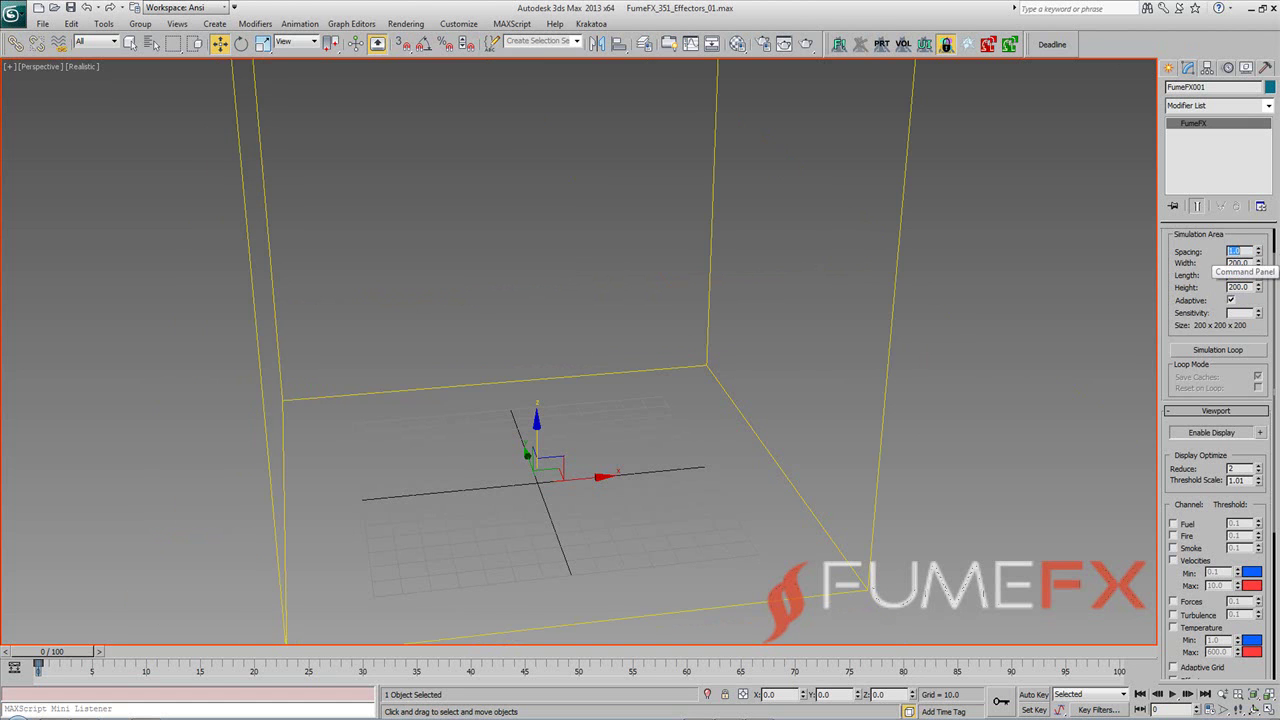
text(2)
key(Return)
alt+middle_drag(782, 446, 797, 383)
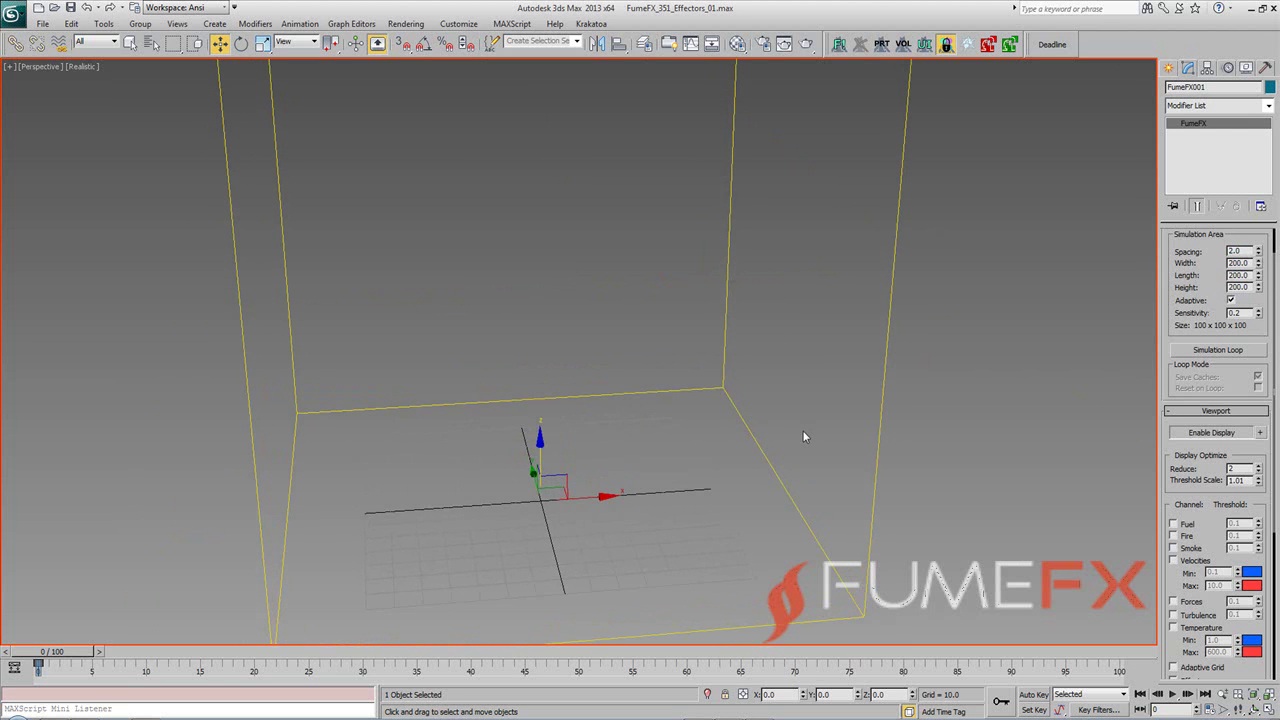
alt+middle_drag(783, 450, 785, 477)
Draw a GeoSphere hemisphere from Standard Primitives at the grid centre
click(1168, 67)
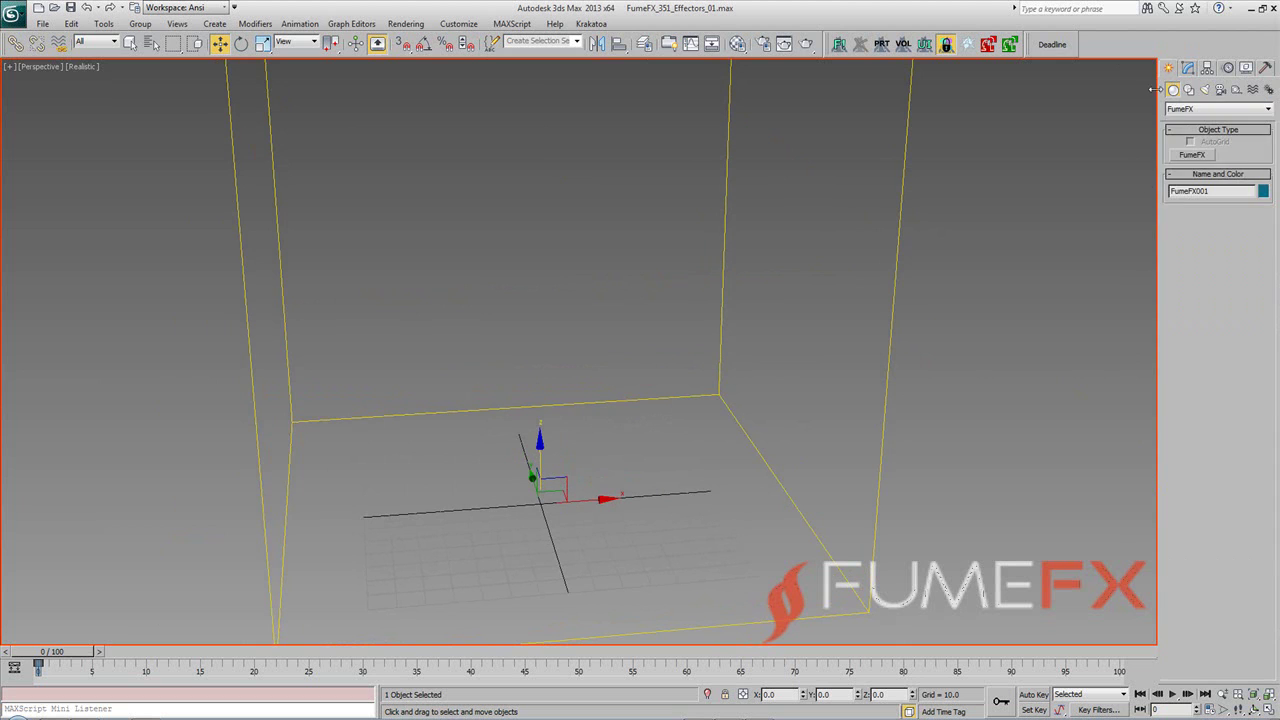
click(1191, 109)
click(1182, 124)
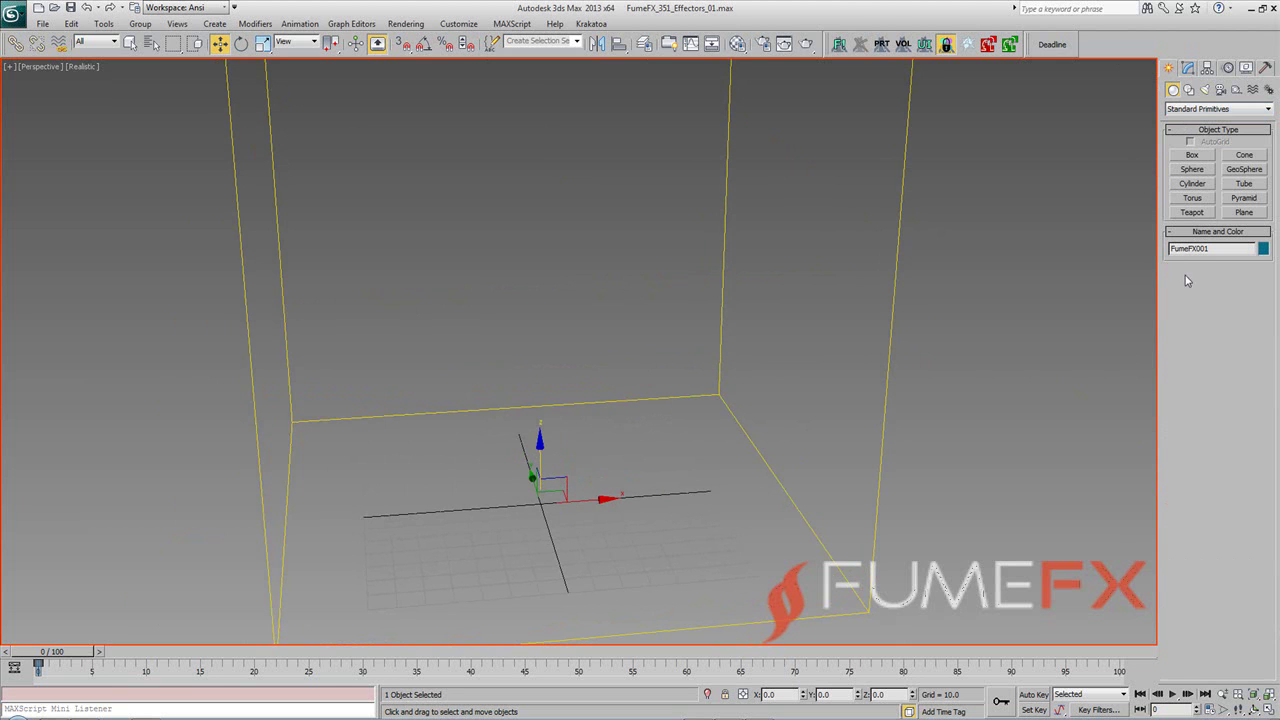
click(1244, 169)
drag(538, 497, 557, 461)
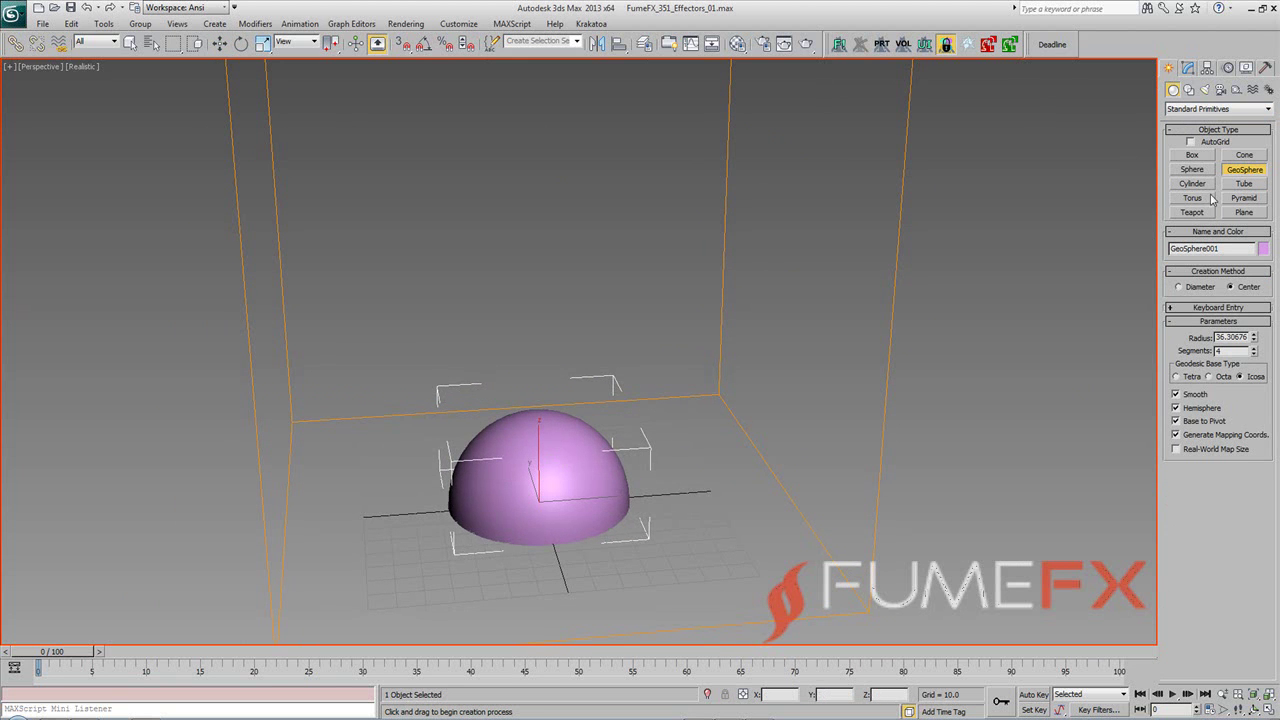
click(1186, 68)
alt+middle_drag(610, 490, 606, 411)
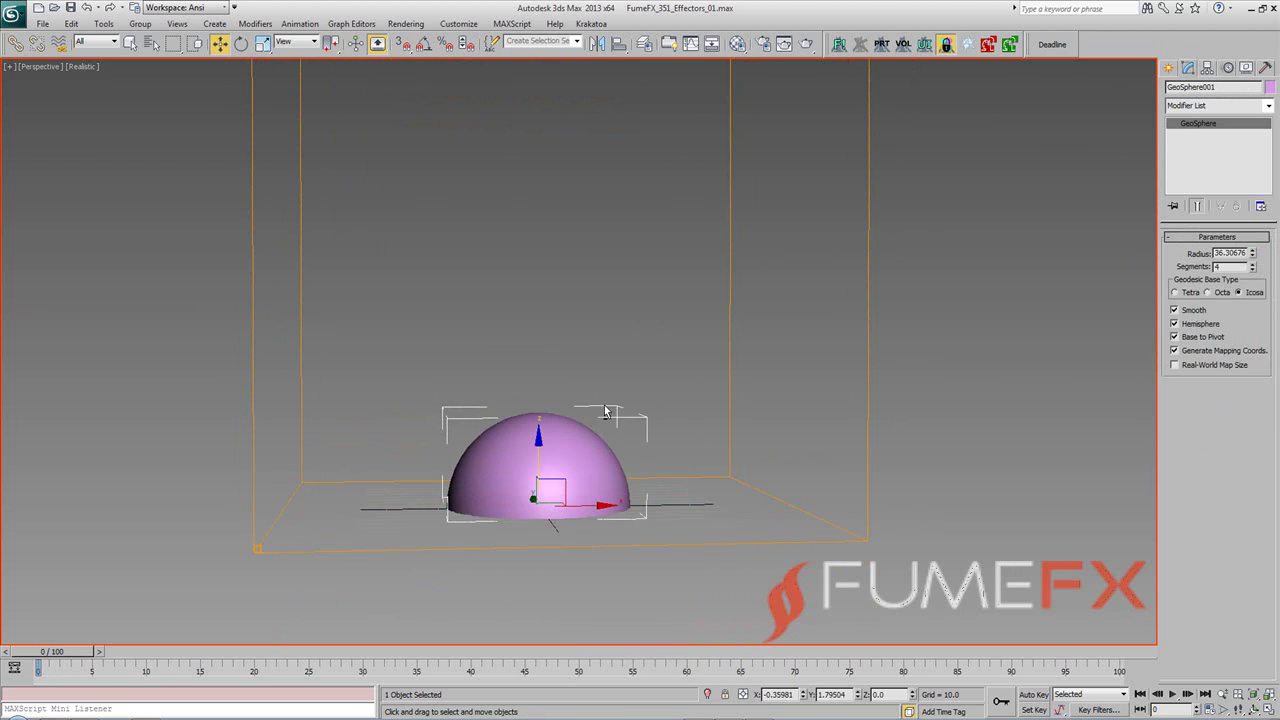
alt+middle_drag(585, 493, 599, 552)
Set the GeoSphere radius to 30 and zero its X and Y position
double_click(1229, 253)
key(BackSpace)
text(30)
key(Return)
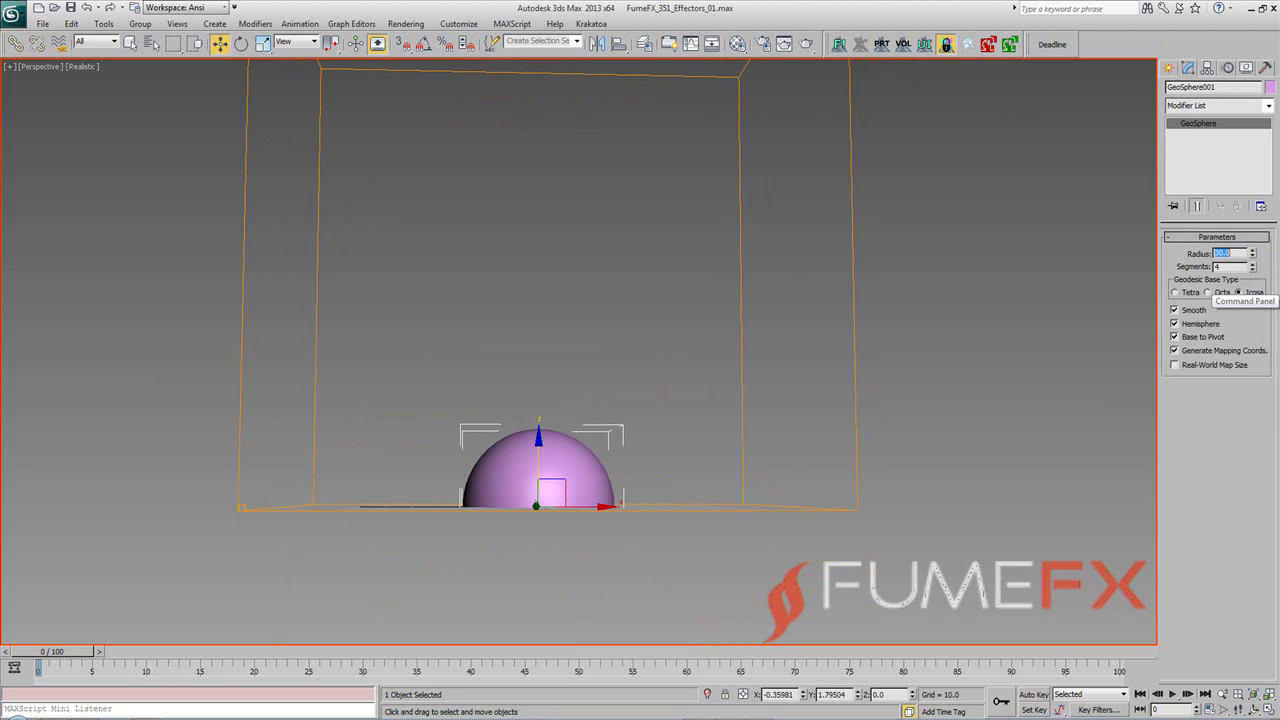
alt+middle_drag(798, 470, 796, 479)
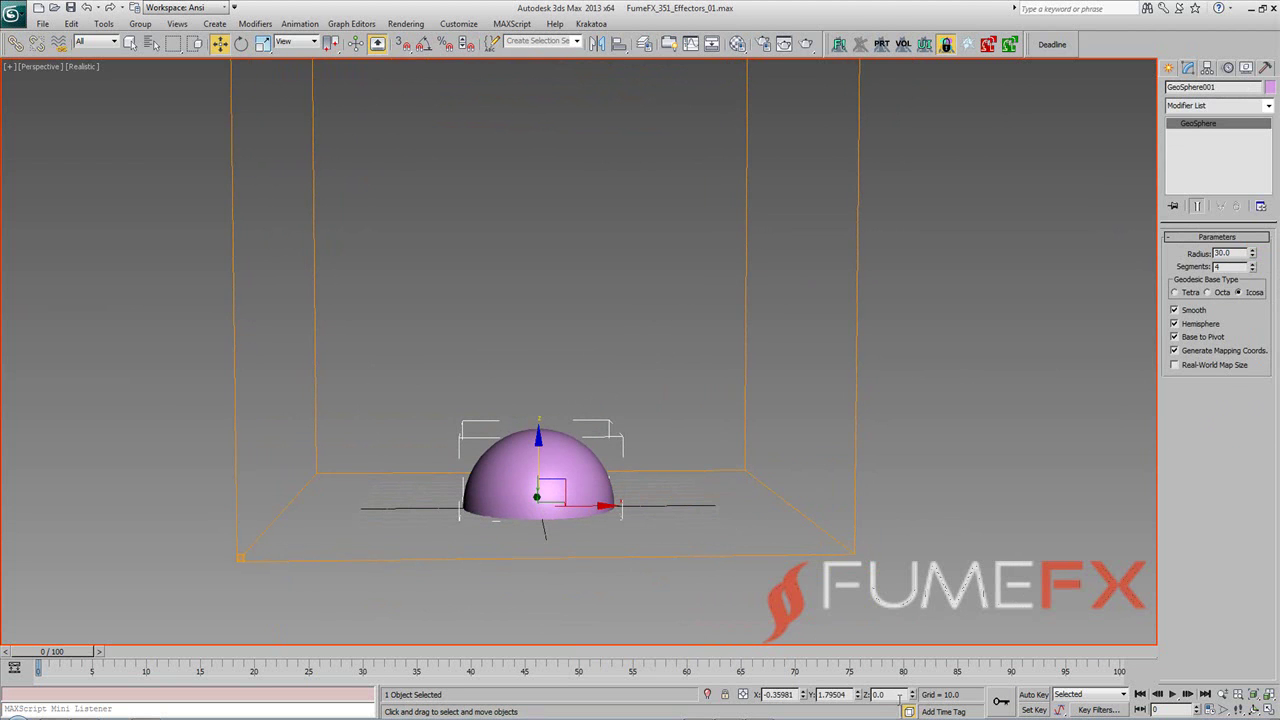
right_click(857, 694)
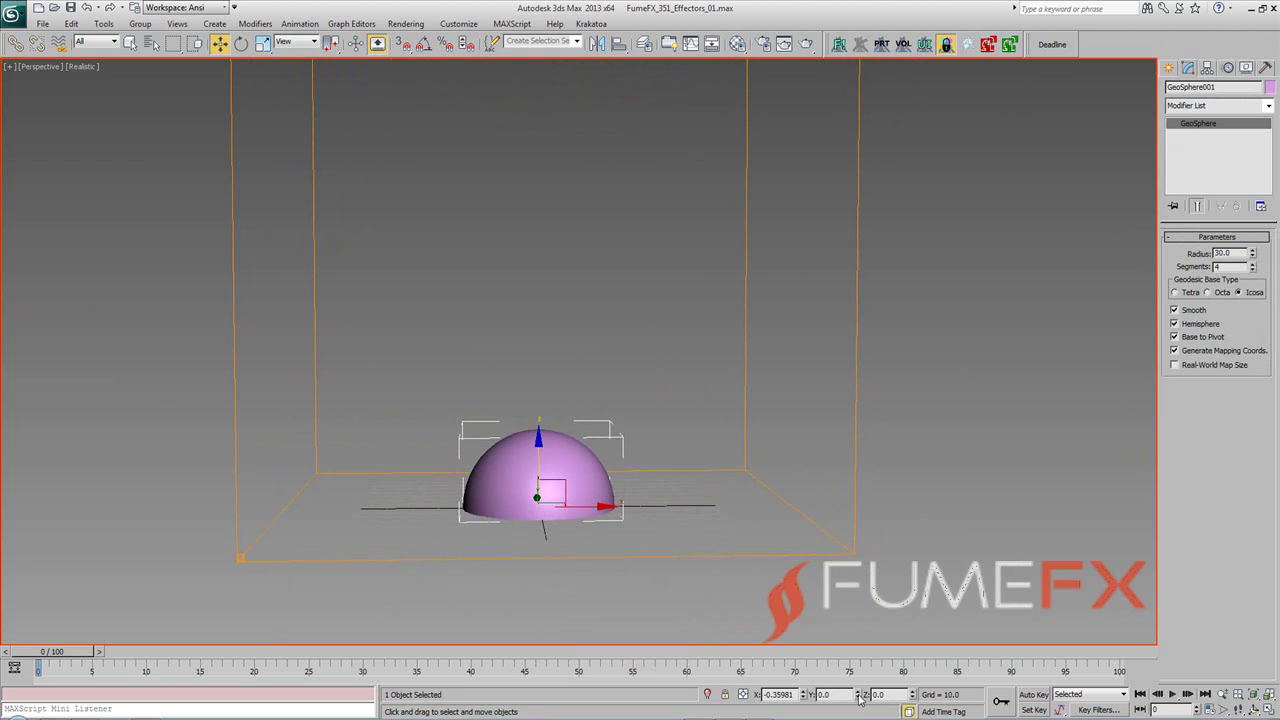
right_click(803, 694)
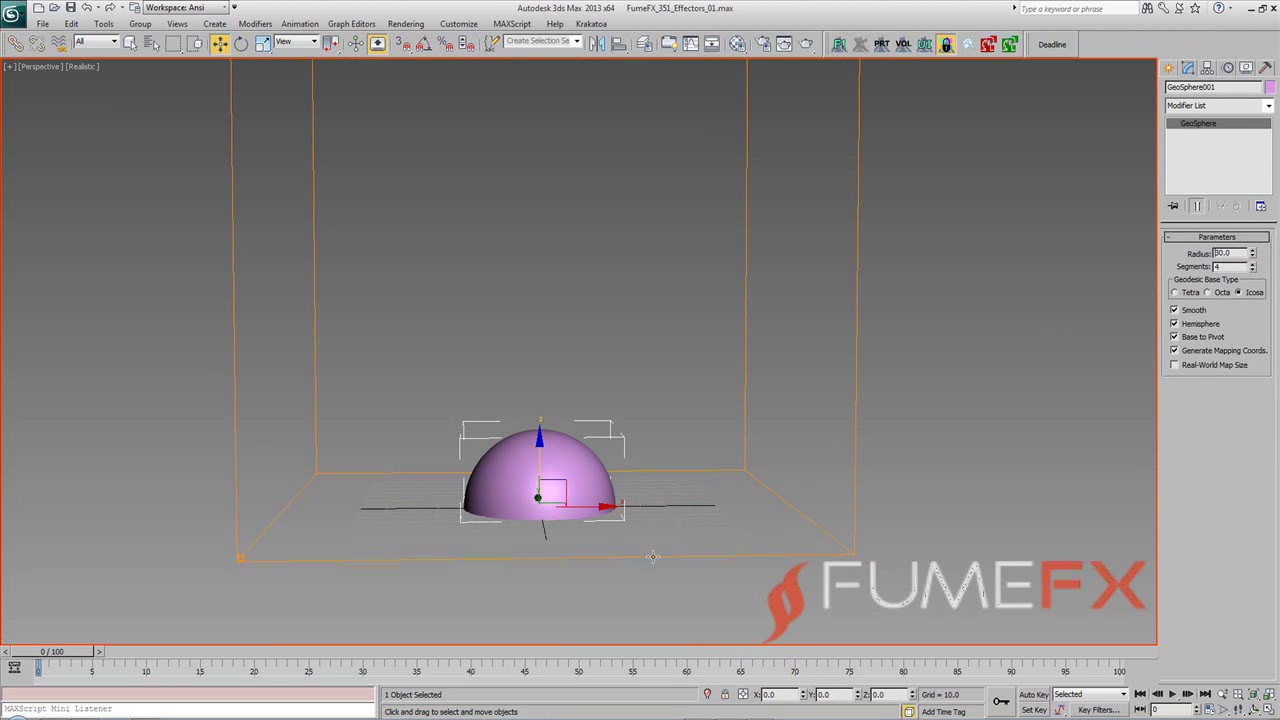
alt+middle_drag(536, 452, 530, 570)
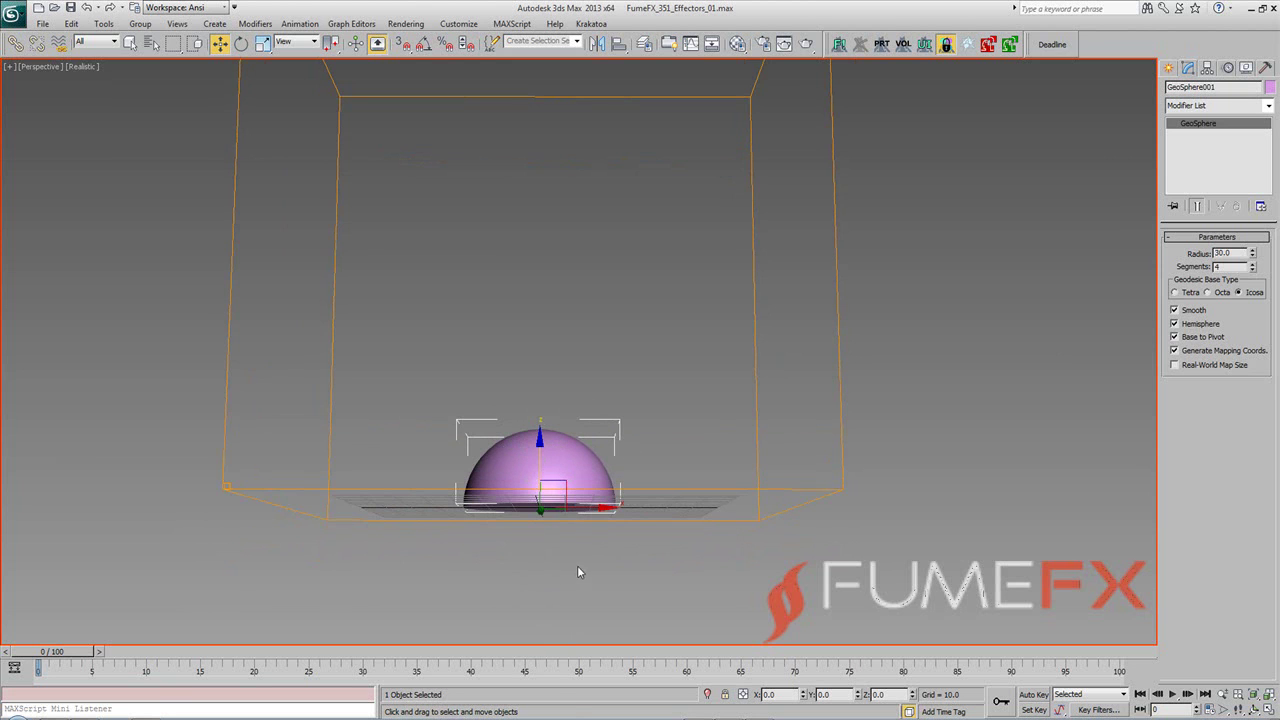
With Auto Key on, key the GeoSphere radius at 0 on frame 0 and 30 on frame 5
click(1034, 694)
alt+middle_drag(603, 563, 590, 520)
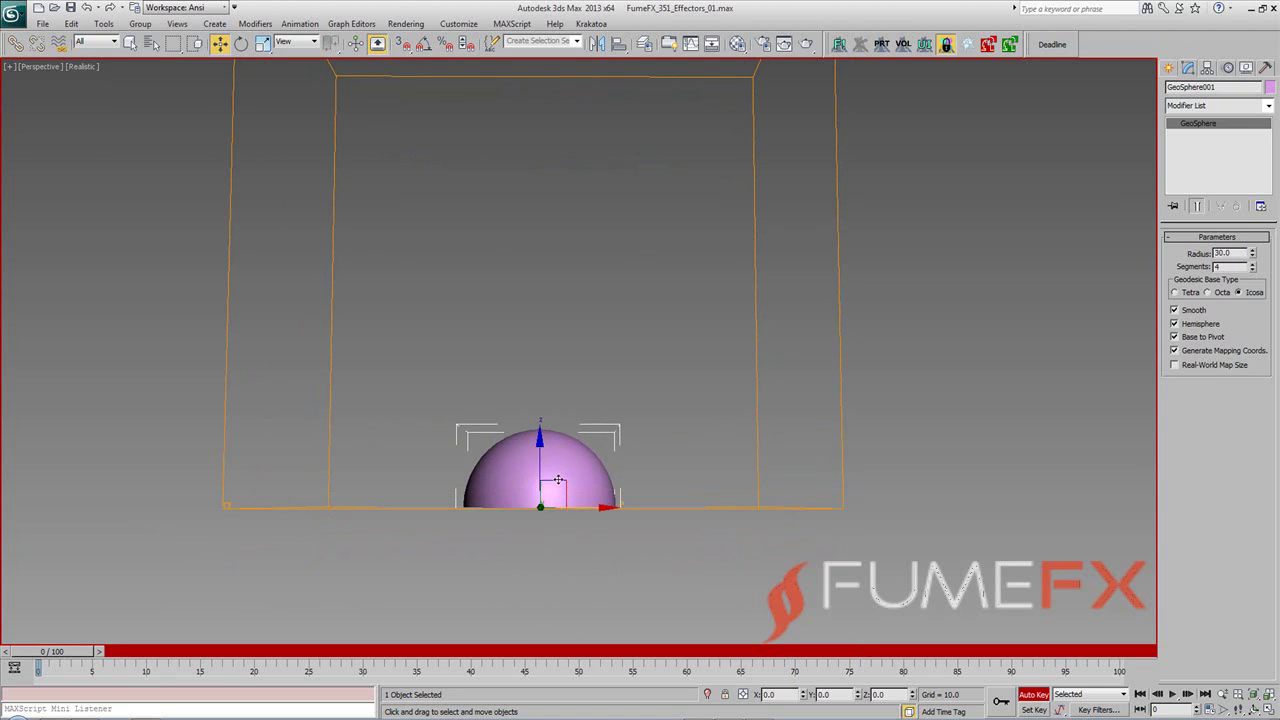
drag(542, 463, 542, 512)
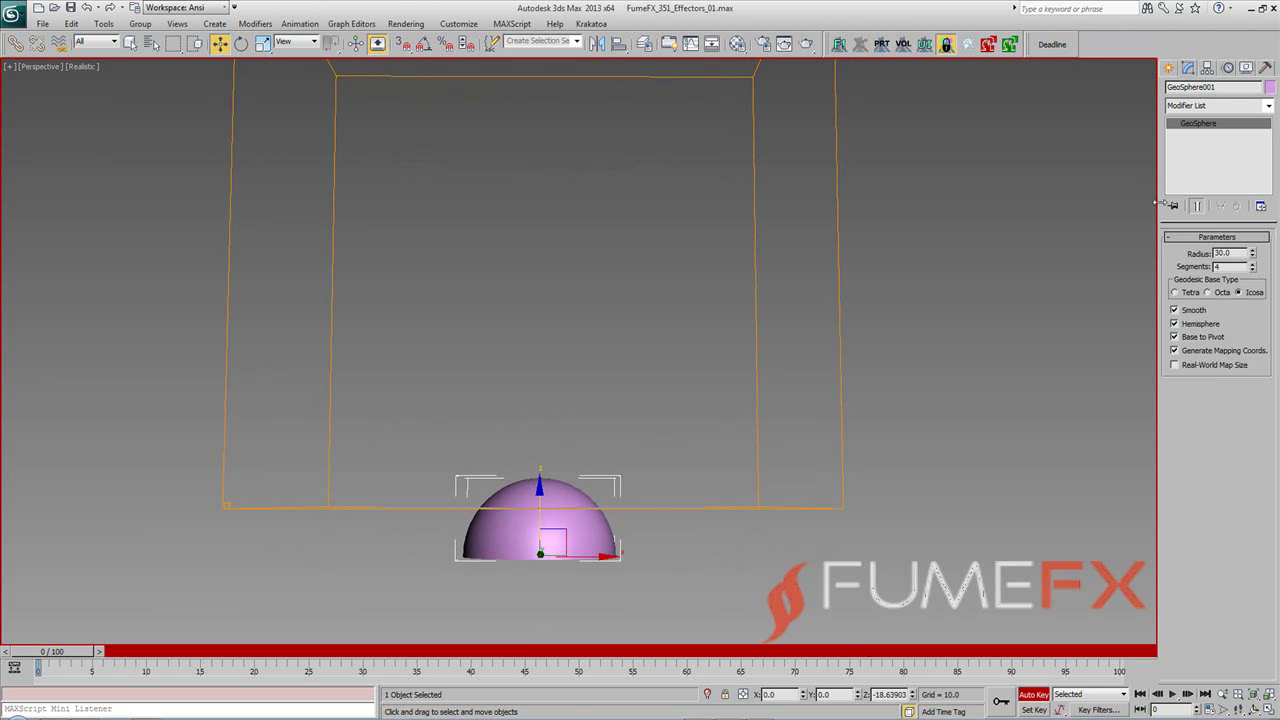
right_click(1253, 257)
drag(85, 656, 139, 652)
key(w)
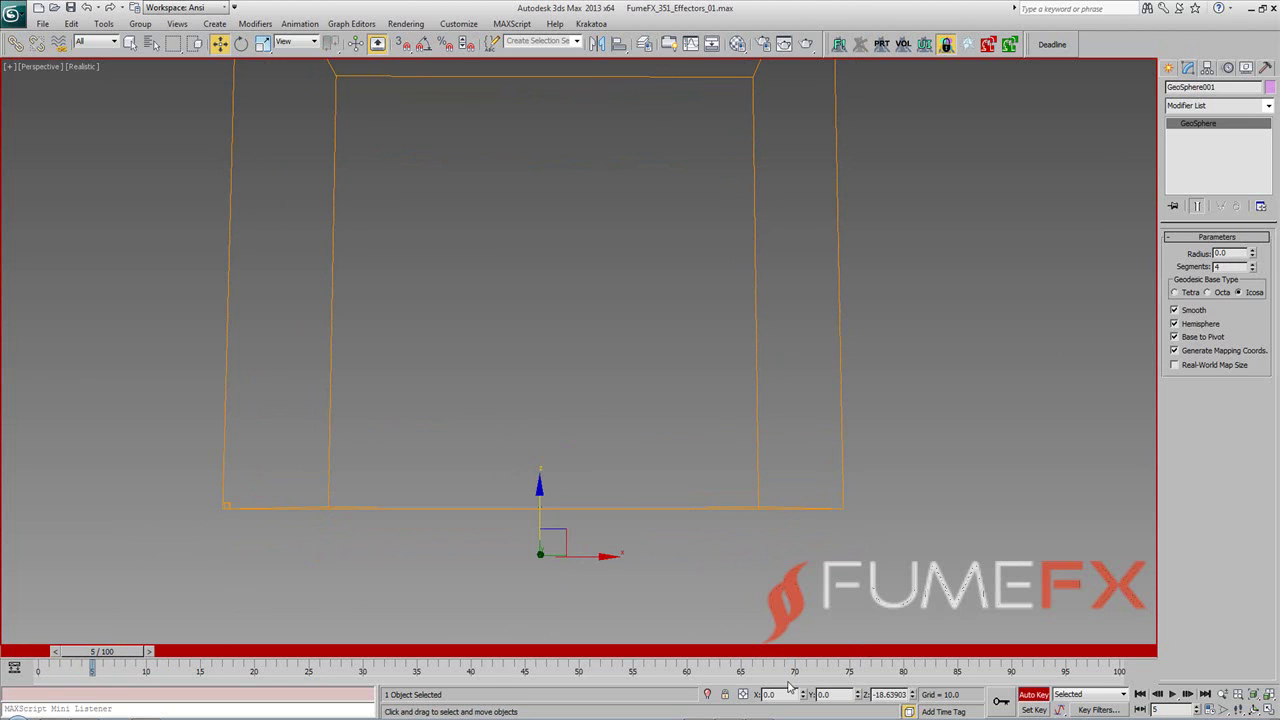
right_click(913, 695)
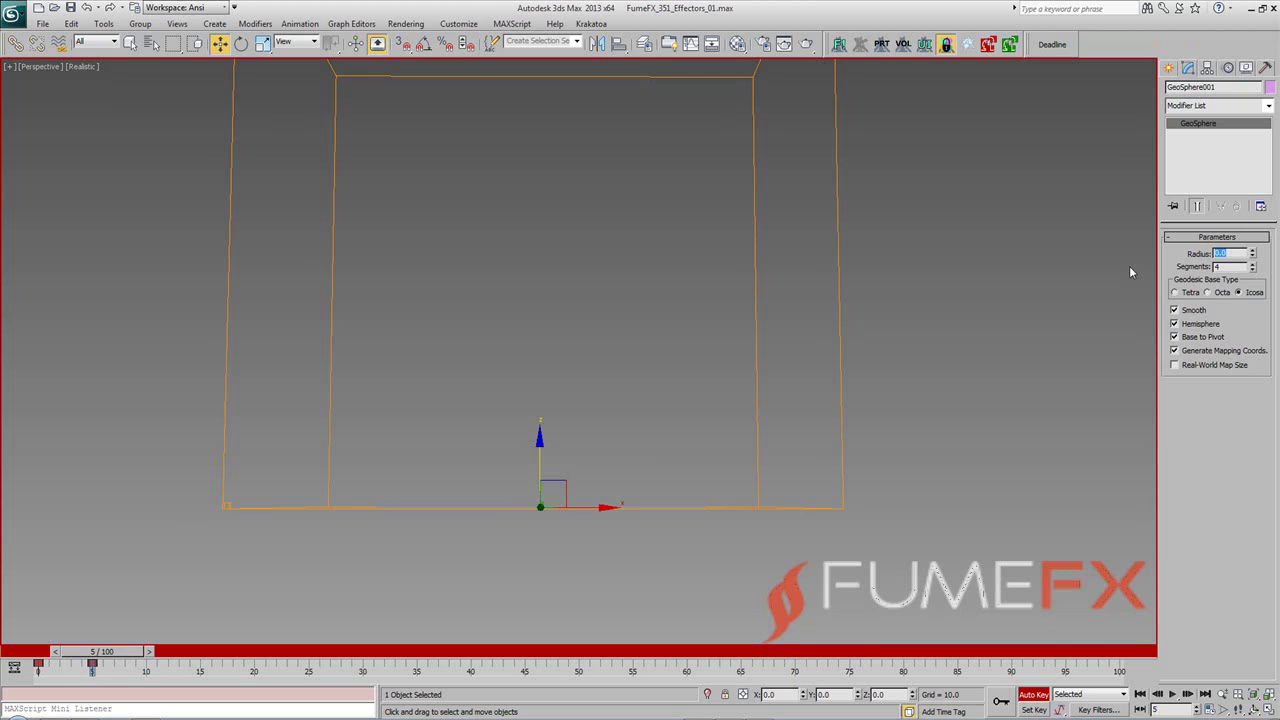
text(30)
key(Return)
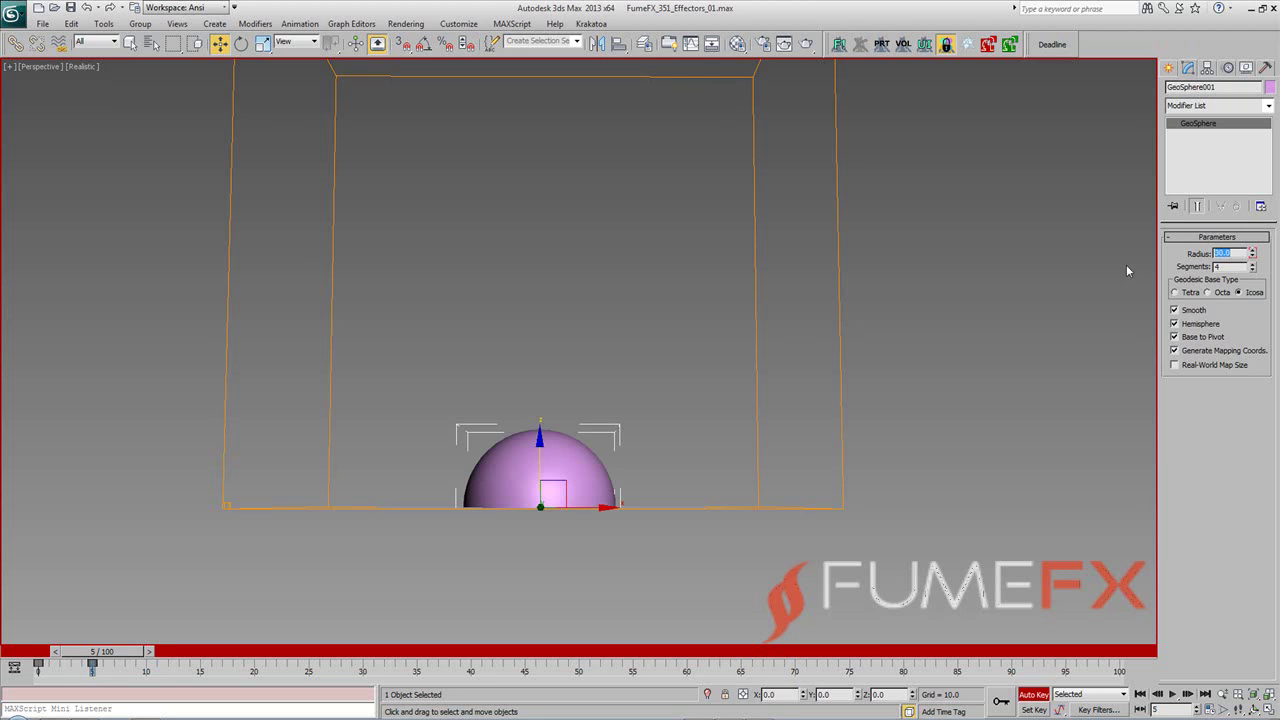
Copy the zero-radius key from frame 0 to frame 8 so the hemisphere shrinks away
drag(123, 655, 162, 660)
key(w)
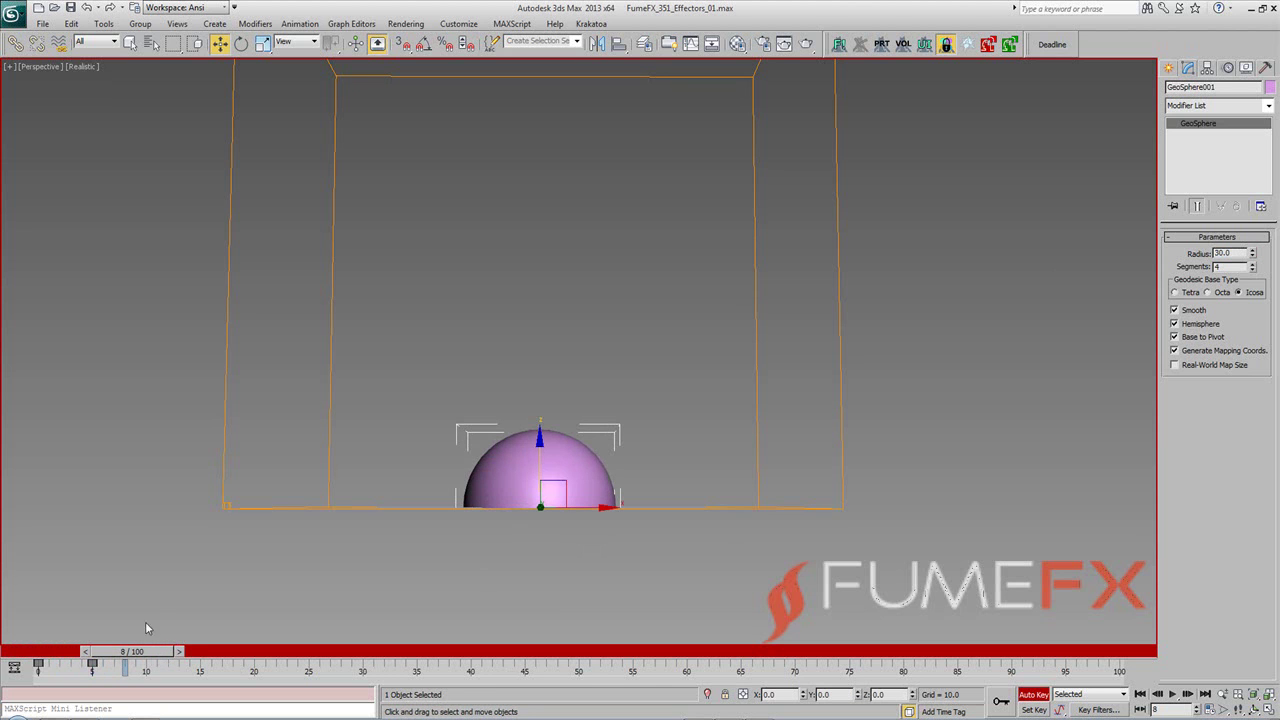
shift+drag(38, 665, 124, 670)
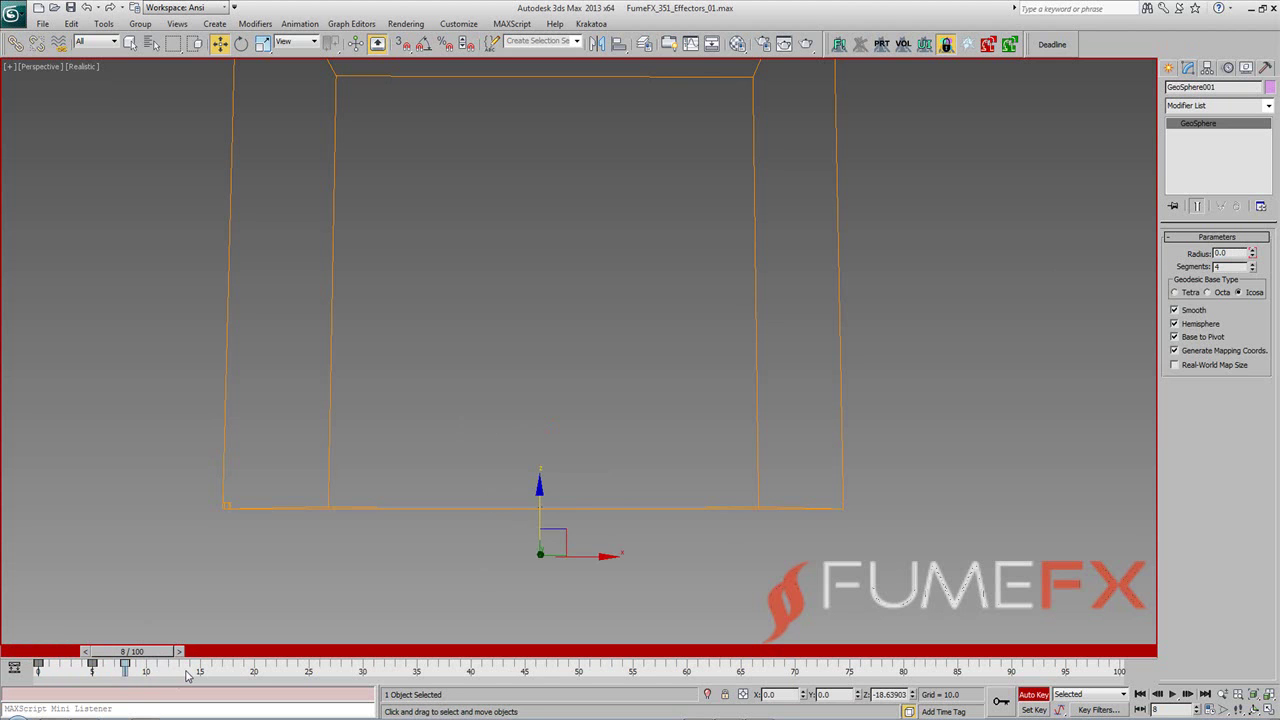
drag(162, 662, 107, 671)
Scrub frames 0–8 from several angles to check the hemisphere's grow-and-shrink
key(w)
alt+middle_drag(377, 597, 521, 491)
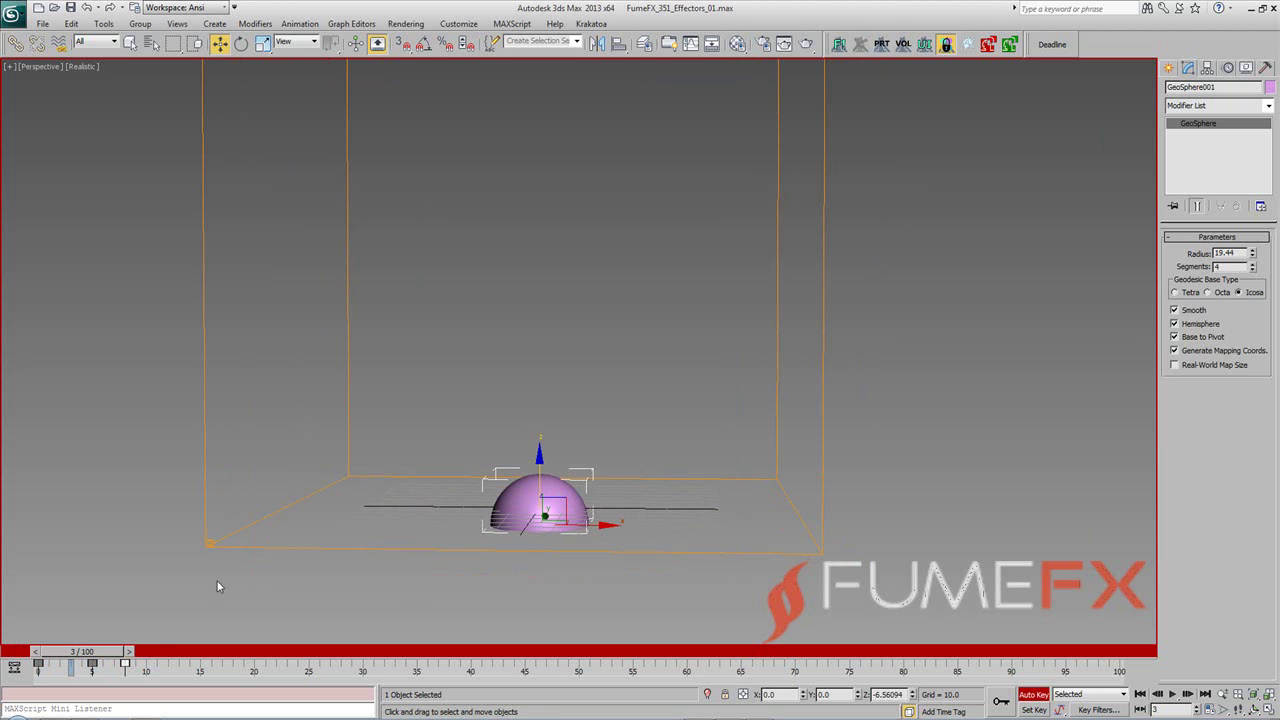
drag(99, 652, 160, 662)
key(w)
alt+middle_drag(625, 458, 648, 472)
drag(162, 653, 114, 633)
key(w)
alt+middle_drag(569, 467, 736, 465)
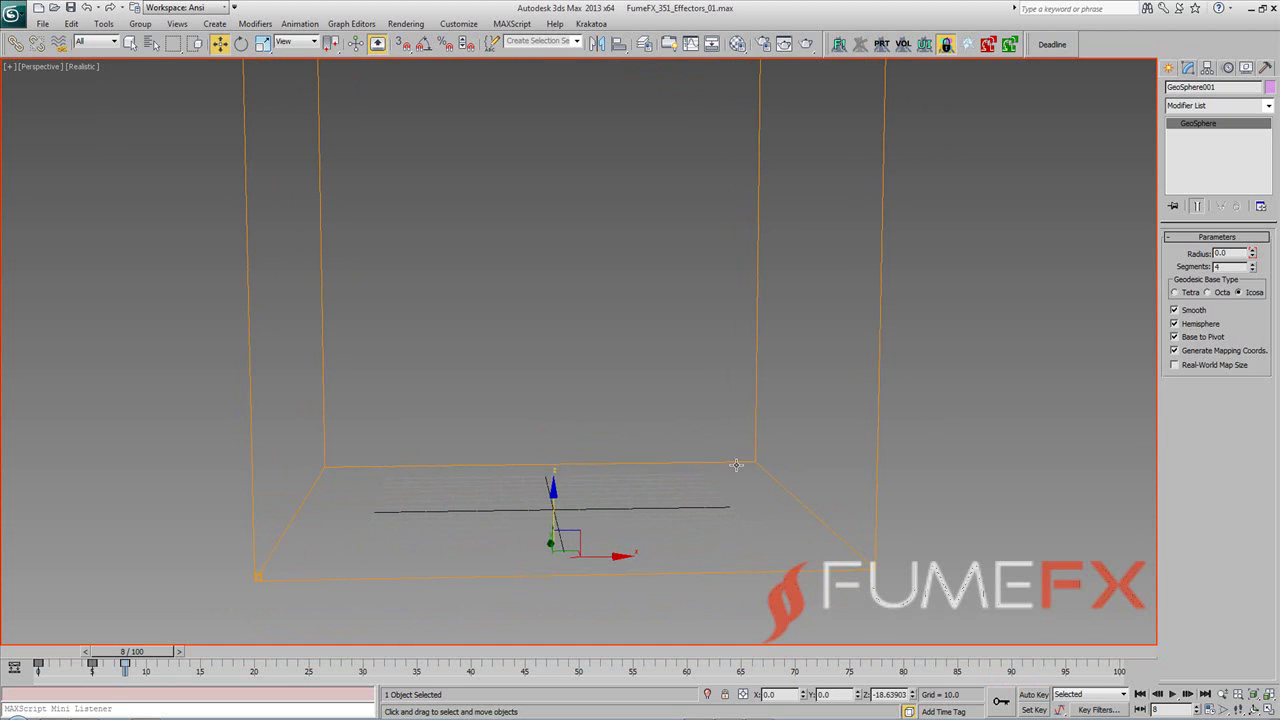
Add an Object Source to FumeFX001 in the FumeFX window, picking GeoSphere001 as emitter
click(807, 511)
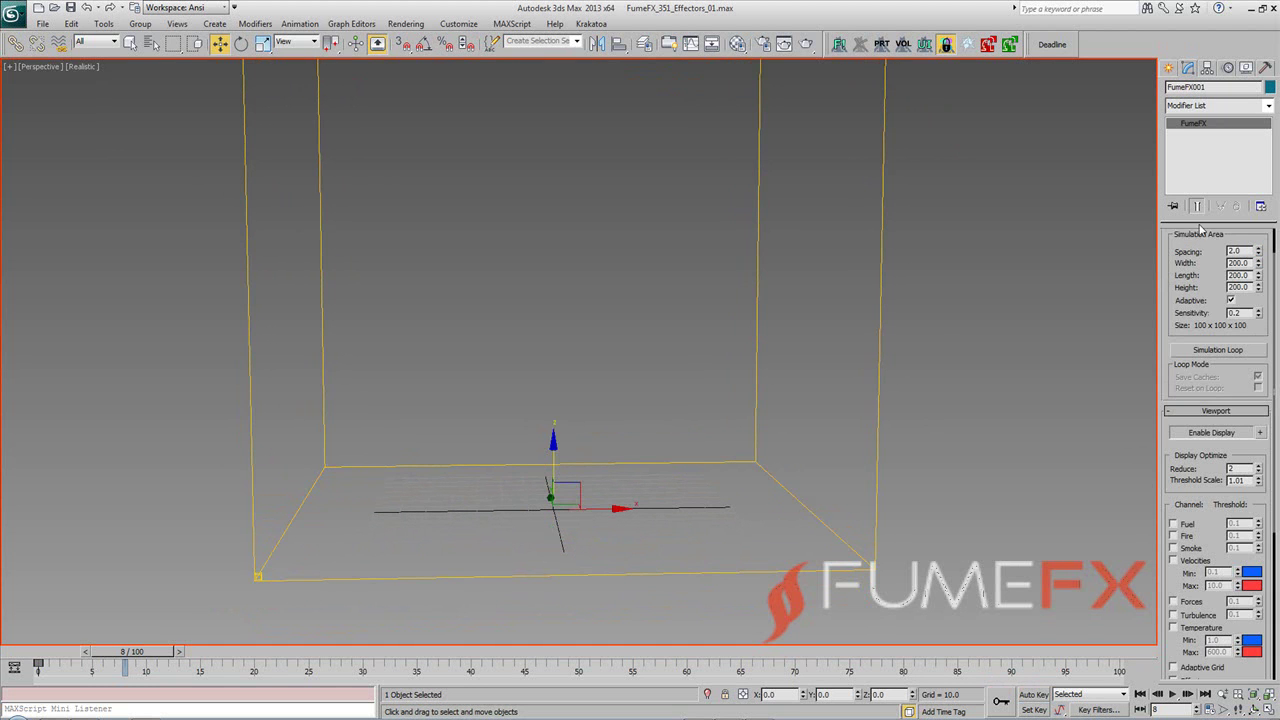
scroll(1207, 457, up, 2)
click(1203, 257)
click(306, 132)
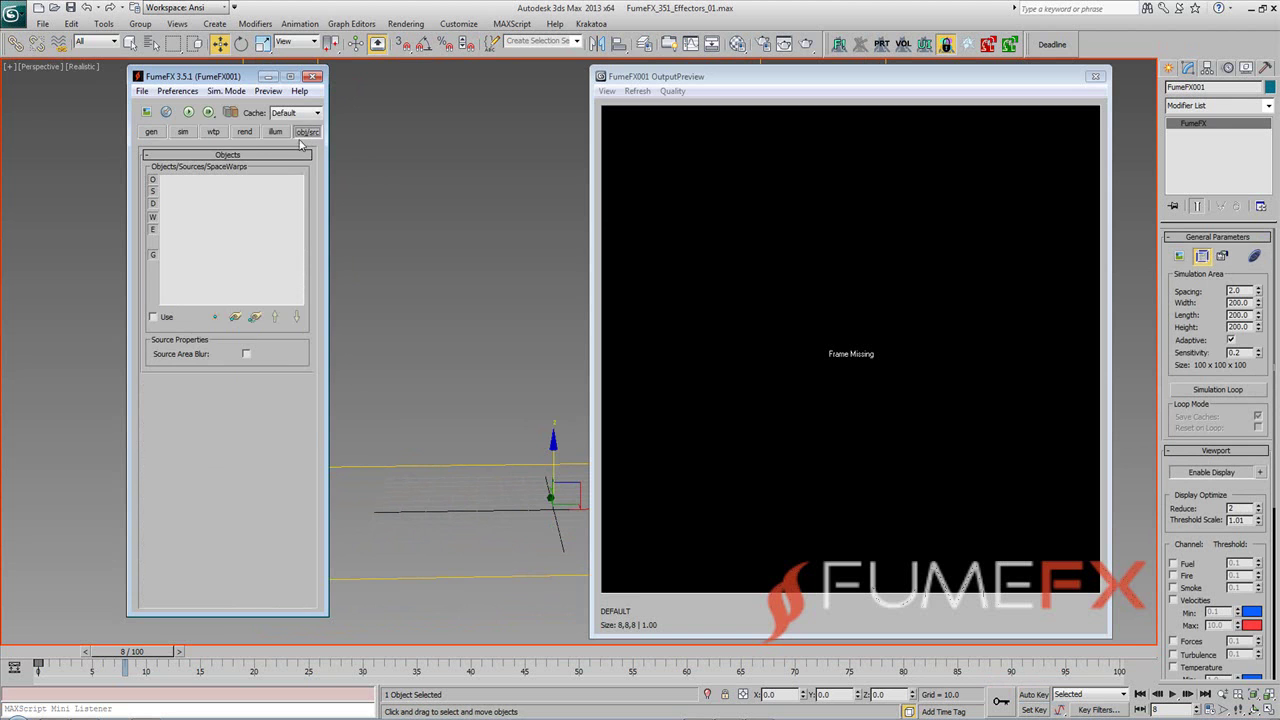
right_click(221, 307)
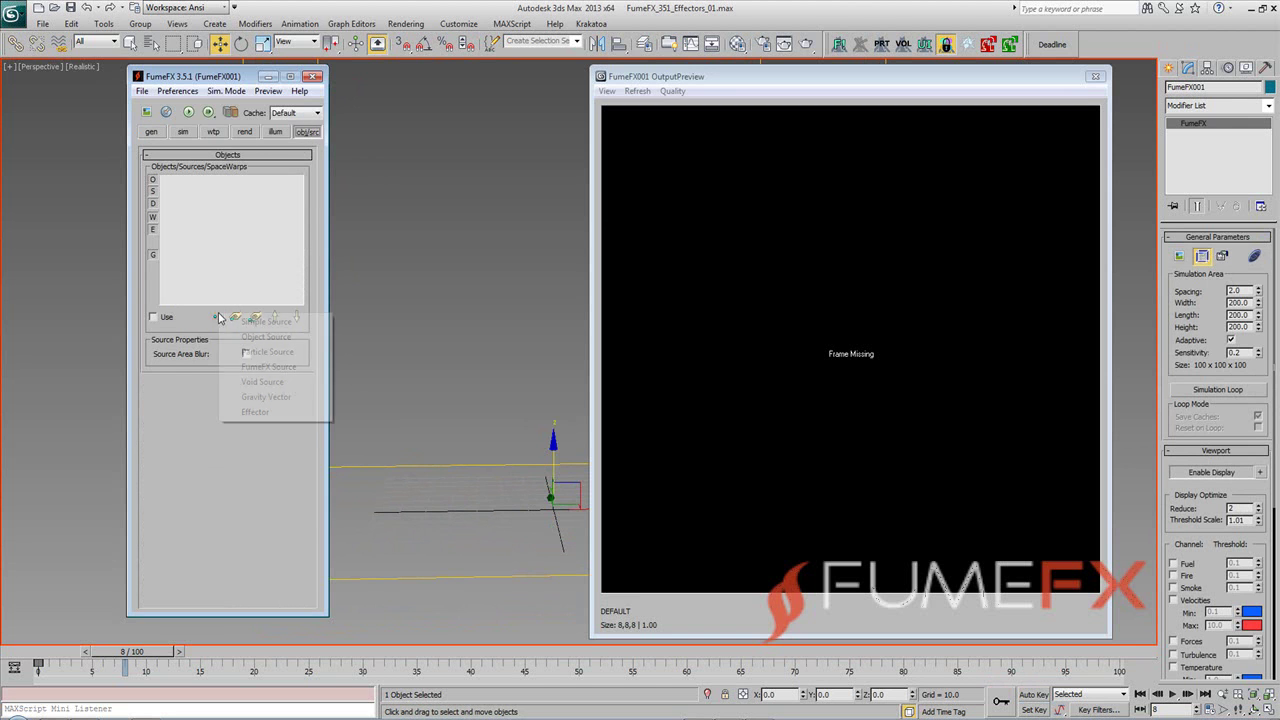
click(272, 336)
drag(168, 648, 128, 650)
click(280, 430)
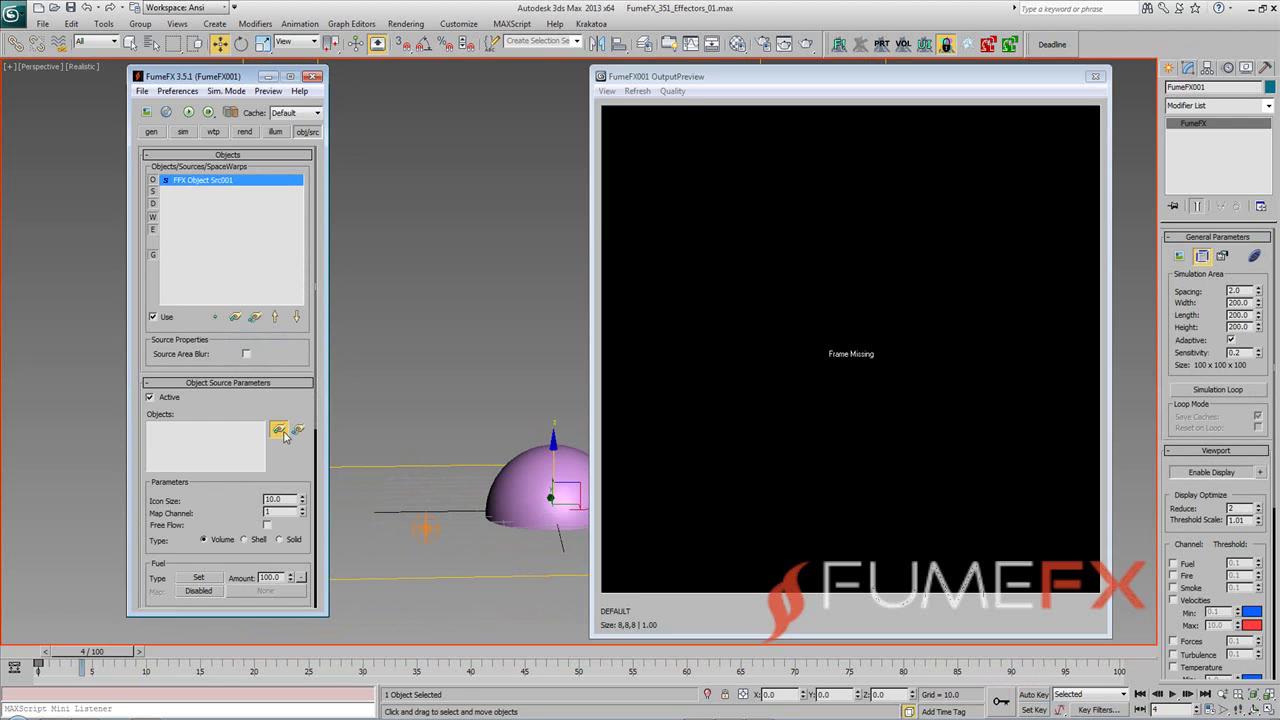
click(545, 470)
scroll(291, 515, down, 5)
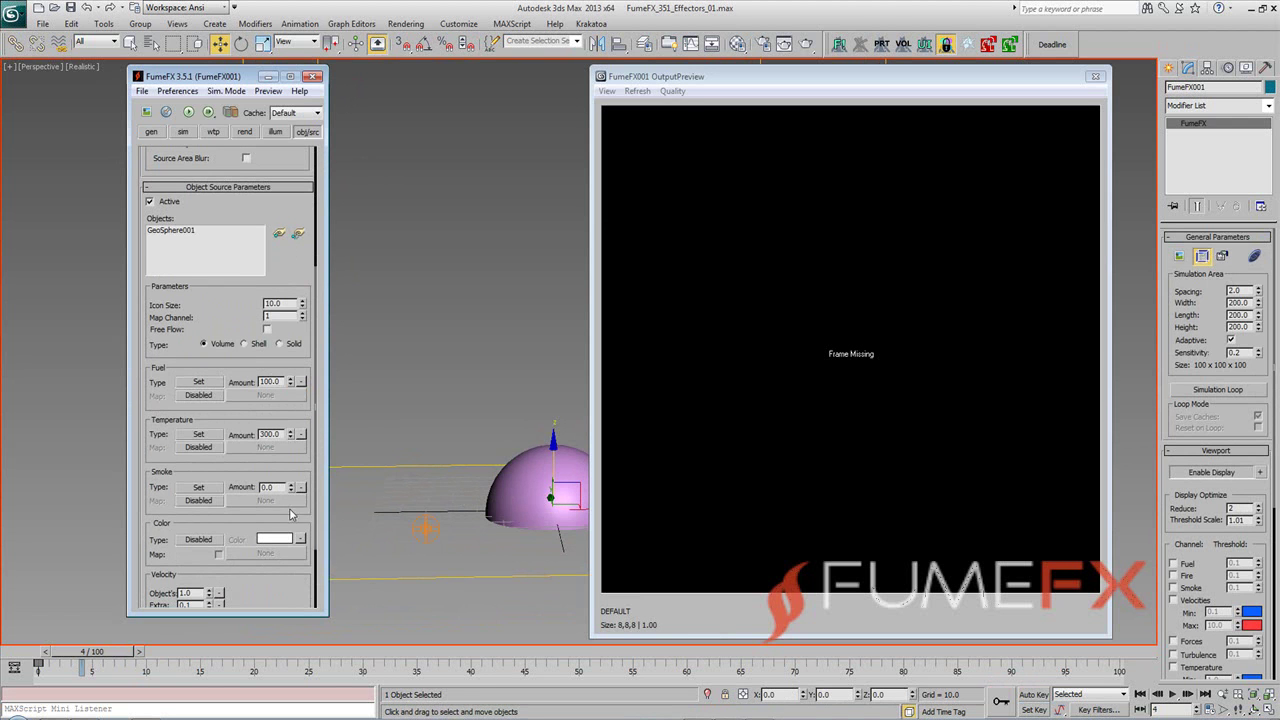
right_click(288, 492)
click(288, 478)
Review the grid's simulation parameters in the sim tab
click(183, 132)
scroll(187, 452, down, 5)
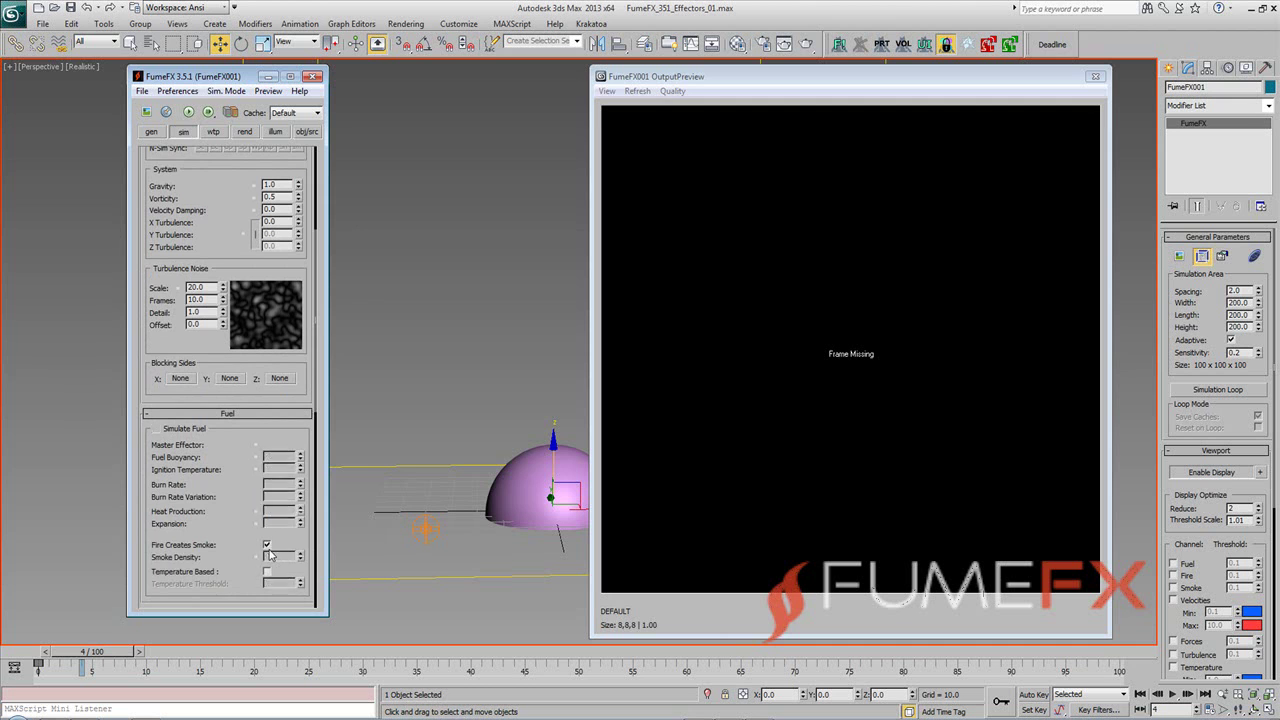
scroll(270, 545, down, 1)
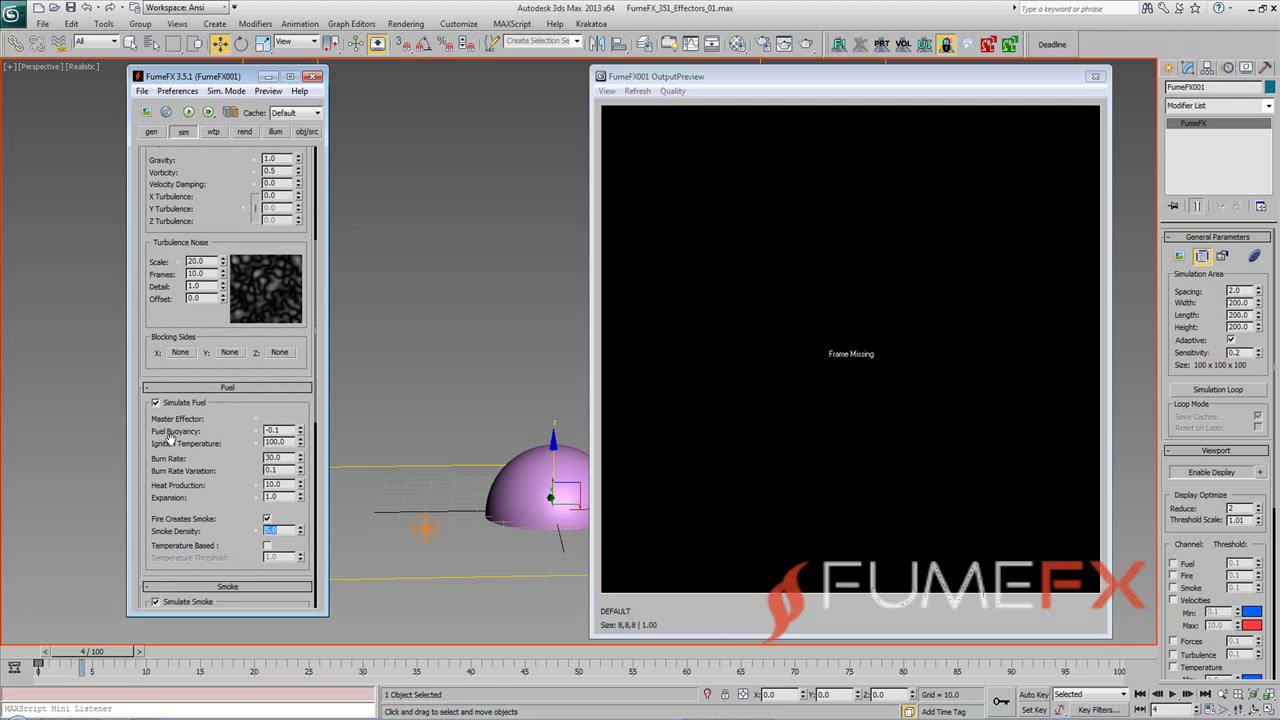
scroll(193, 459, up, 6)
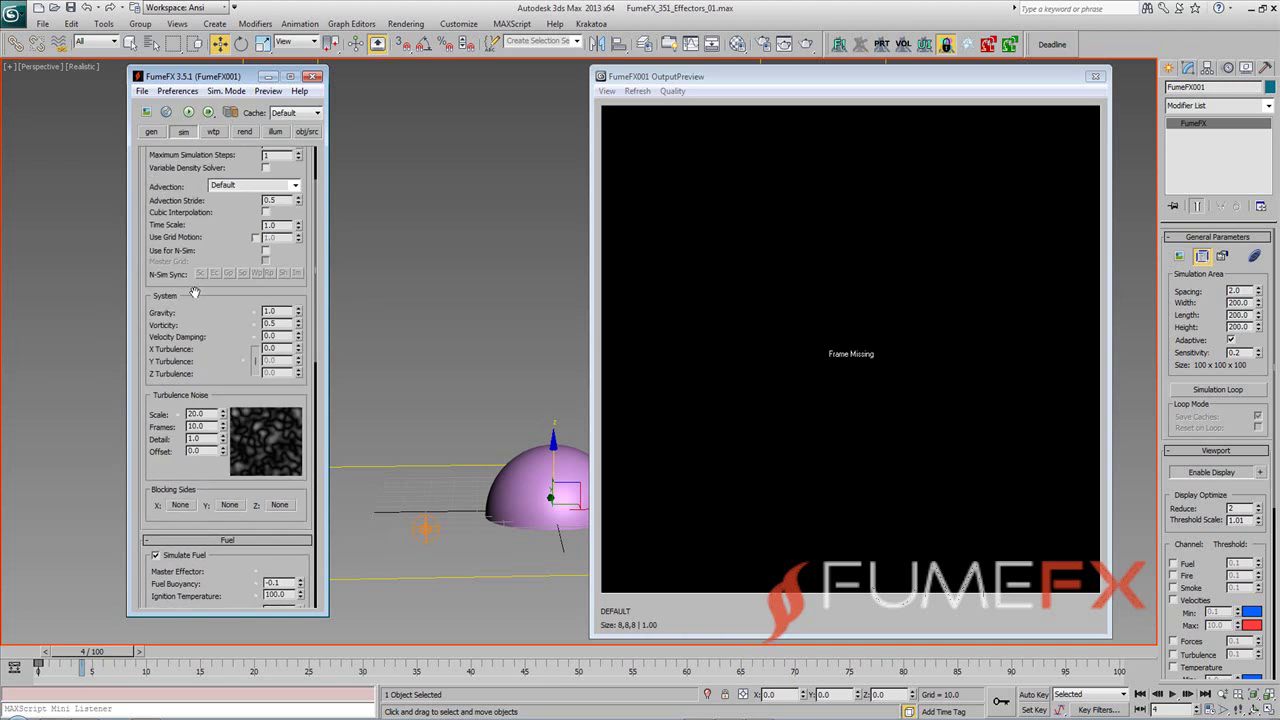
Run the first spacing-2.0 simulation, stop it around frame 69, and scrub the cache
click(146, 133)
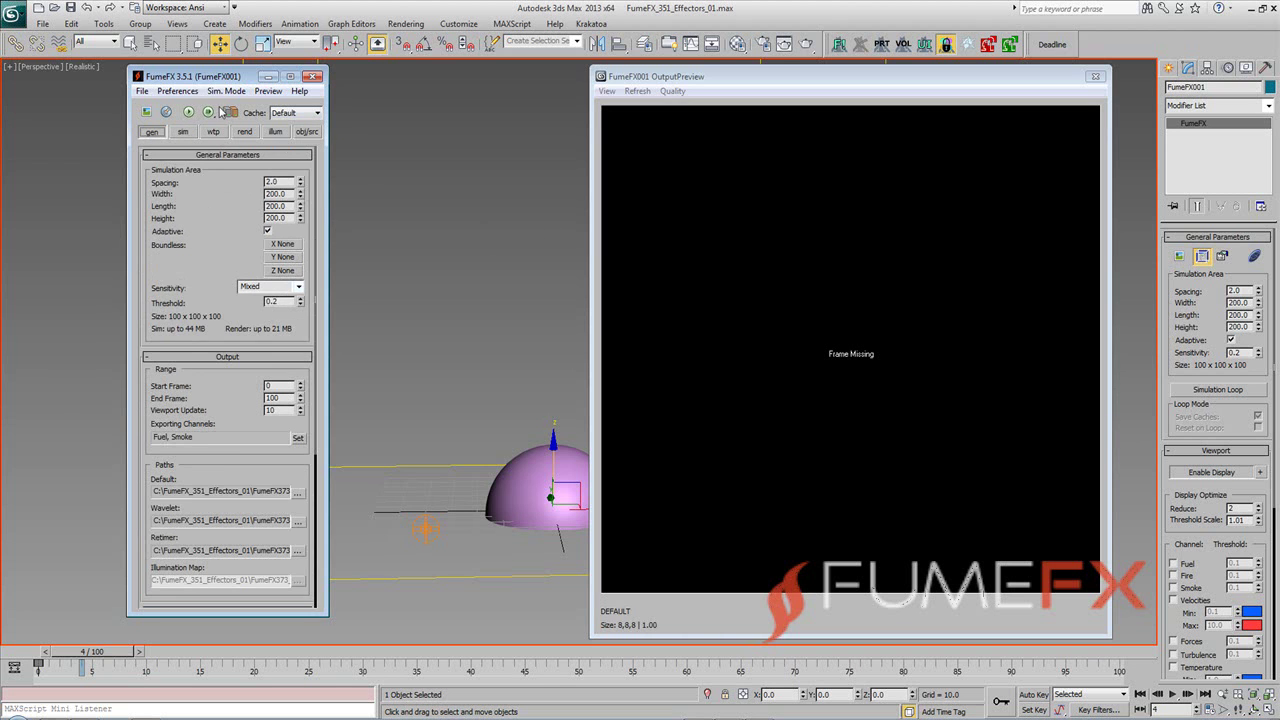
click(187, 112)
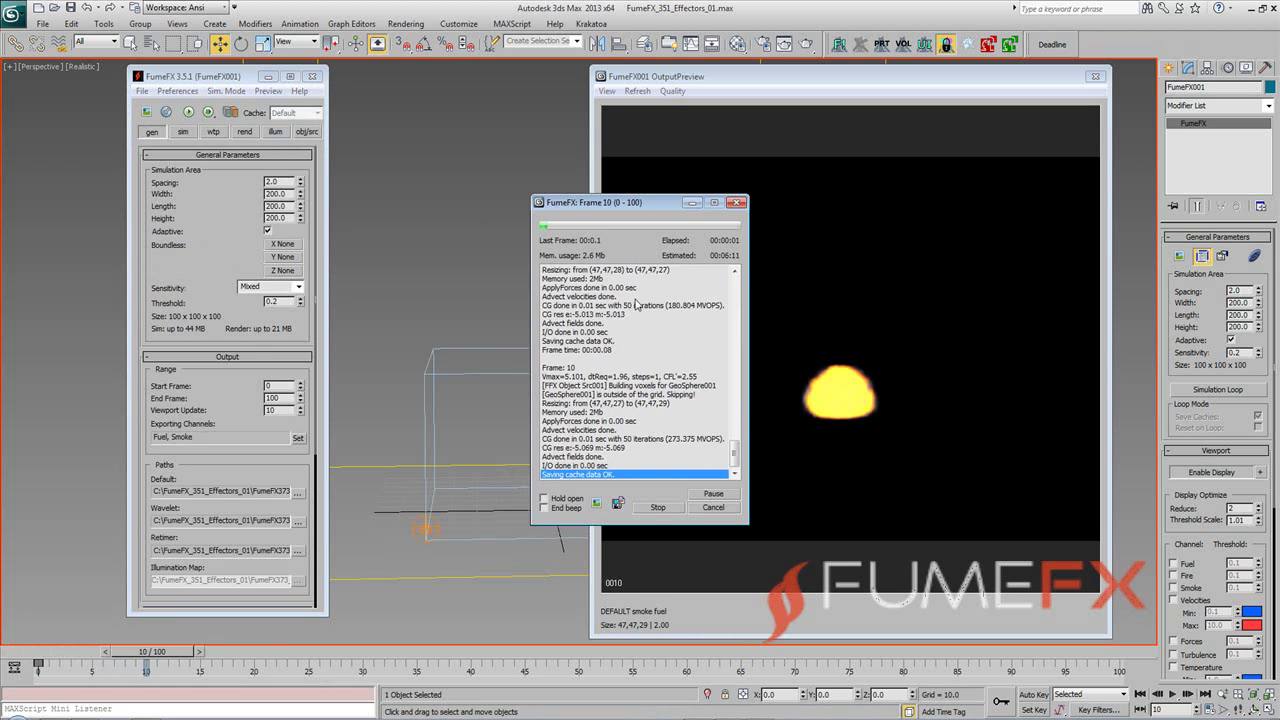
drag(655, 210, 442, 59)
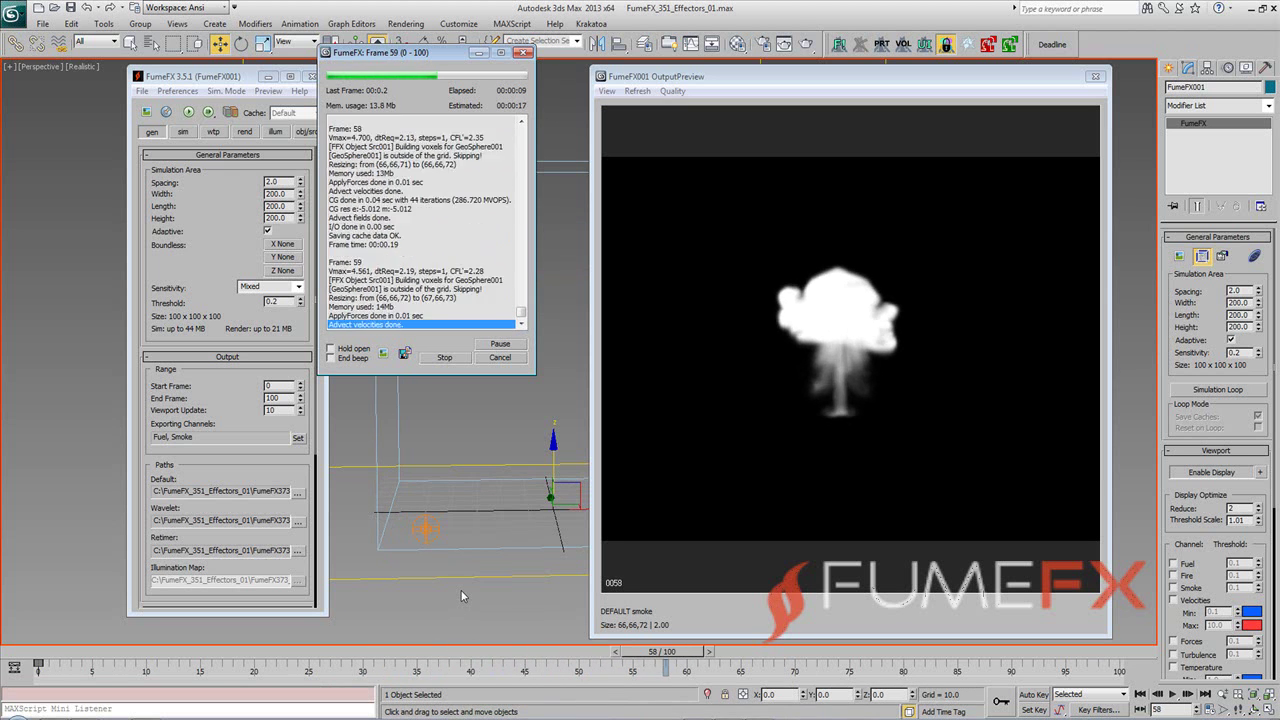
click(446, 358)
drag(55, 657, 132, 657)
Change Spacing to 1.0 (200 × 200 × 200 cells), re-simulate to frame 31, and scrub back
key(w)
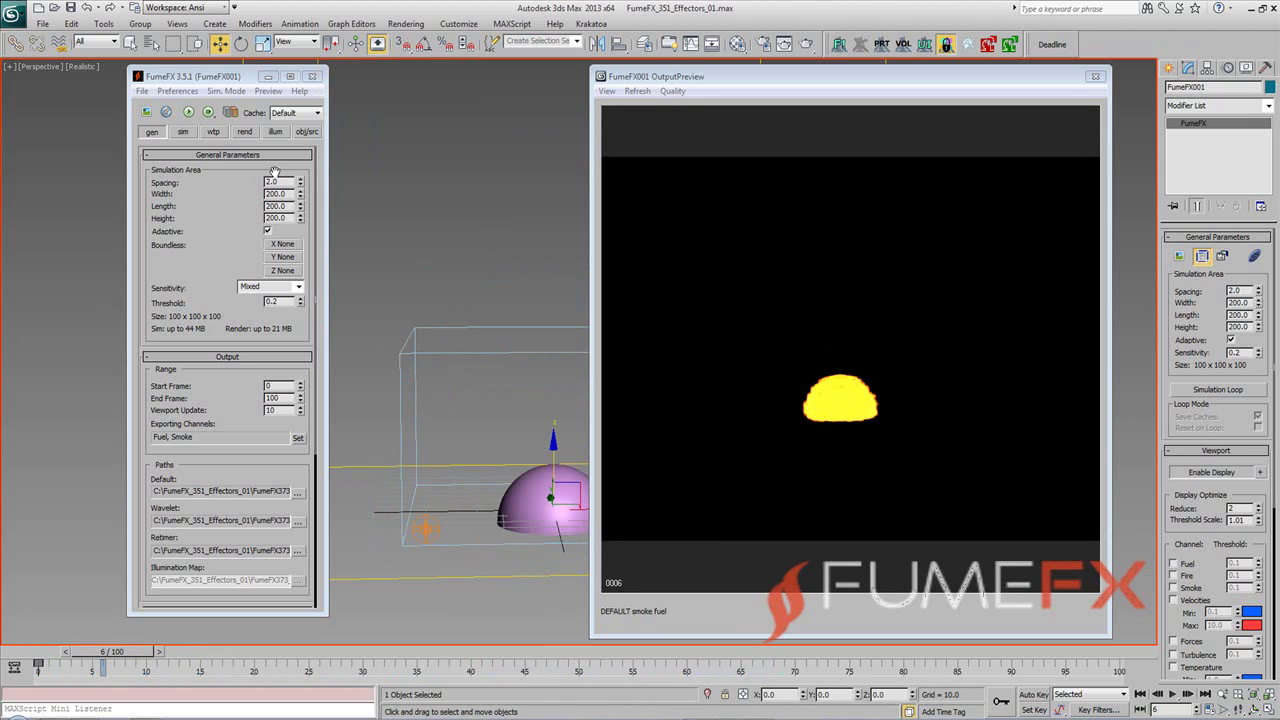
double_click(270, 181)
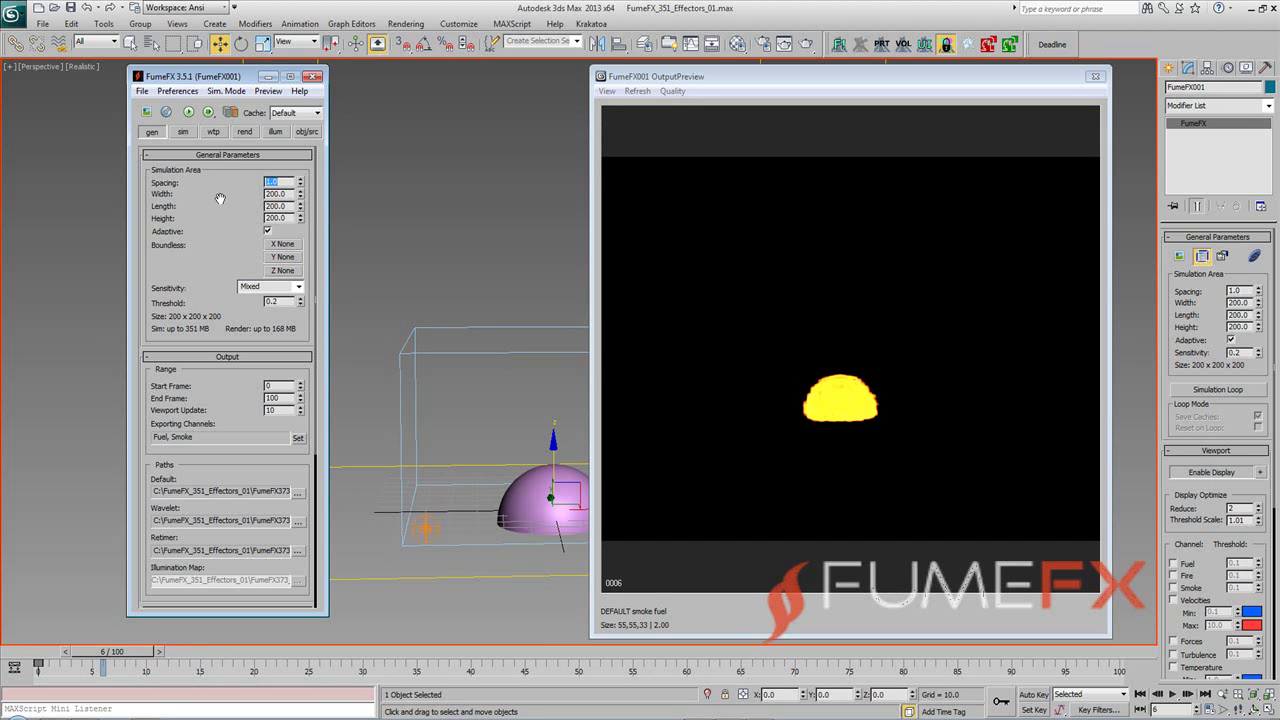
click(188, 113)
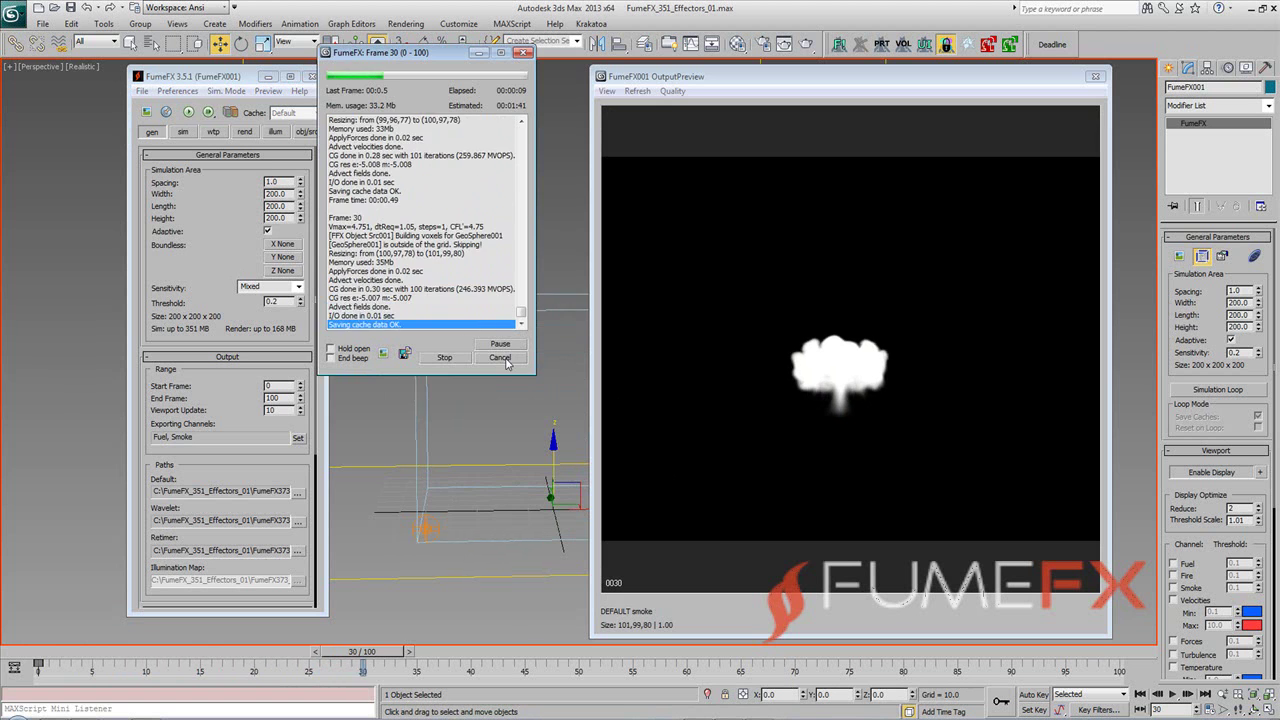
click(446, 358)
drag(397, 656, 140, 655)
key(w)
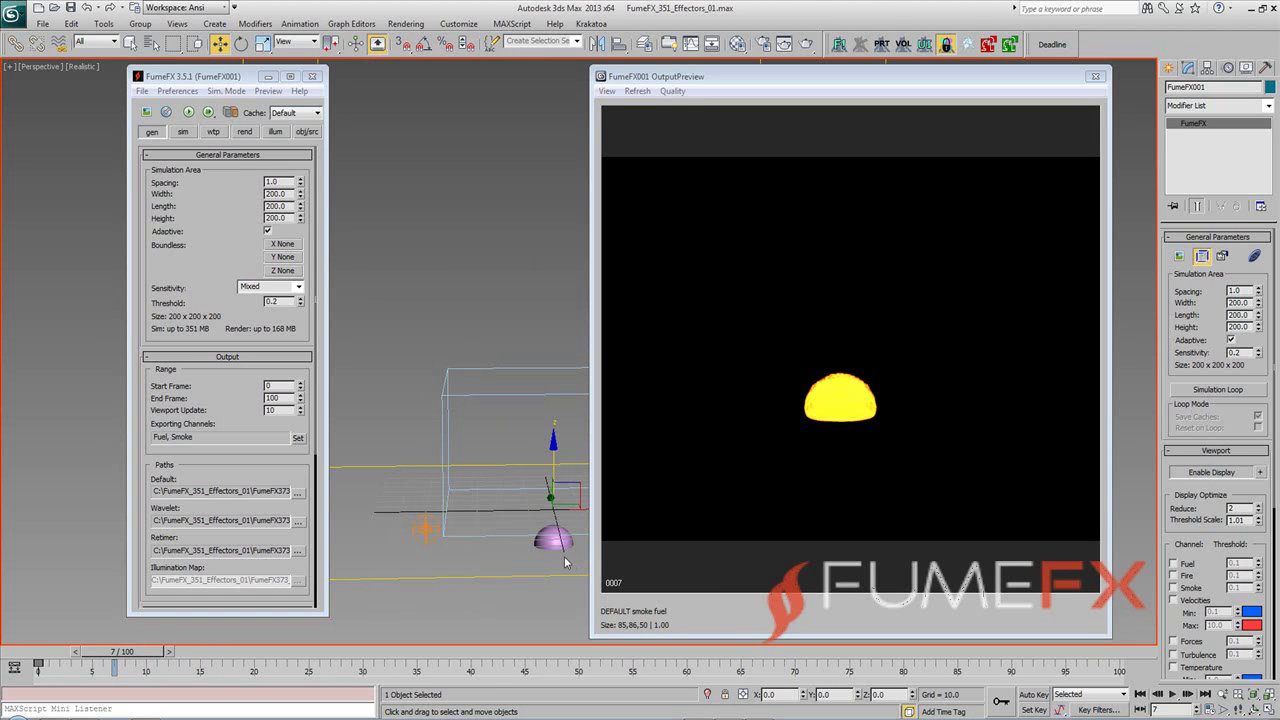
Inspect GeoSphere001's Object Source Parameters (Volume emission) and scrub the cache back to frame 5
click(307, 133)
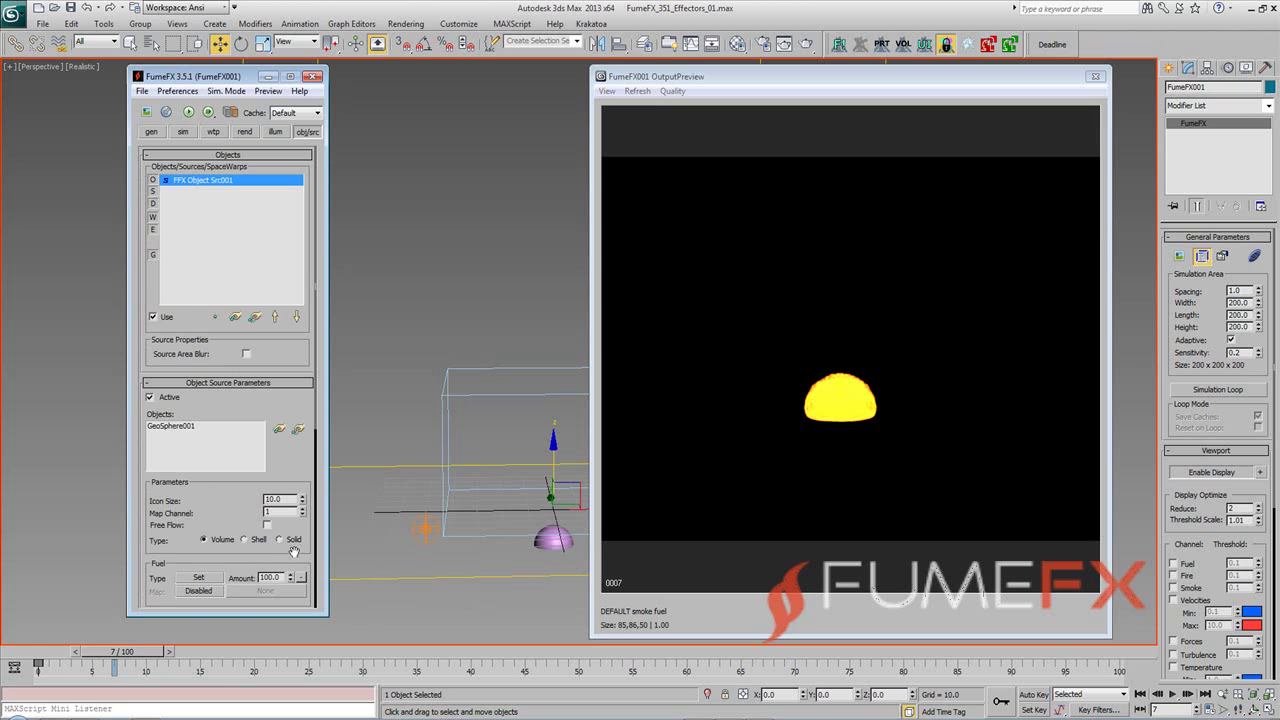
drag(224, 549, 224, 492)
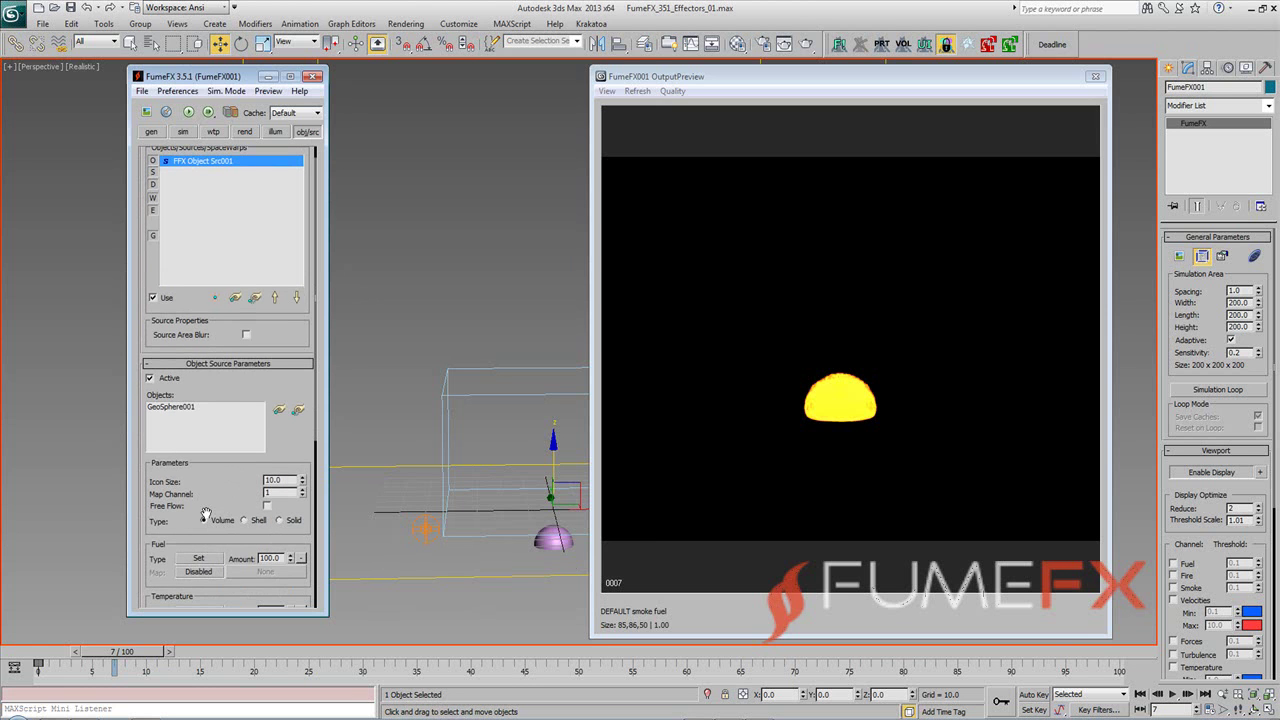
mouse_move(107, 655)
mouse_down()
mouse_move(84, 652)
mouse_move(215, 669)
mouse_move(97, 663)
mouse_up()
key(w)
Set Blocking Sides Z to -Z to close the grid's floor
click(183, 131)
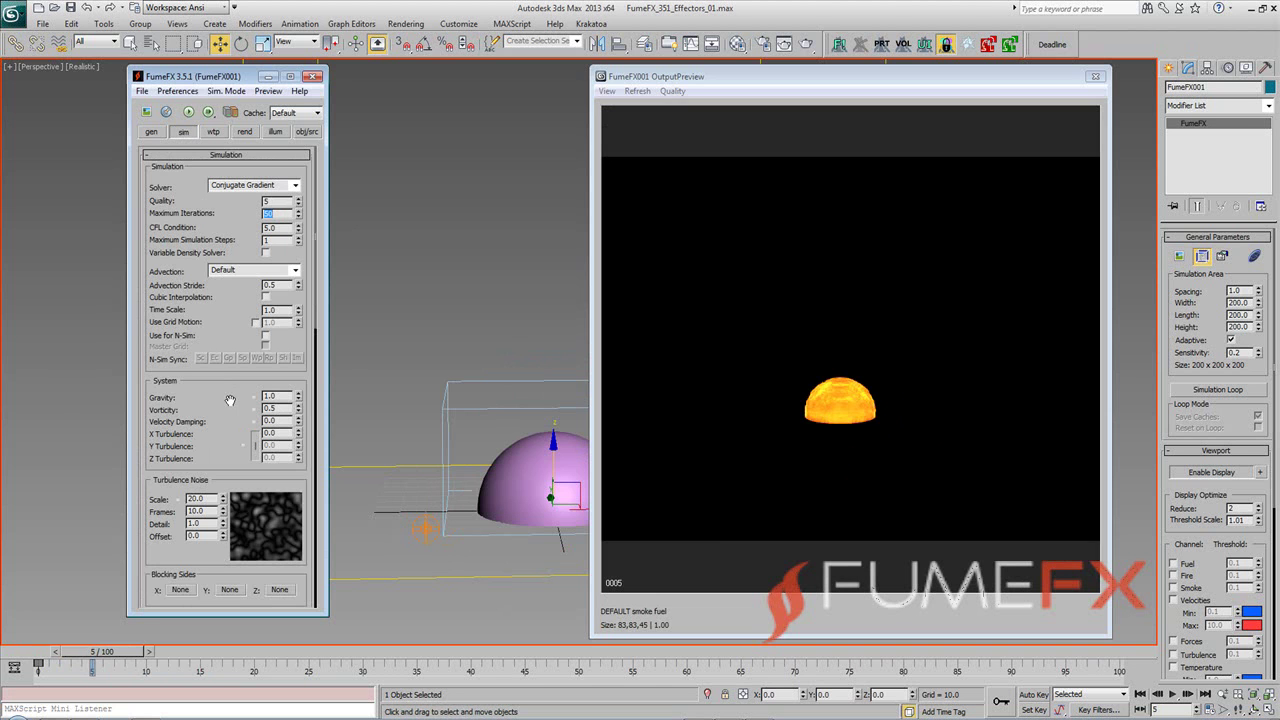
drag(230, 431, 226, 207)
click(279, 366)
click(316, 391)
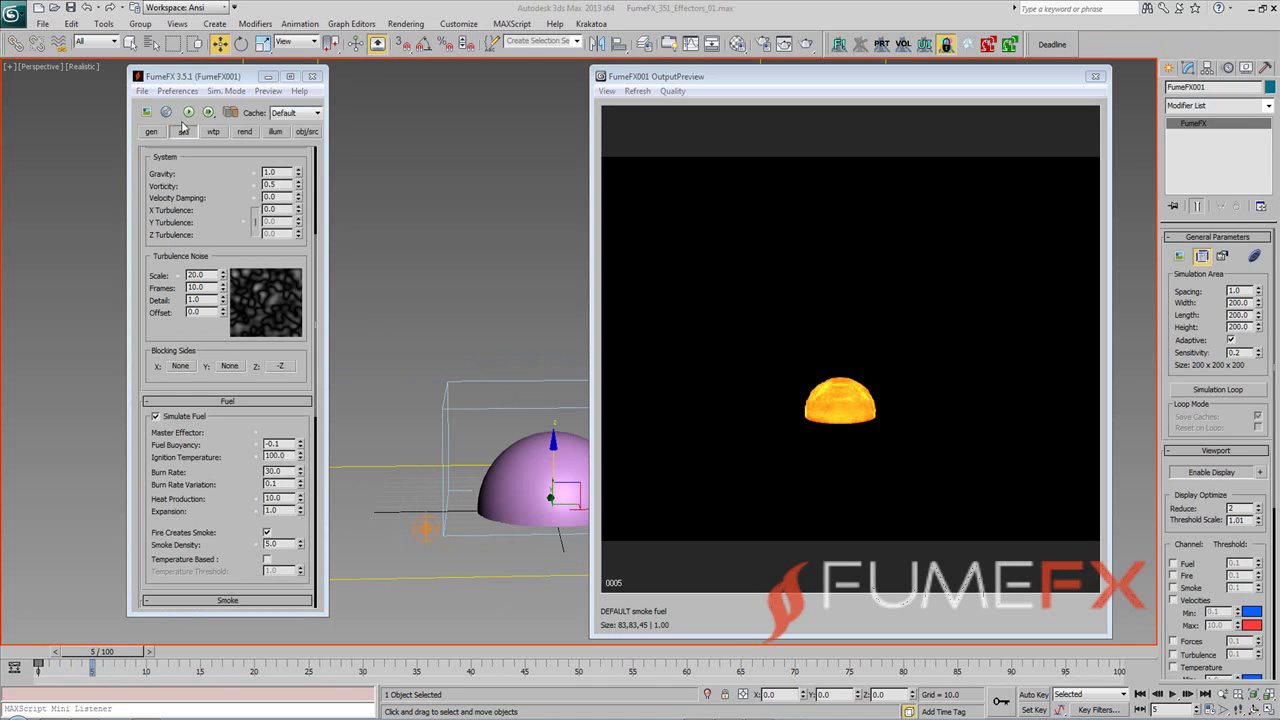
Re-simulate with the floor blocked, stop near frame 57, and scrub back through the cache
click(188, 113)
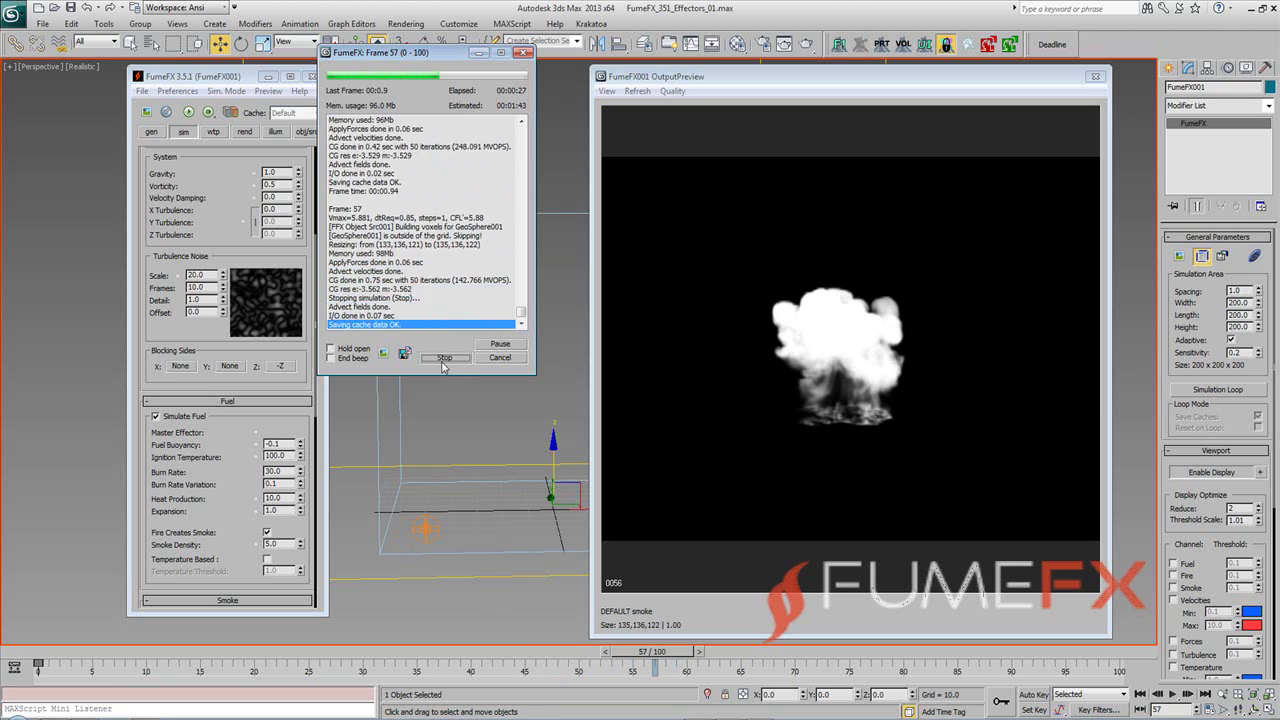
click(499, 357)
drag(624, 651, 120, 665)
key(w)
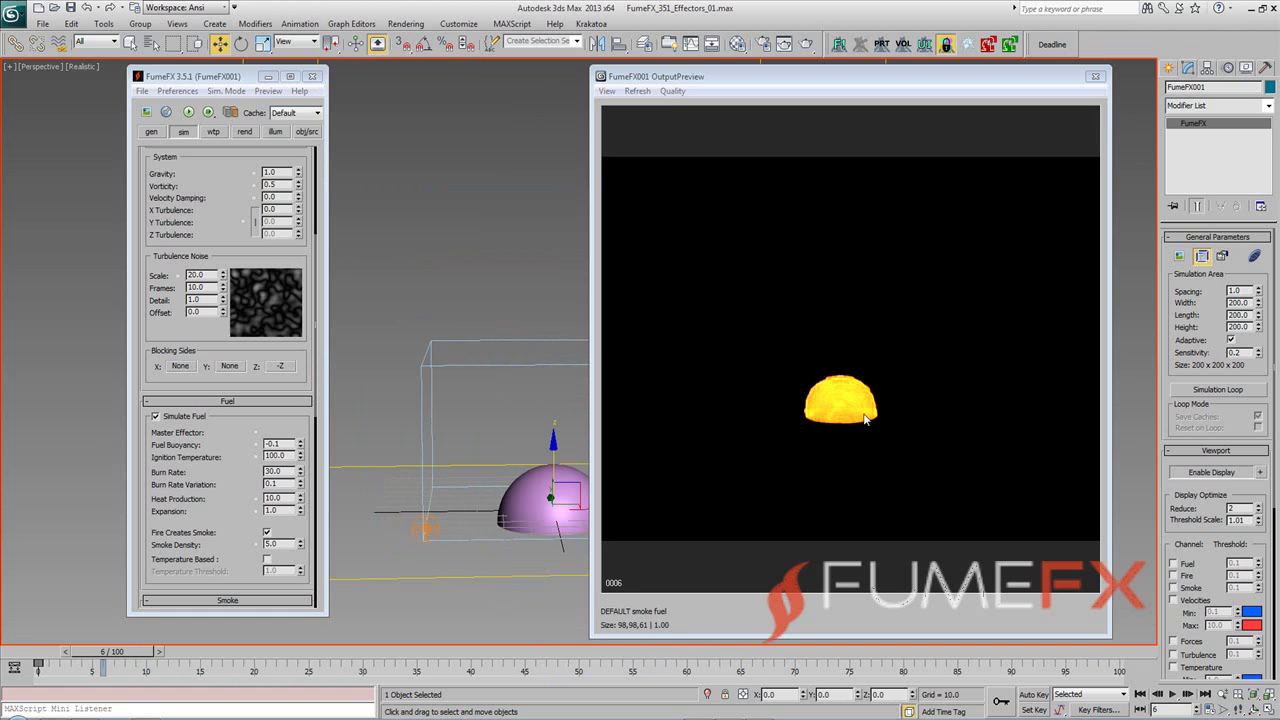
Add a fractal Noise modifier to the GeoSphere with scale 20 and strength 10 on X, Y and Z
click(507, 505)
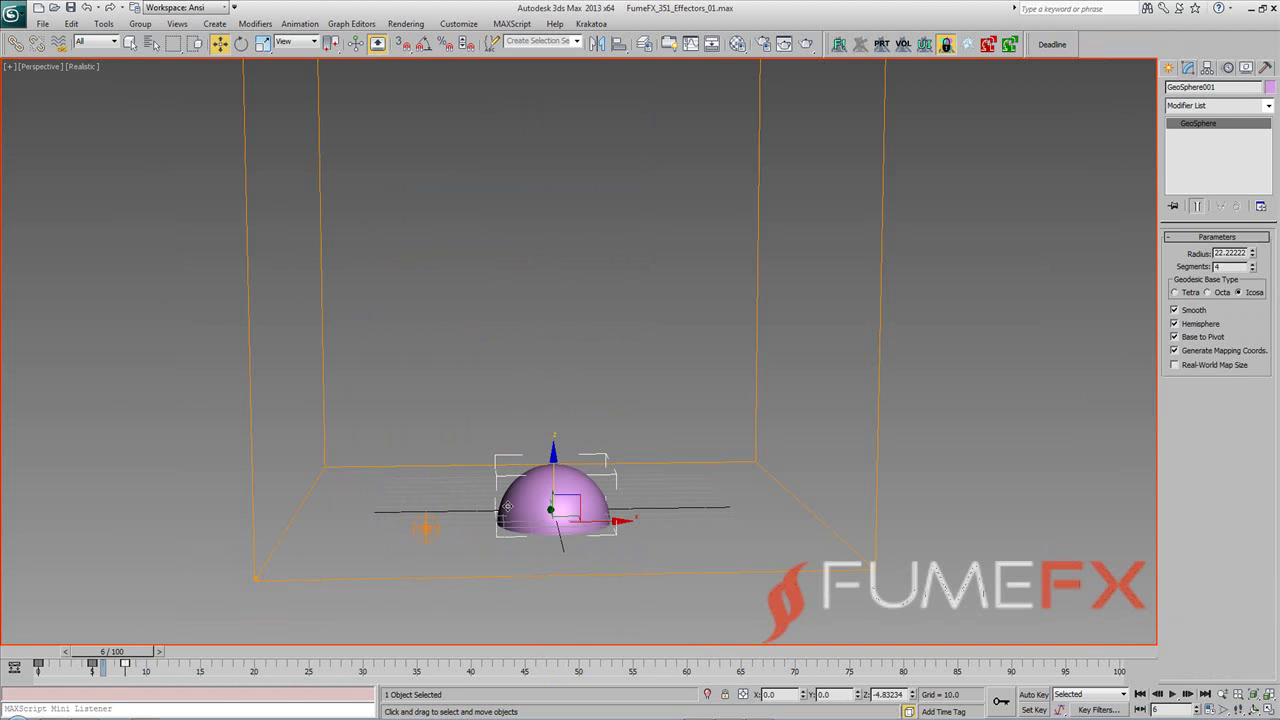
click(1218, 105)
scroll(1215, 300, down, 5)
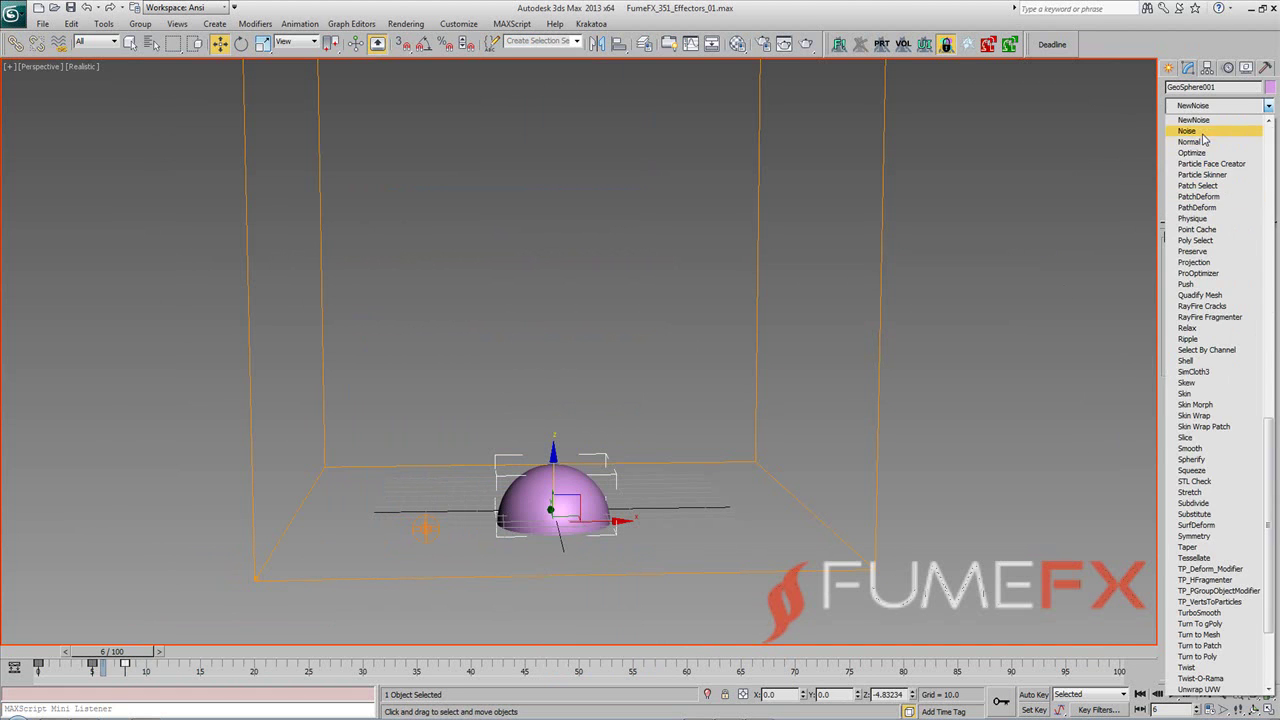
click(1205, 145)
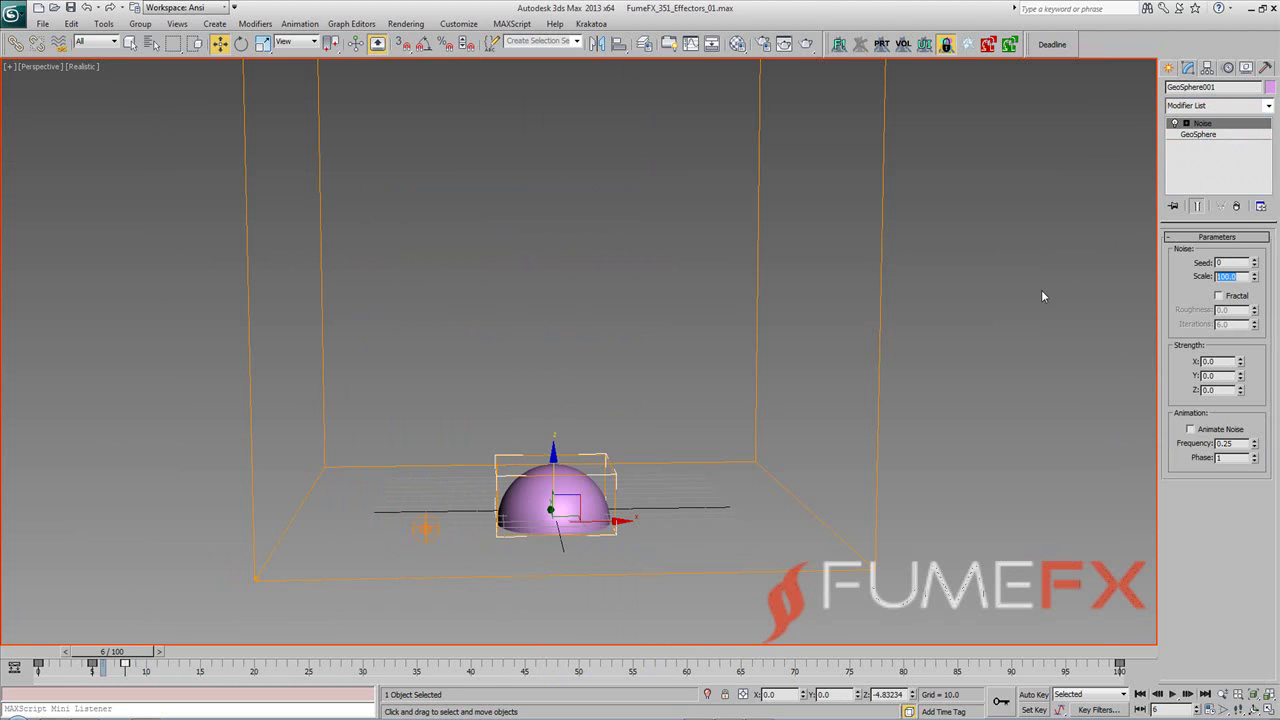
text(20)
key(Return)
click(1218, 296)
text(10)
key(Tab)
text(10)
key(Tab)
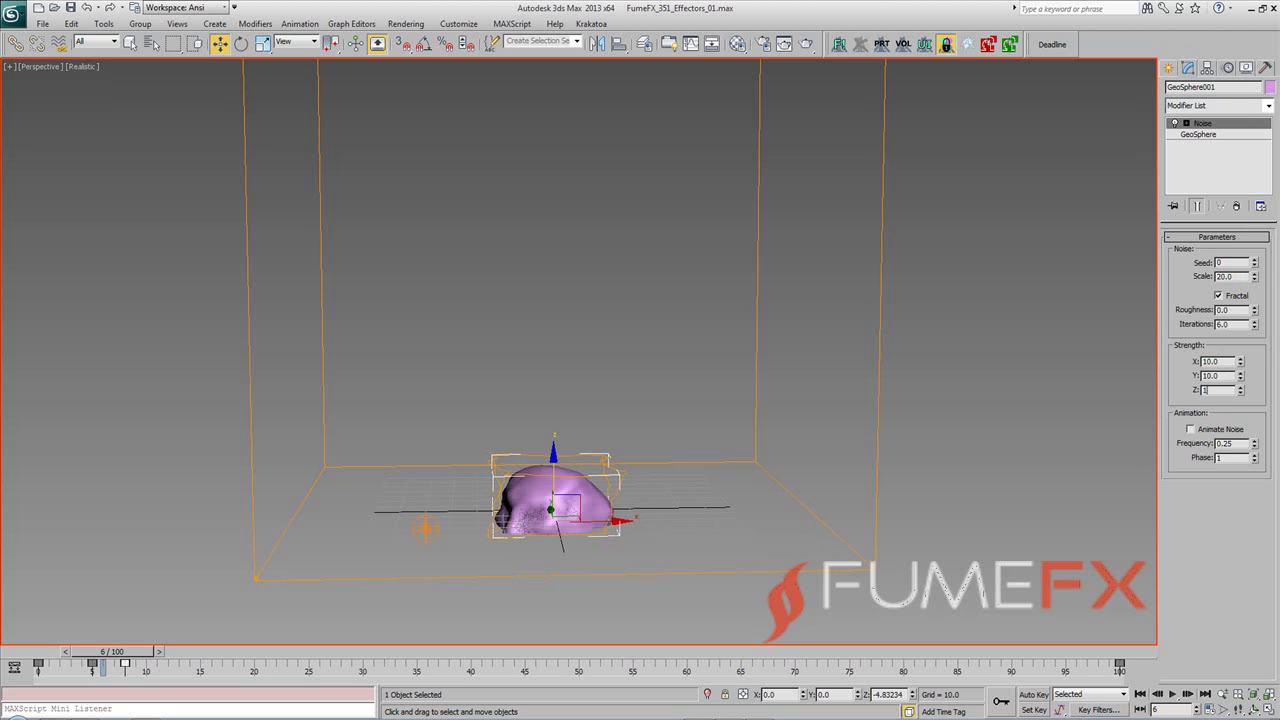
text(10)
key(Return)
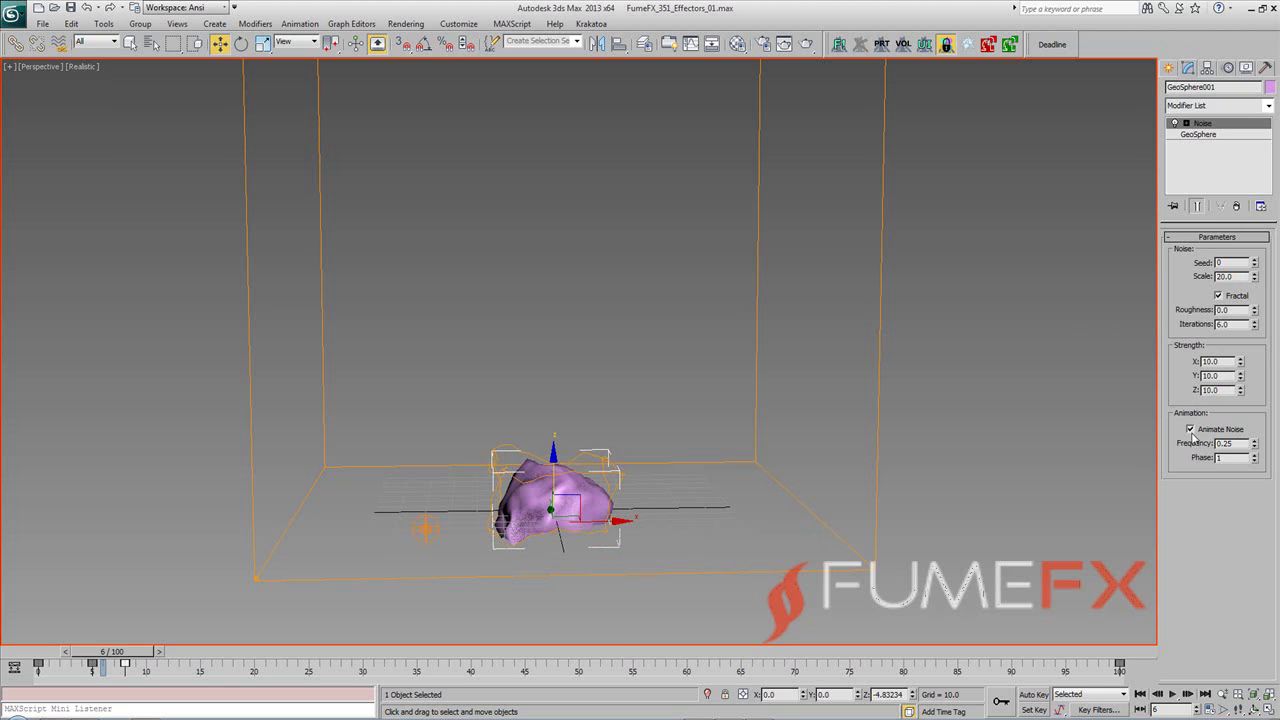
Check the lumpy animated GeoSphere across frames, then select the FumeFX grid to reopen its windows
alt+middle_drag(335, 601, 232, 620)
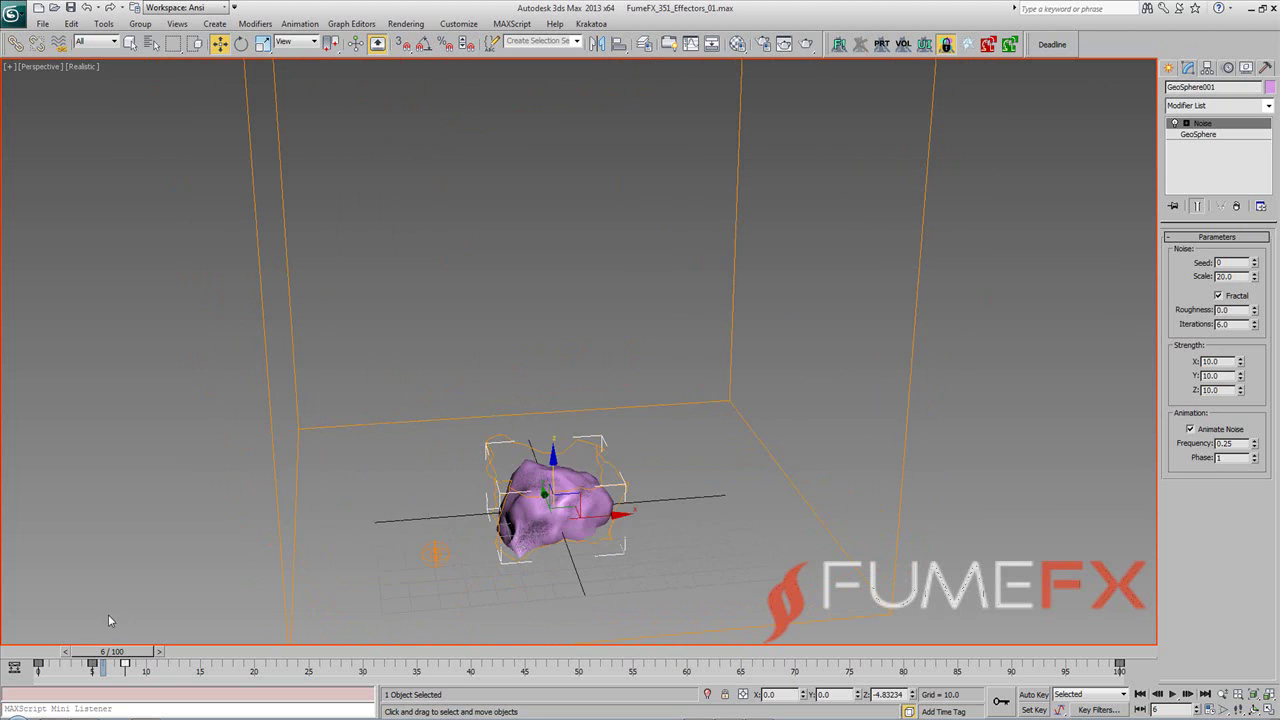
mouse_move(135, 655)
mouse_down()
mouse_move(172, 655)
mouse_move(117, 652)
mouse_up()
key(w)
alt+middle_drag(520, 400, 535, 441)
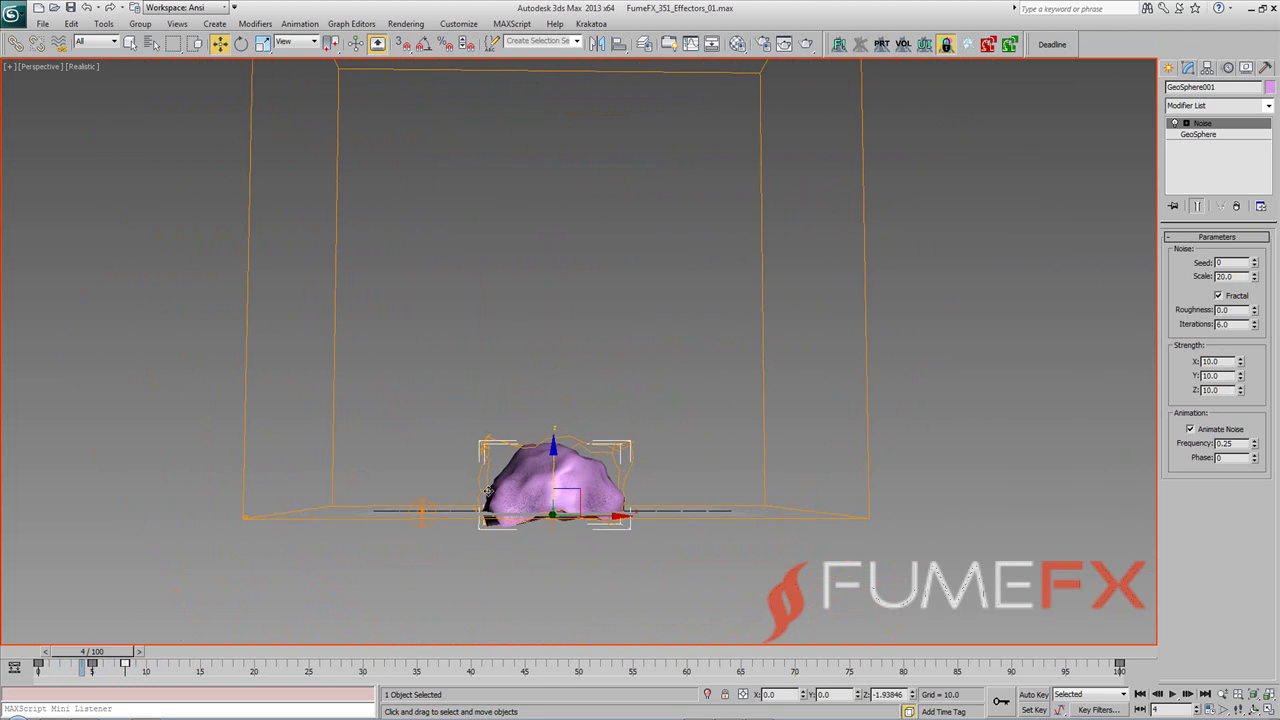
click(868, 477)
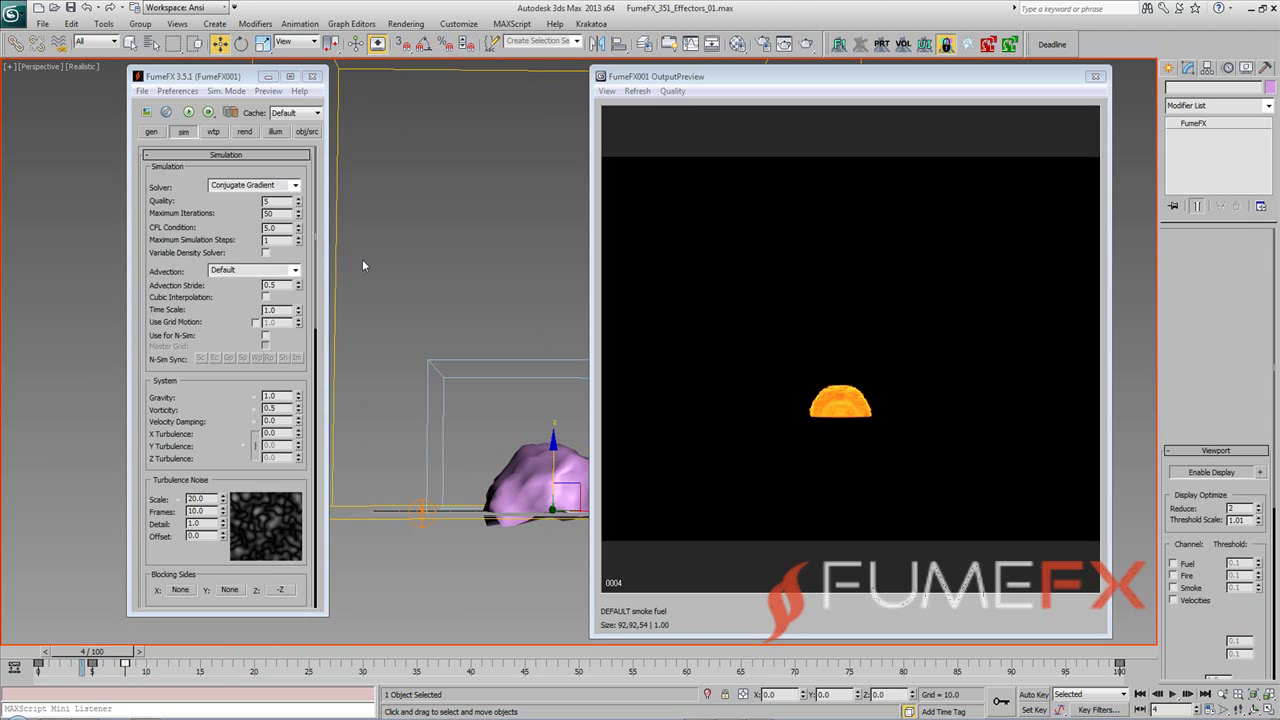
Run a trial simulation with object source velocity 5.0, stopping it near frame 33
click(307, 133)
scroll(238, 476, down, 3)
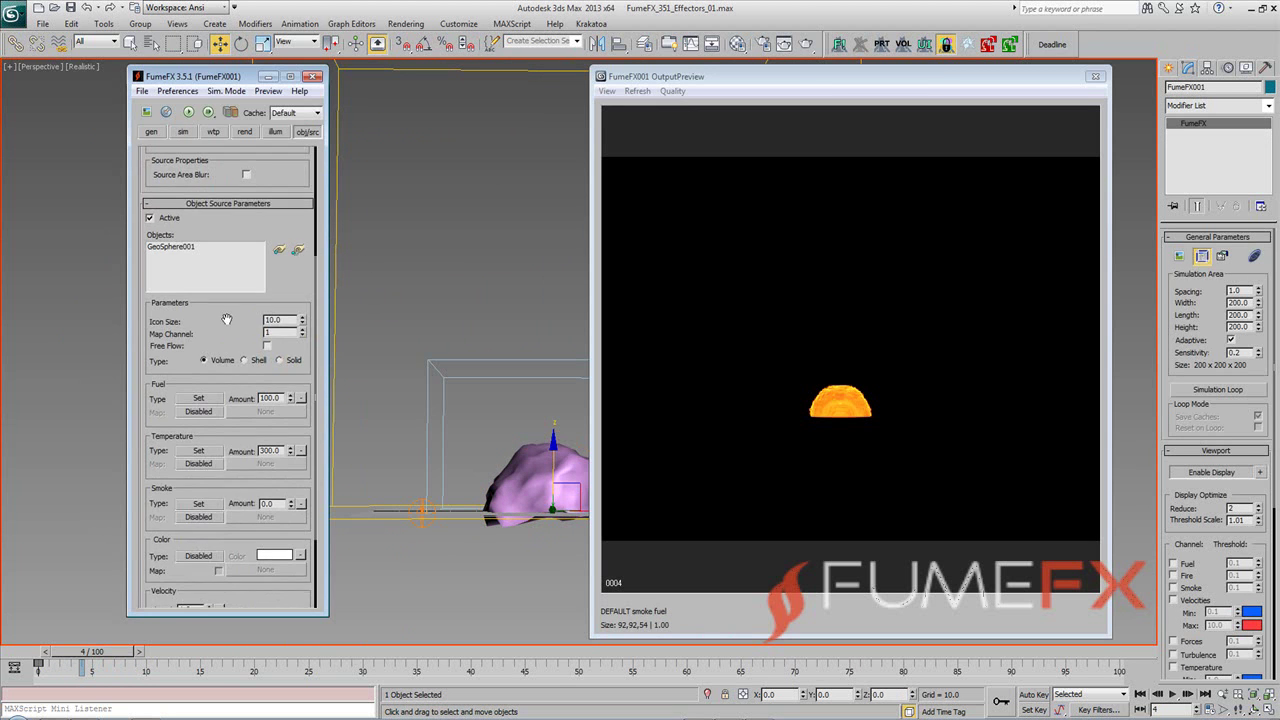
scroll(229, 531, down, 3)
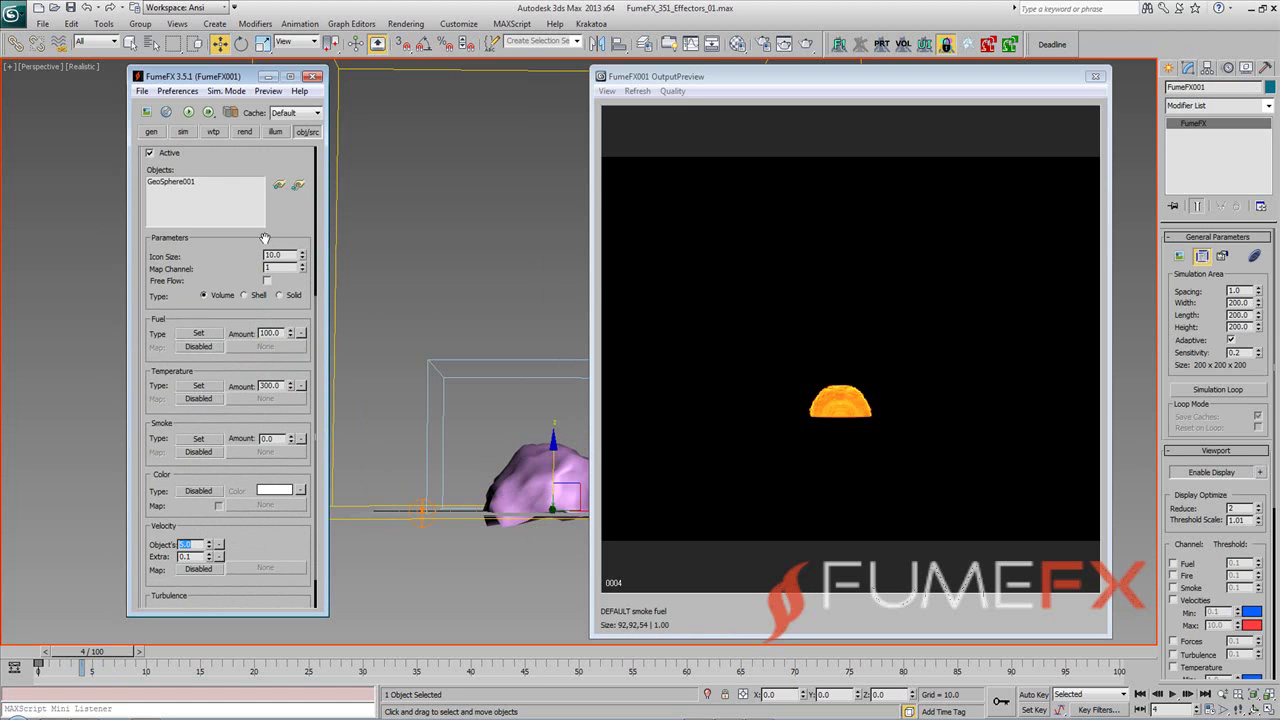
click(188, 112)
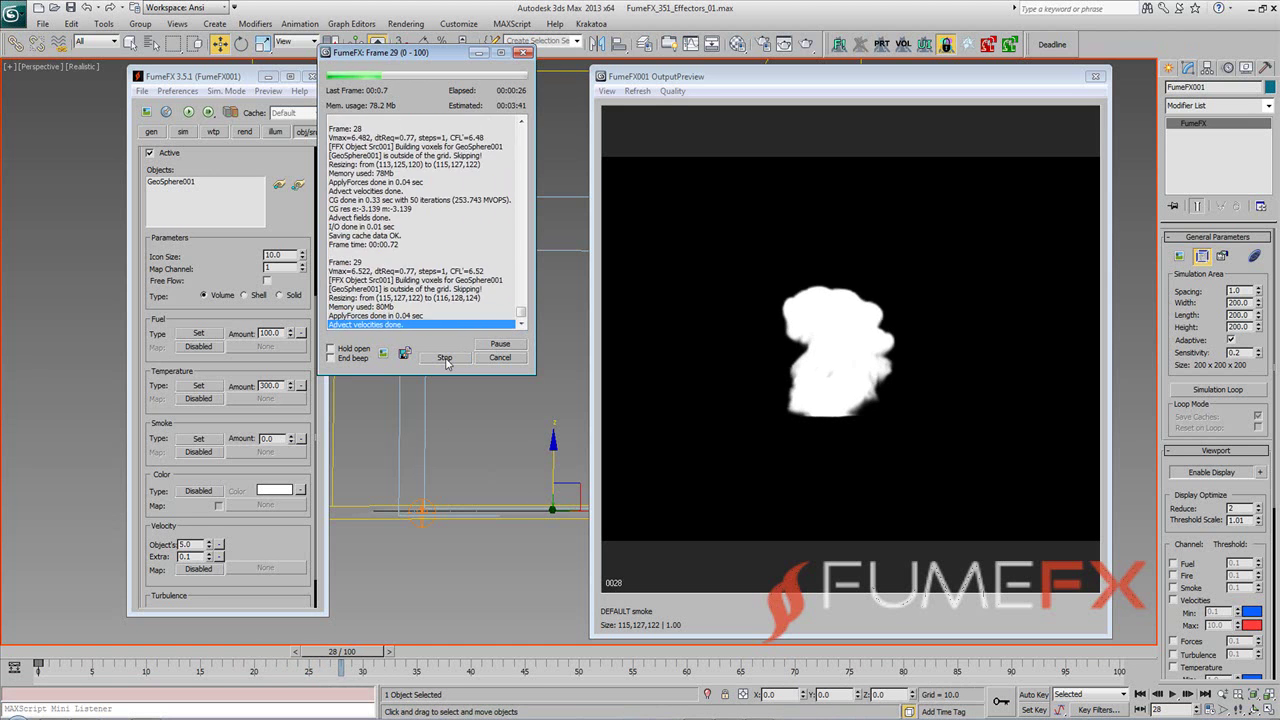
click(445, 358)
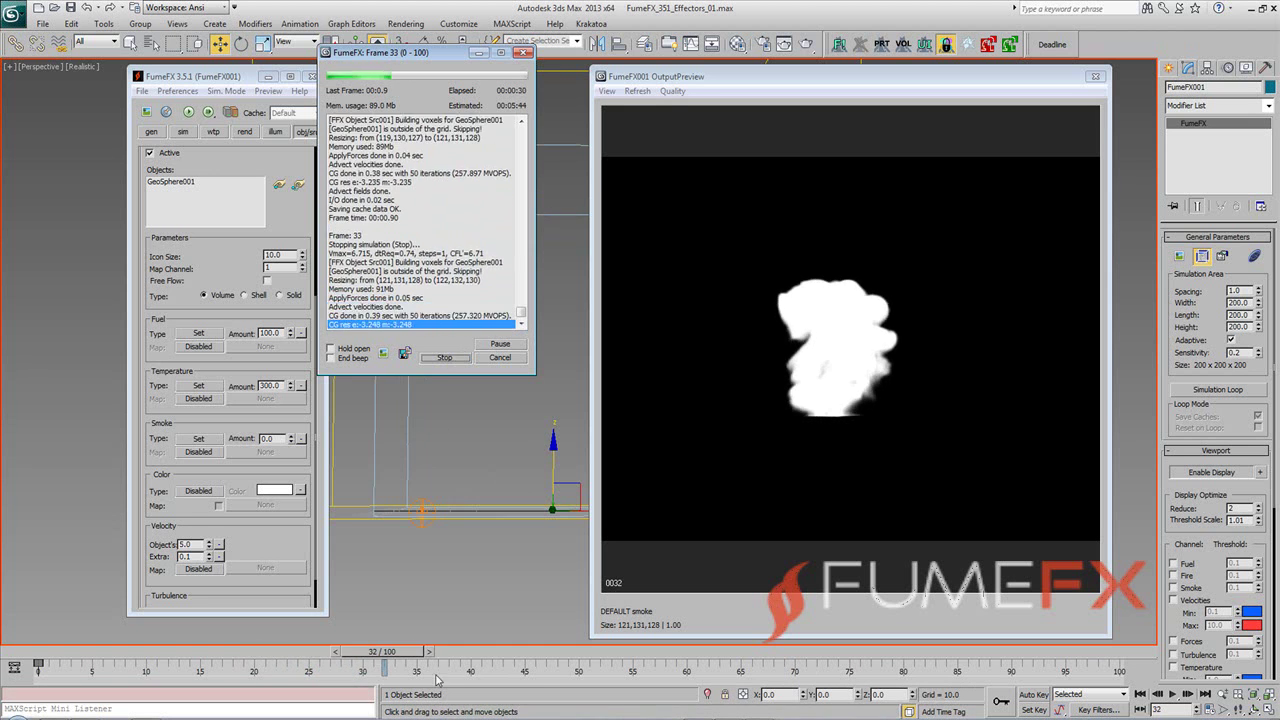
Scrub back through the cached frames and orbit around the source to review the burst
drag(362, 651, 126, 651)
key(w)
alt+middle_drag(480, 440, 433, 530)
Set the object source's Velocity Map mode to Intensity
double_click(195, 557)
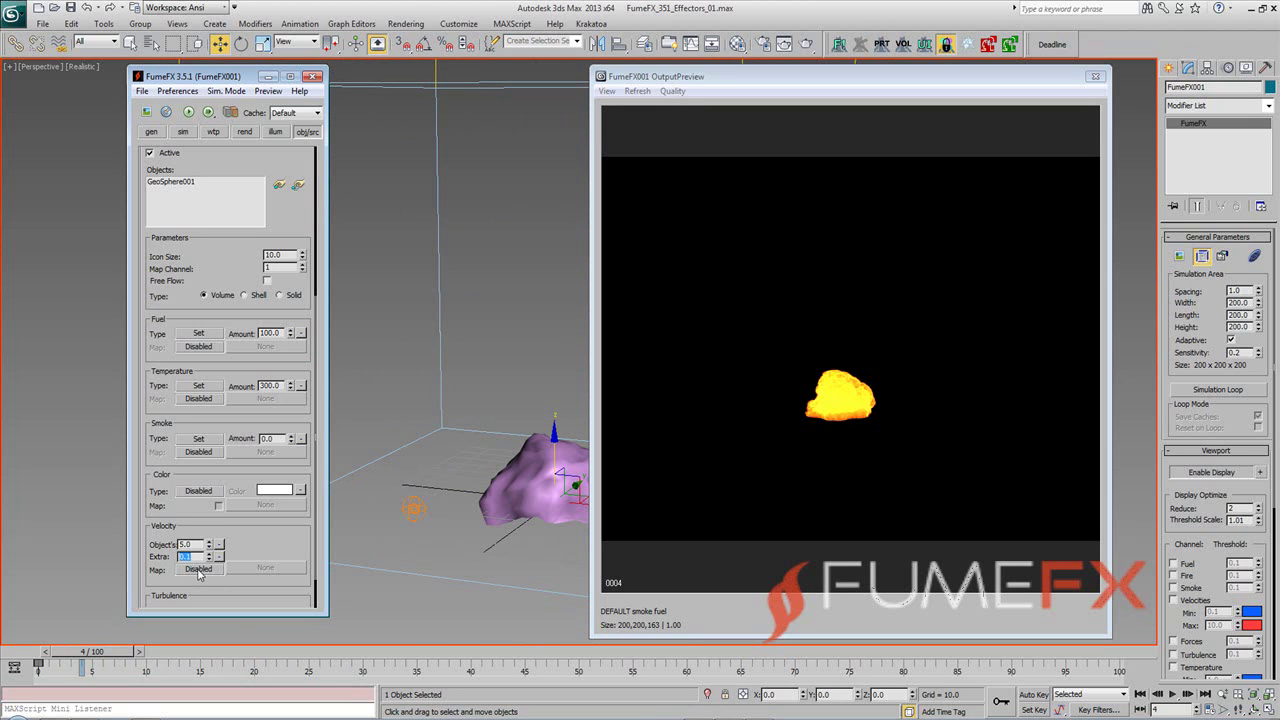
click(198, 569)
click(262, 638)
Create a fractal Noise map of size 5 in the Material Editor, lowering its high threshold
click(737, 44)
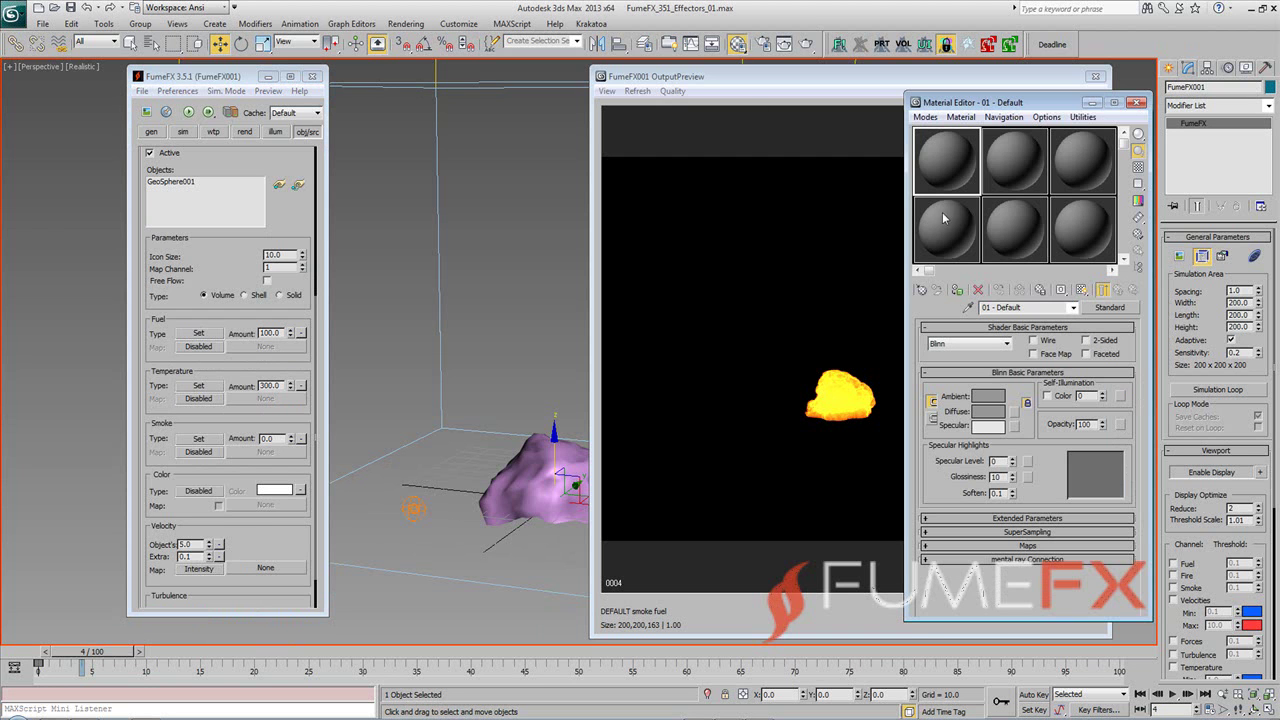
click(1014, 415)
scroll(716, 420, down, 5)
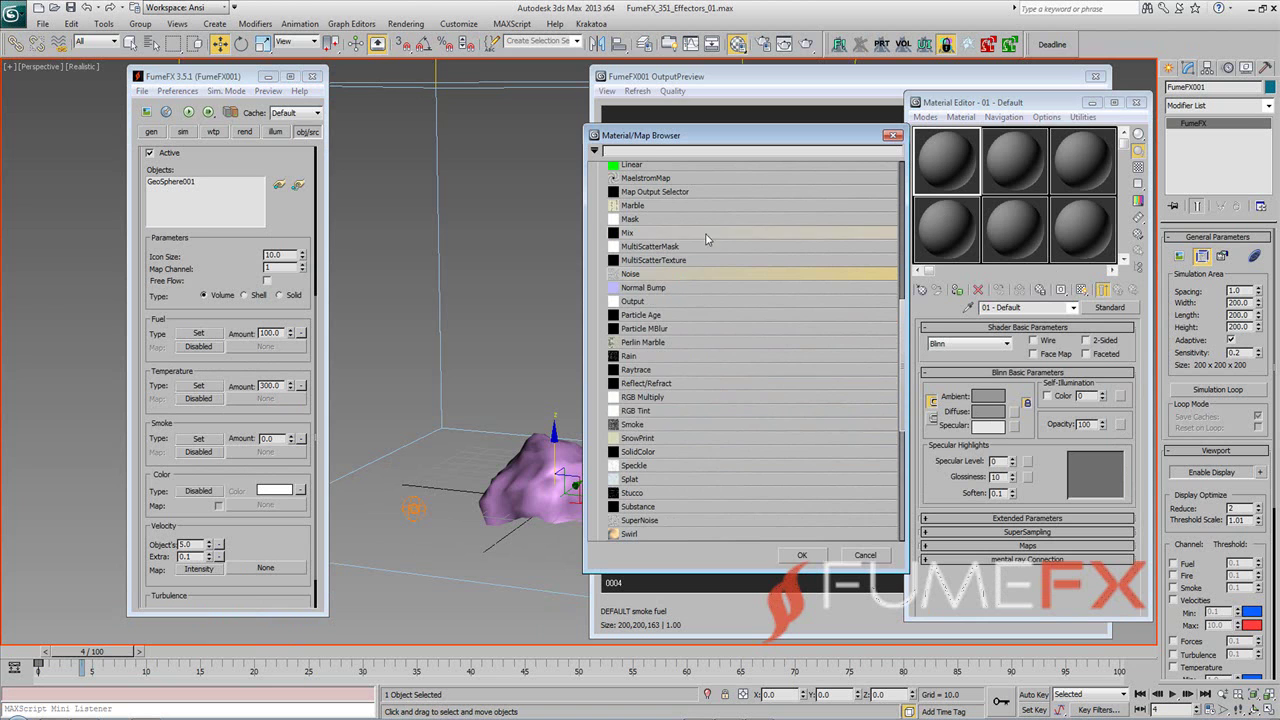
double_click(630, 274)
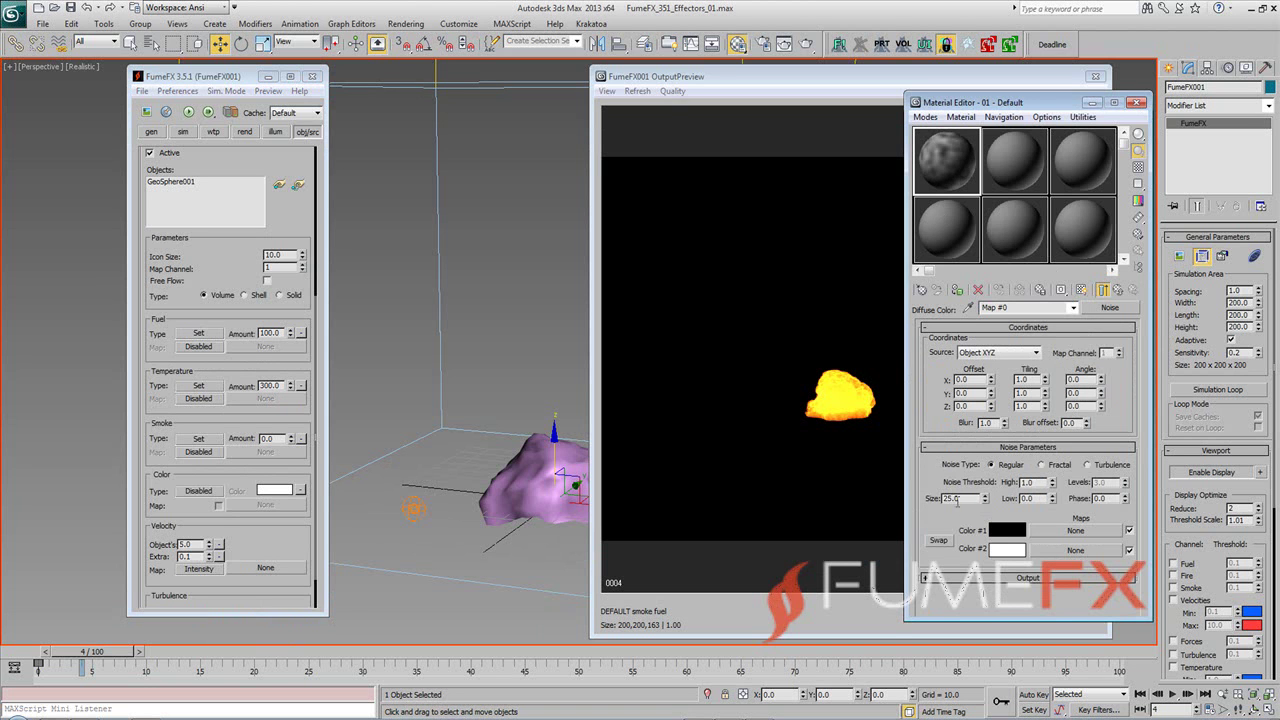
text(5)
key(Return)
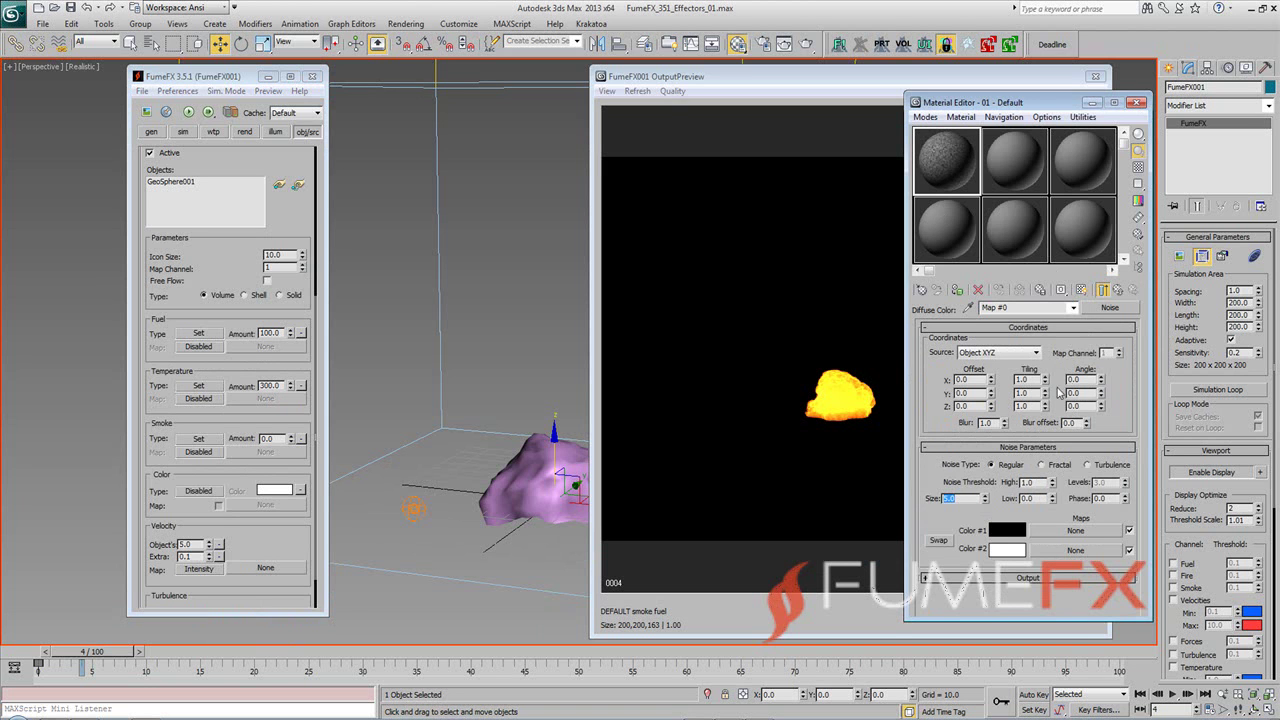
mouse_move(1052, 482)
mouse_down()
mouse_move(1054, 505)
mouse_move(1052, 465)
mouse_move(1055, 500)
mouse_up()
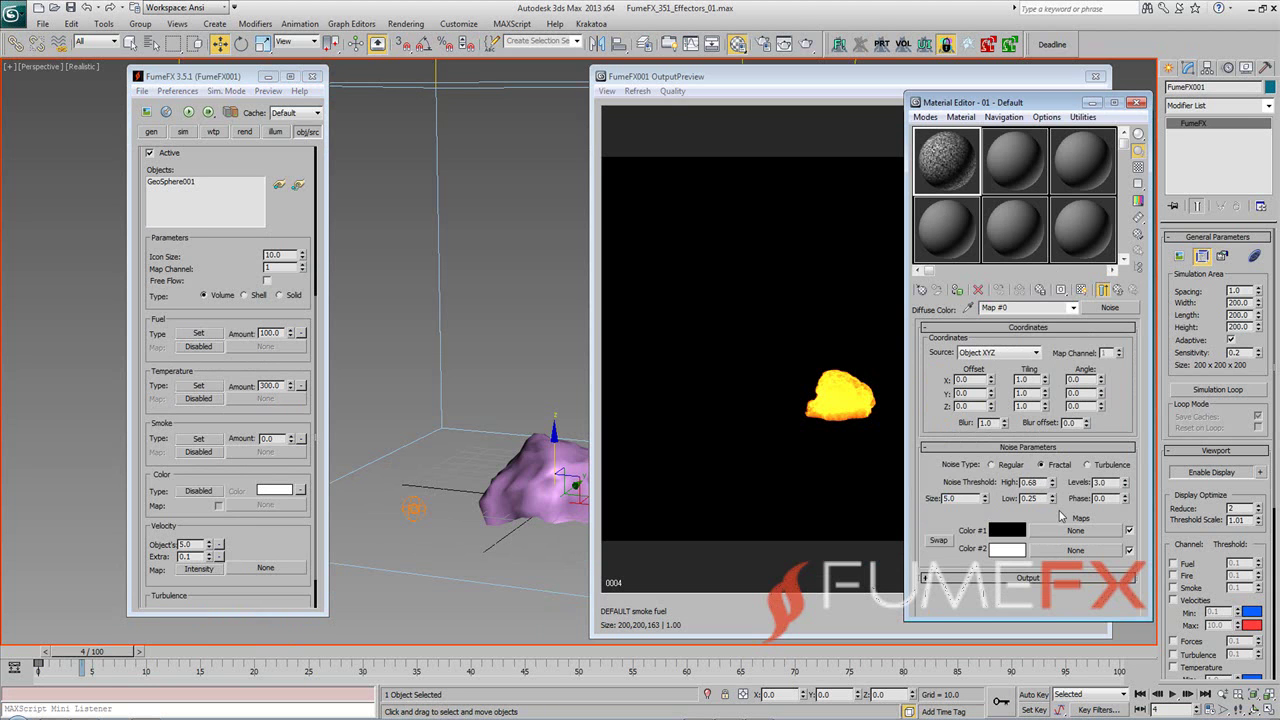
Drop the Noise map as an instance into the Velocity Map slot and restart the simulation
drag(1119, 308, 1010, 326)
drag(267, 571, 265, 568)
click(199, 385)
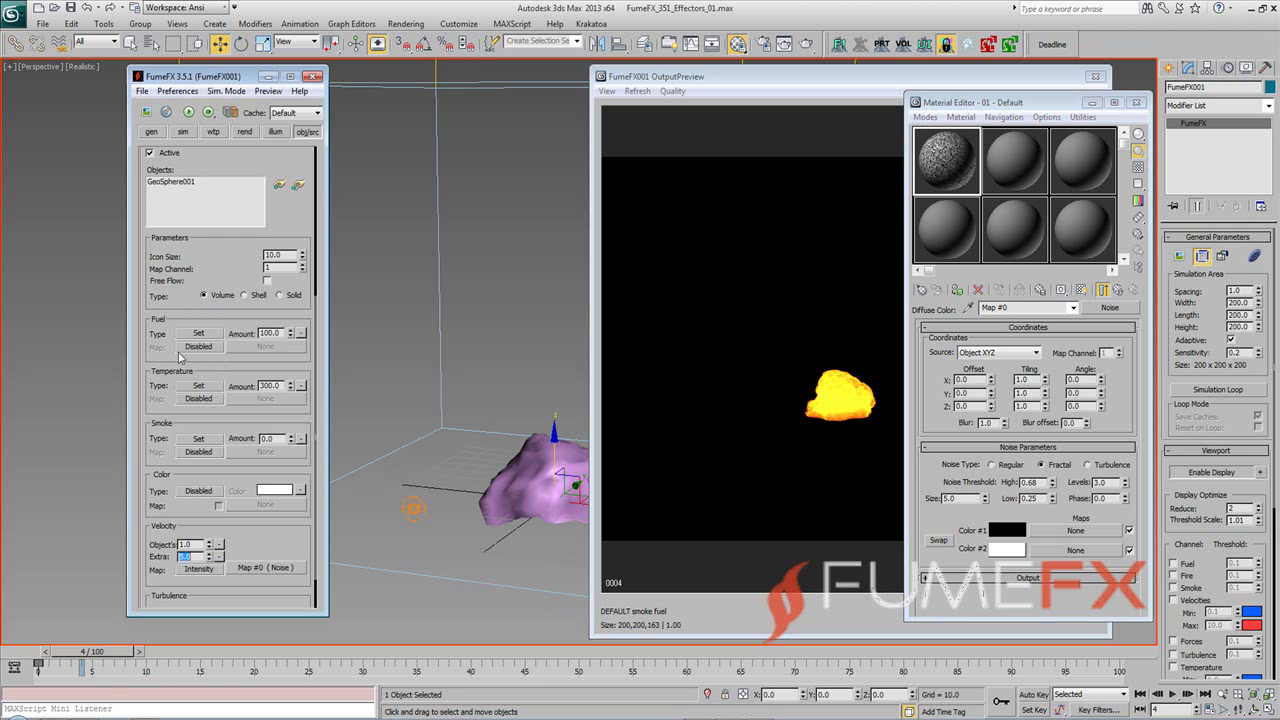
click(189, 113)
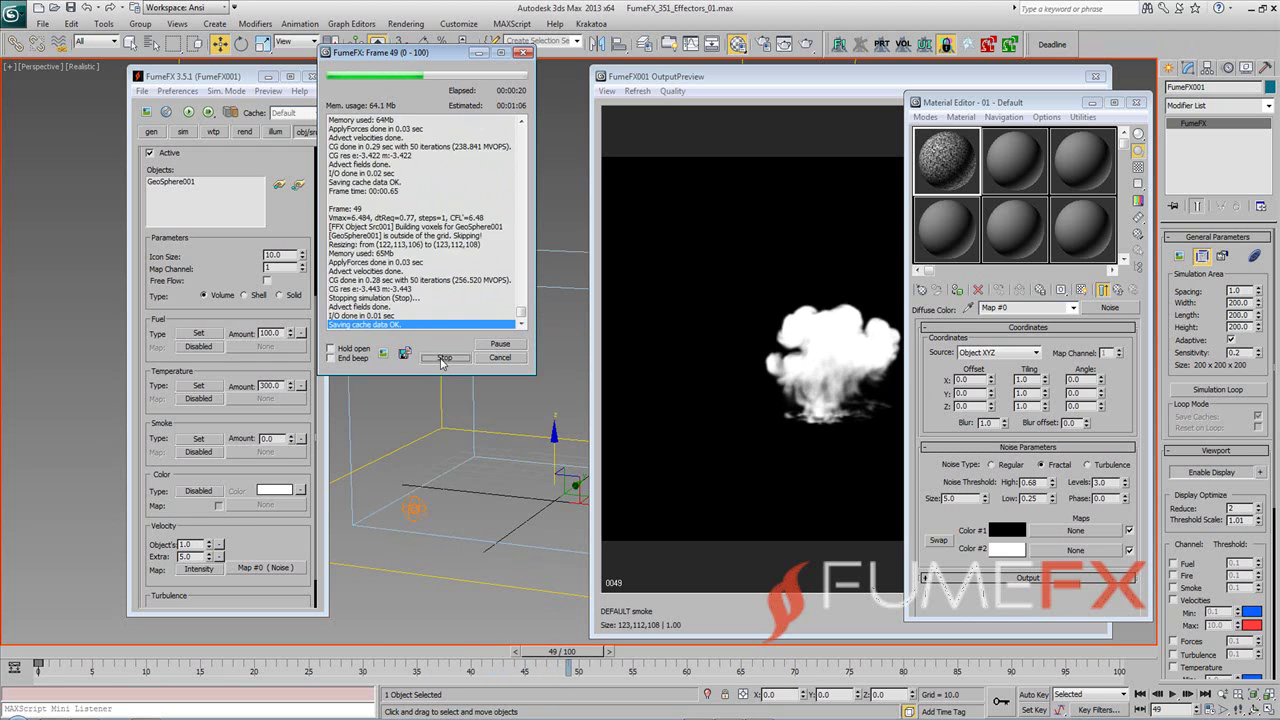
Scrub back through the frame-49 cache and orbit around the source to view the billowing smoke
drag(557, 652, 99, 665)
key(w)
alt+middle_drag(430, 545, 430, 587)
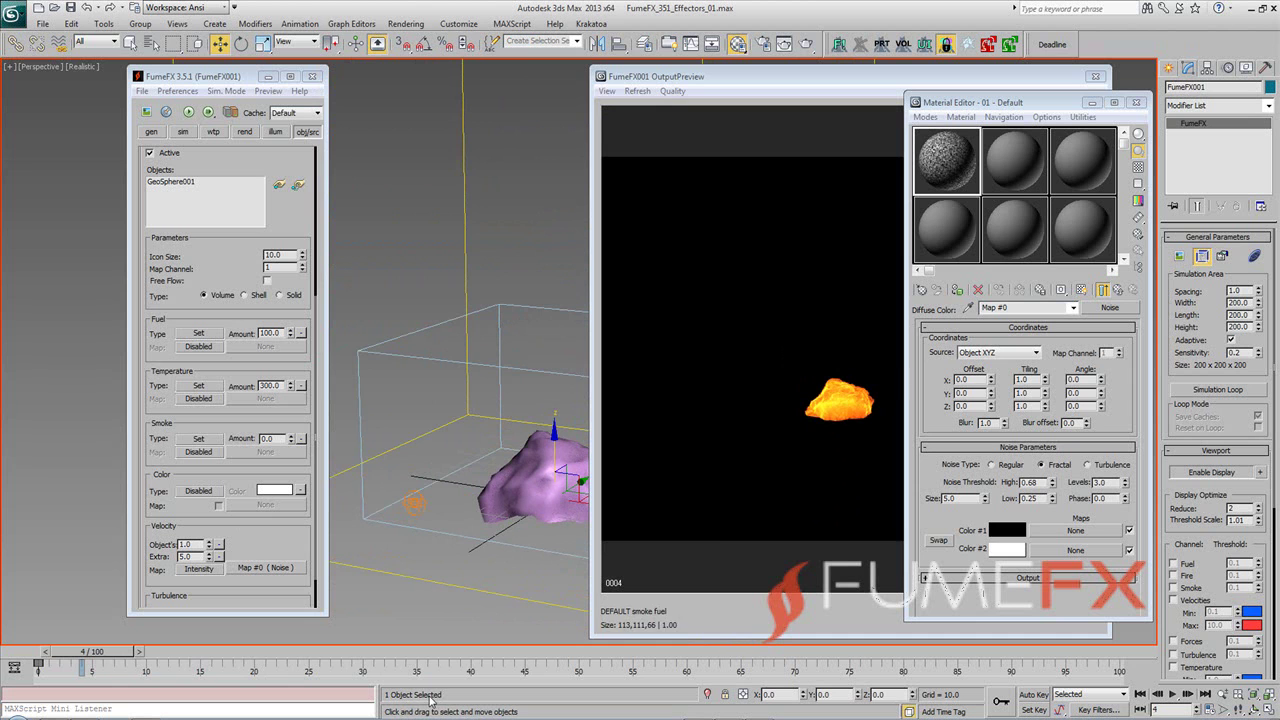
Disable the object source's Velocity Map
double_click(199, 556)
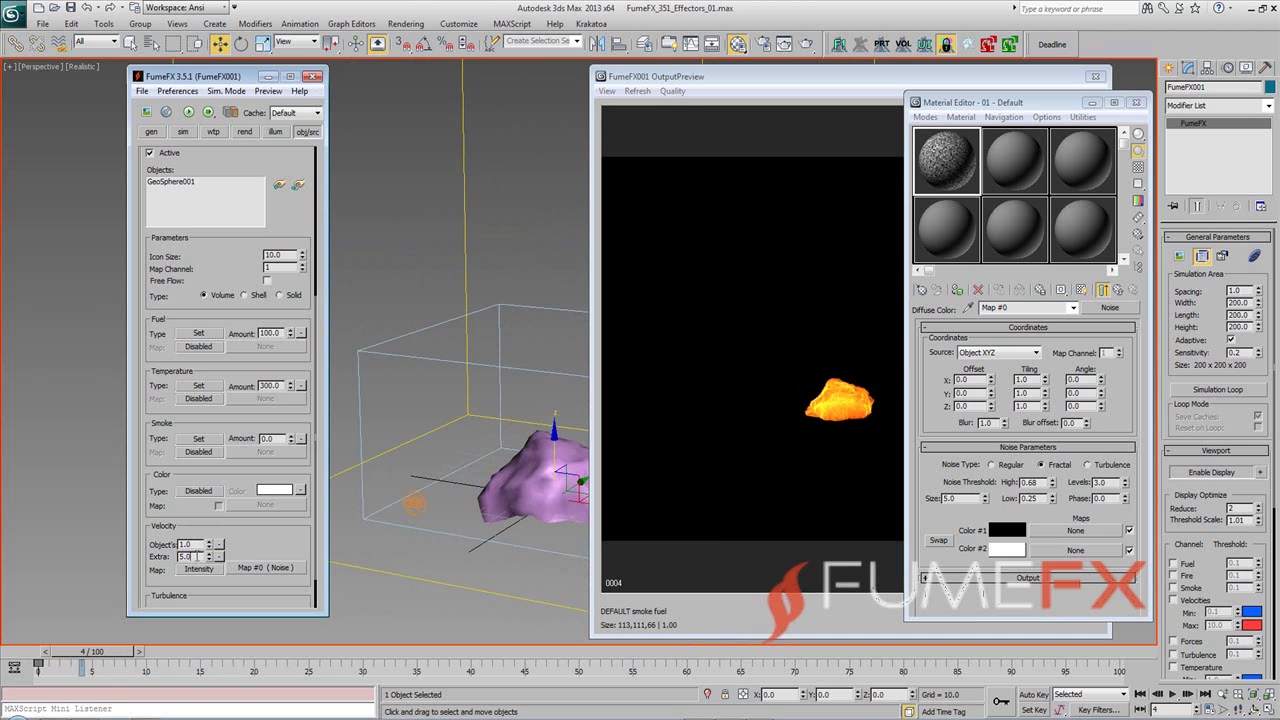
click(205, 569)
click(230, 574)
With Auto Key at frame 10, key X Turbulence down to 0 from its 1.0 start
click(183, 132)
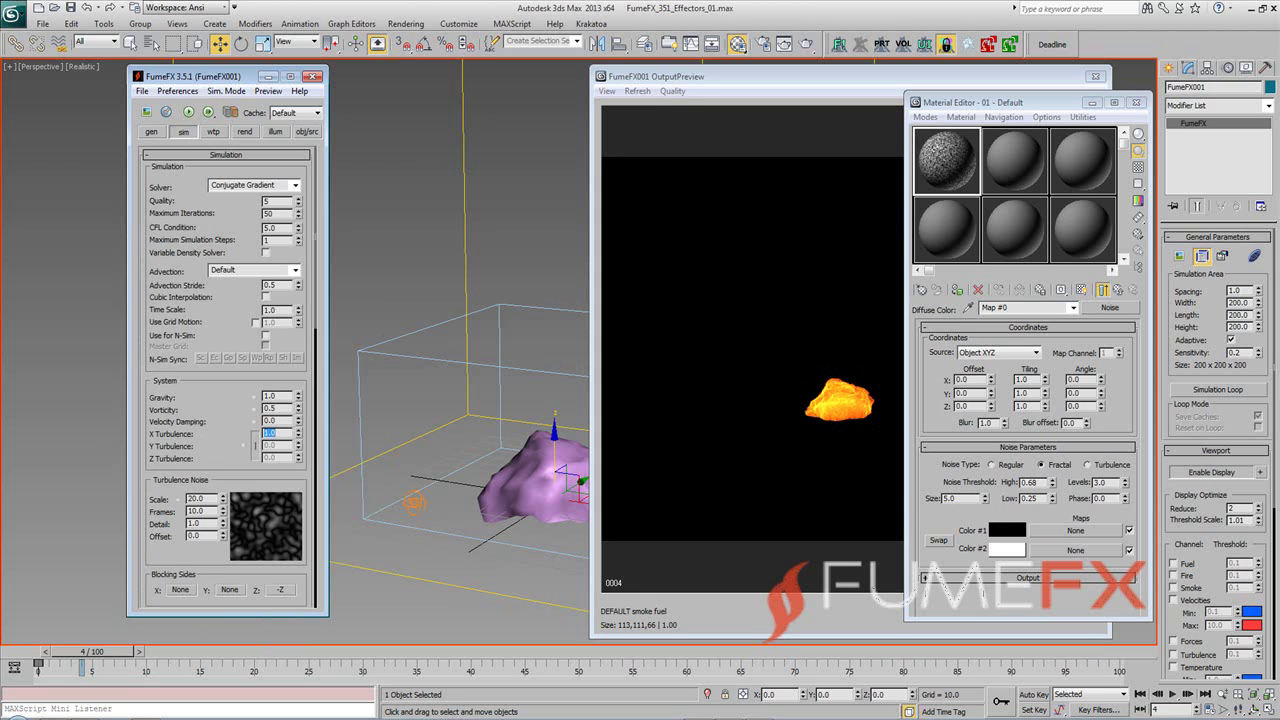
click(166, 650)
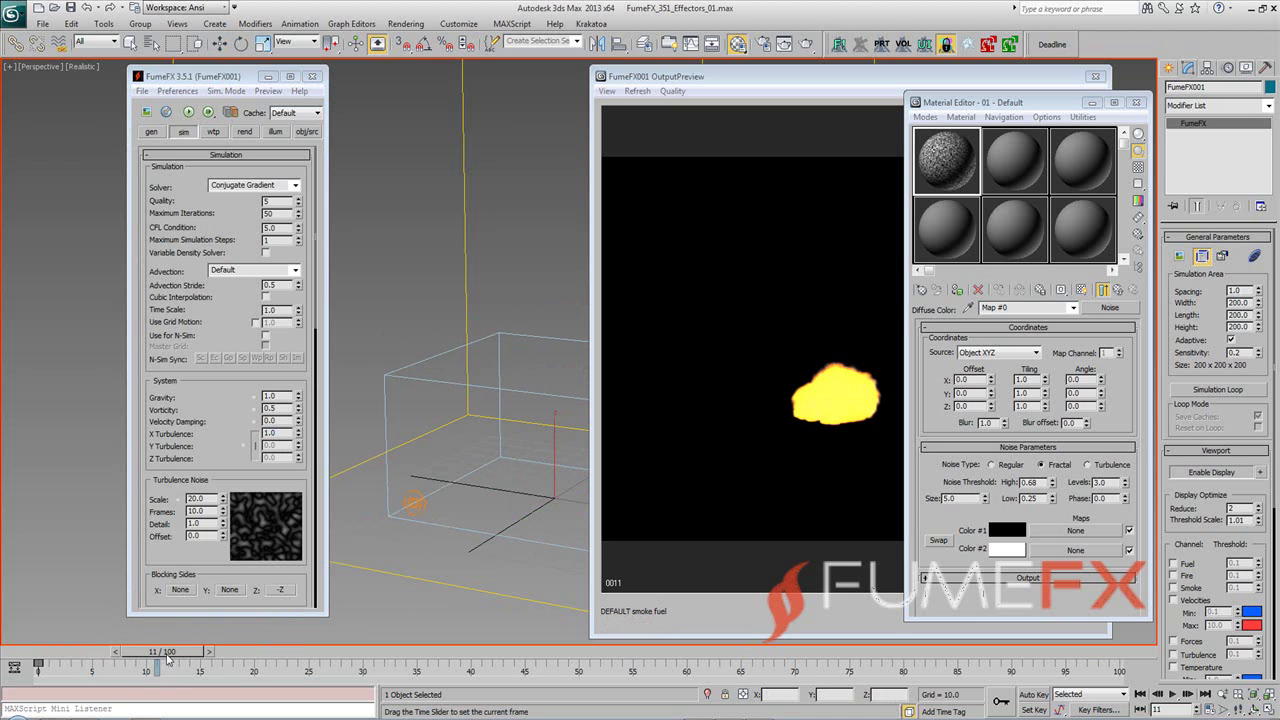
click(1034, 694)
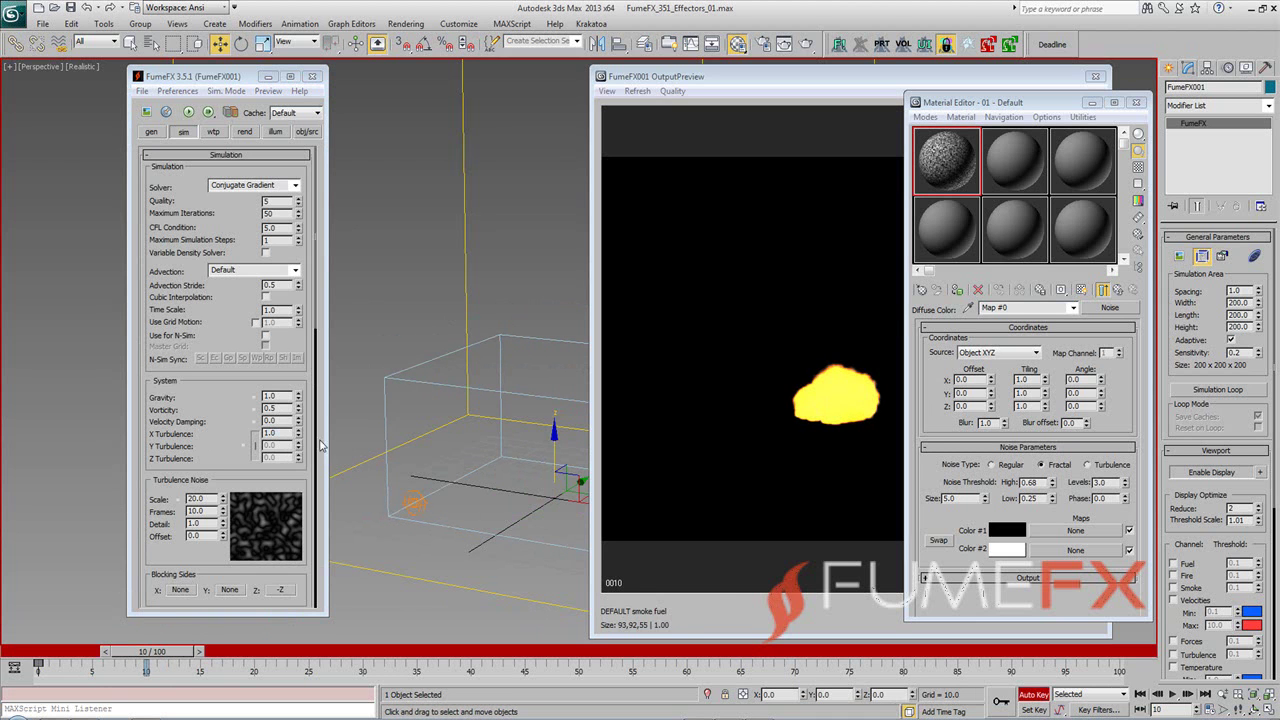
right_click(297, 436)
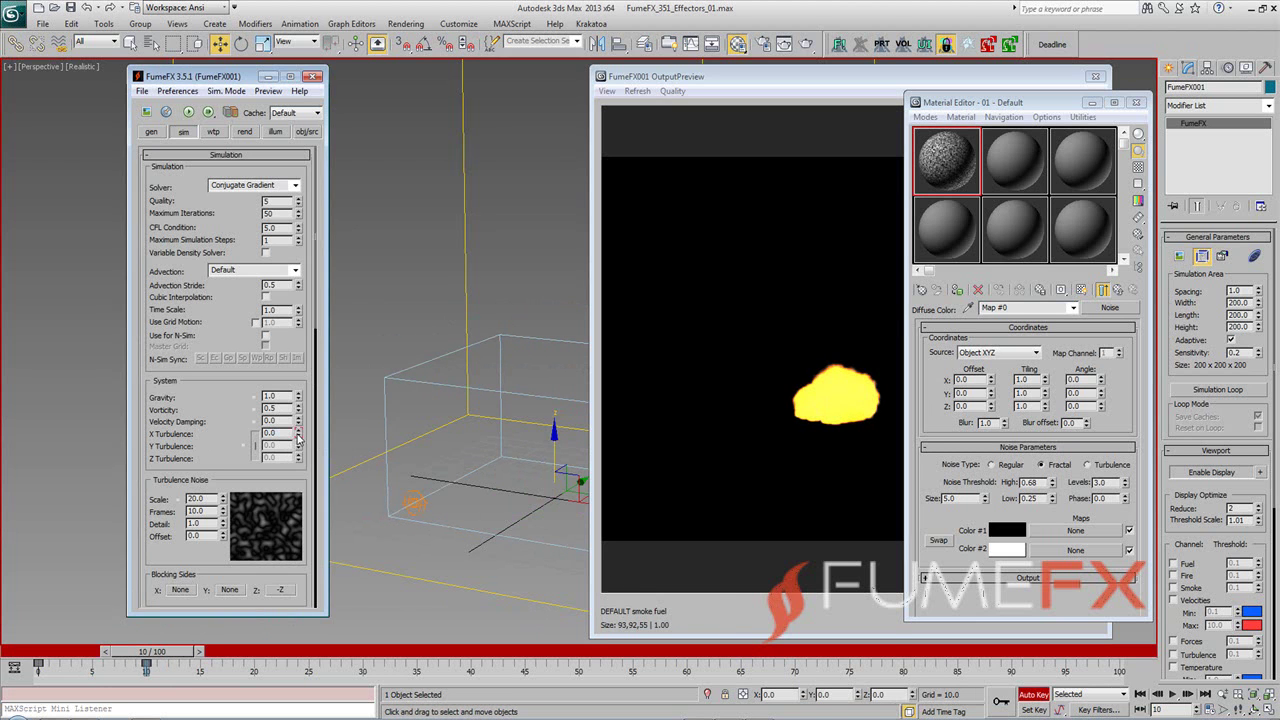
click(1034, 694)
Scrub back toward frame 0 to check the turbulence and reselect the FumeFX grid
drag(168, 651, 104, 651)
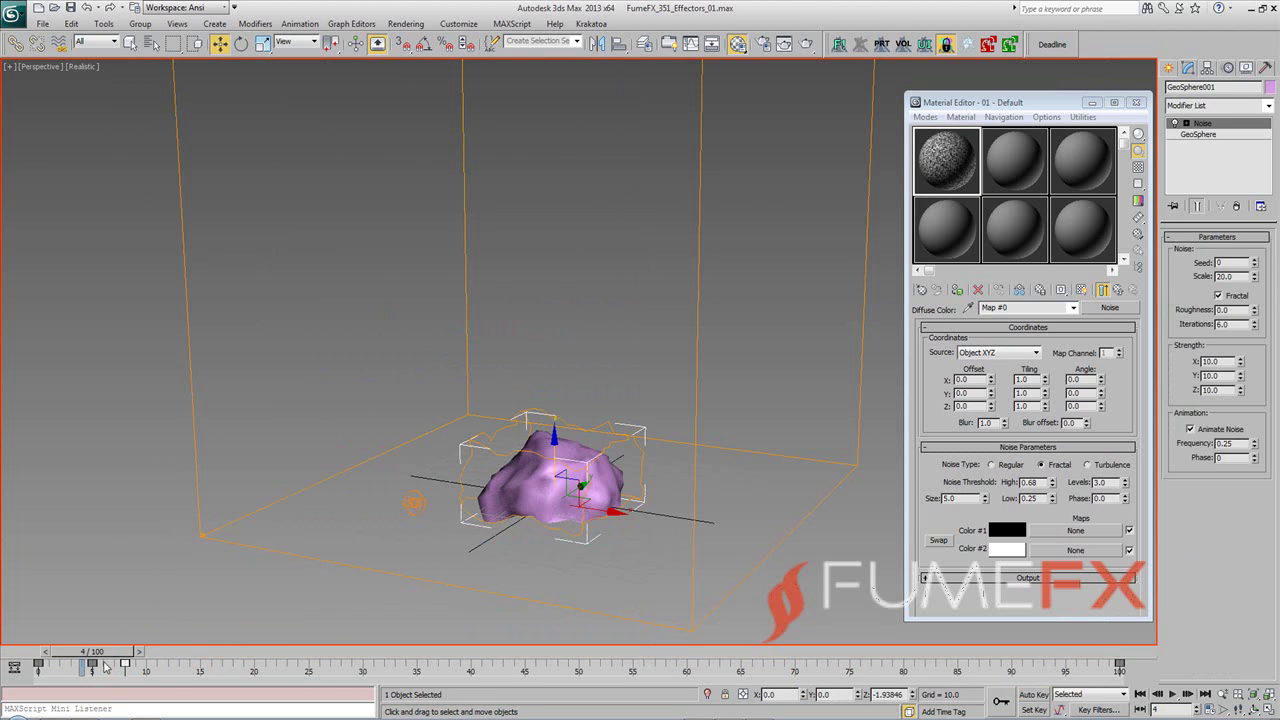
mouse_move(104, 652)
mouse_down()
mouse_move(52, 655)
mouse_move(88, 663)
mouse_up()
key(w)
click(466, 366)
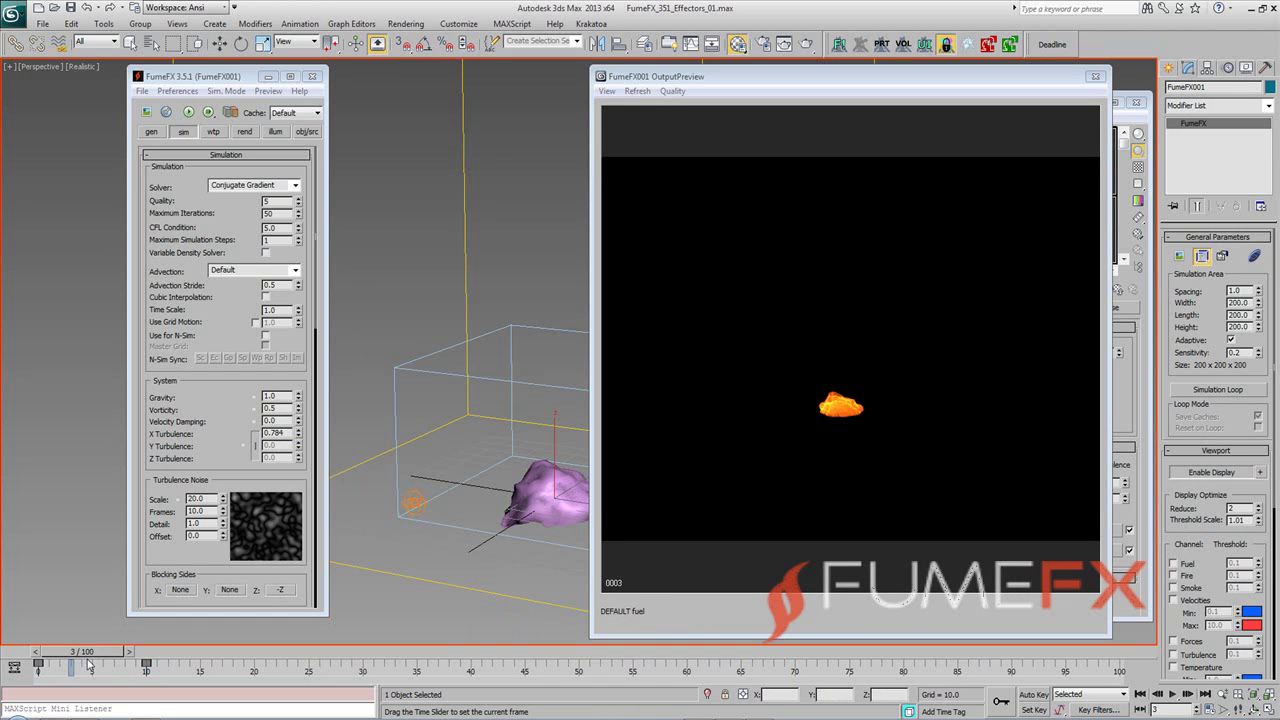
key(w)
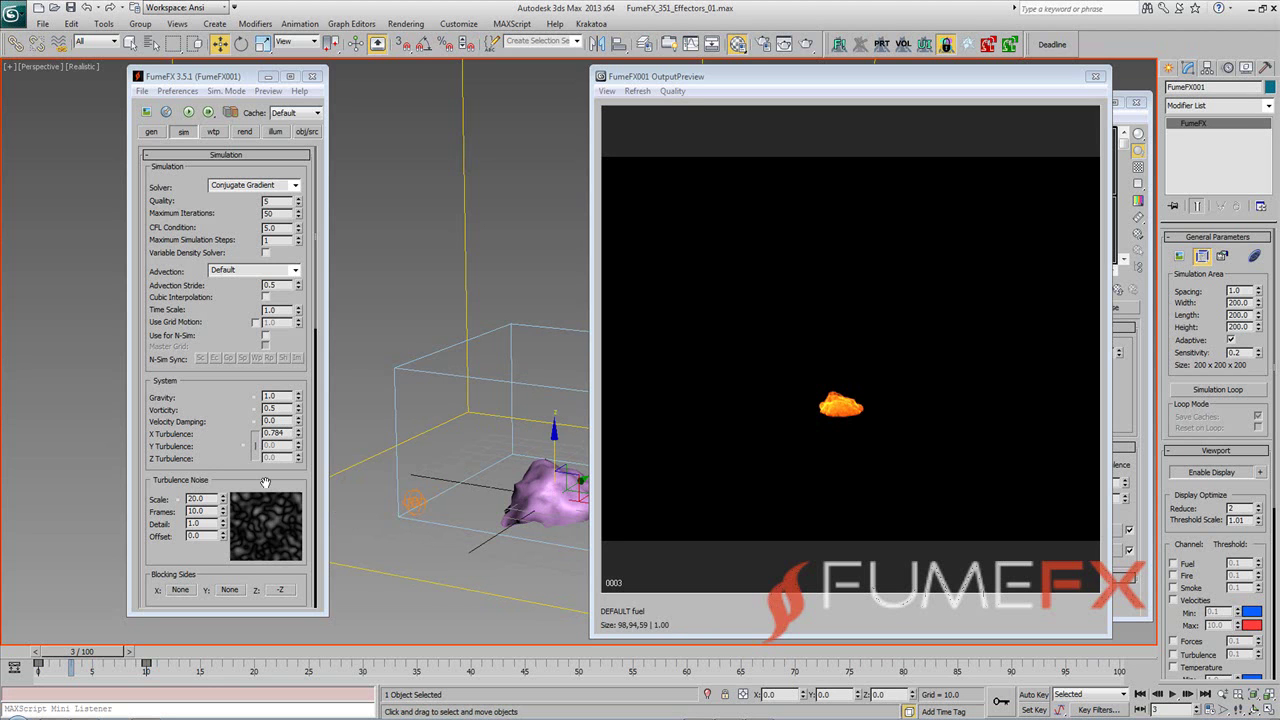
Set the Turbulence Noise Scale to 5
double_click(207, 498)
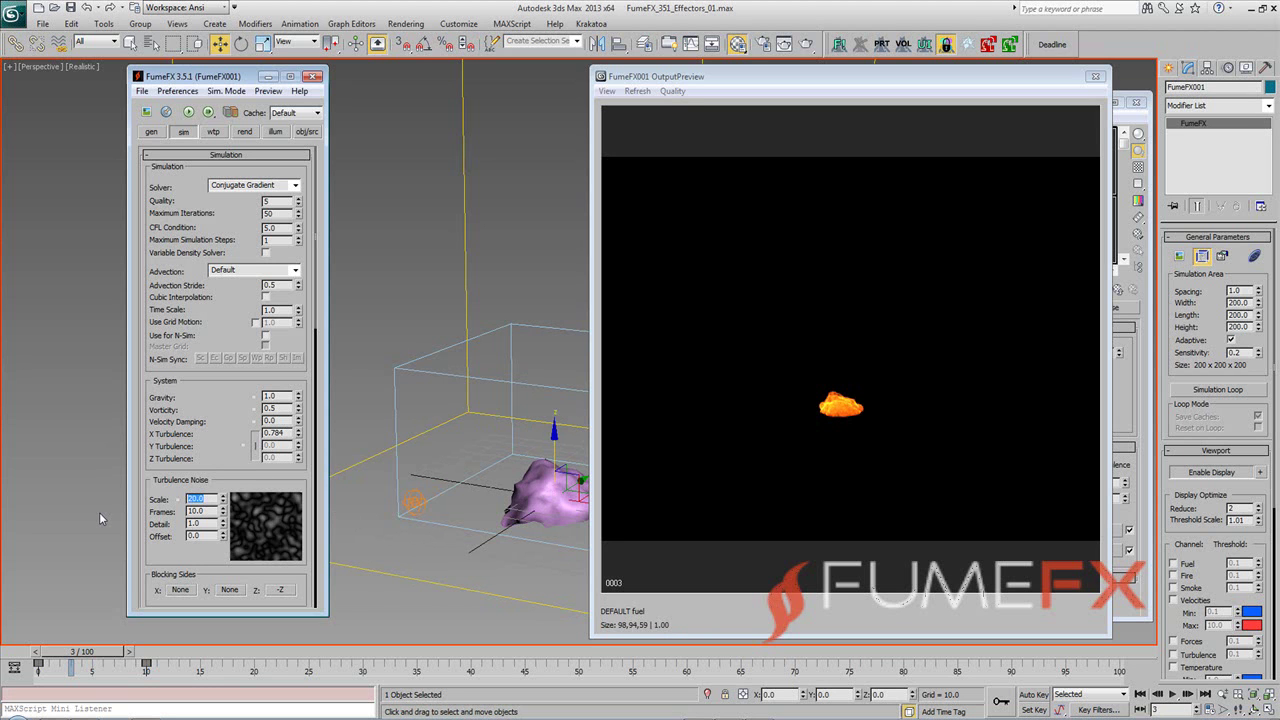
text(5)
key(Tab)
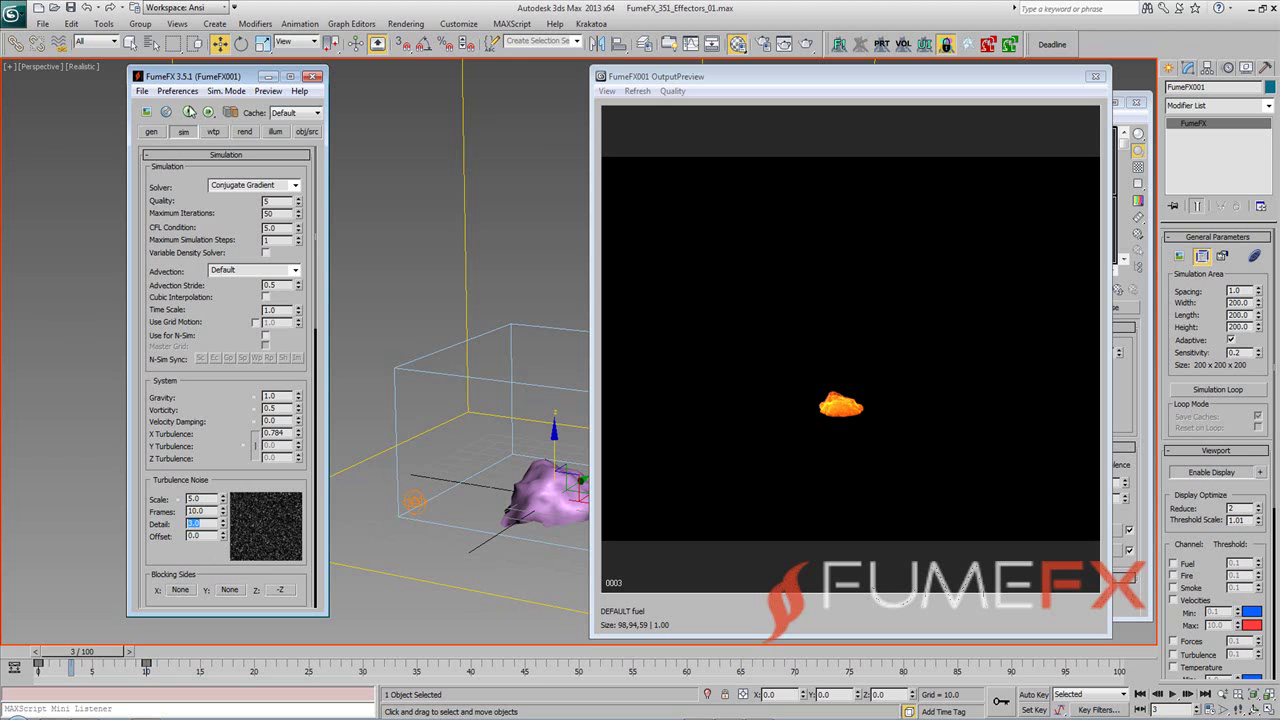
Simulate with the finer turbulence, stop around frame 31, and scrub back through the cache
click(189, 113)
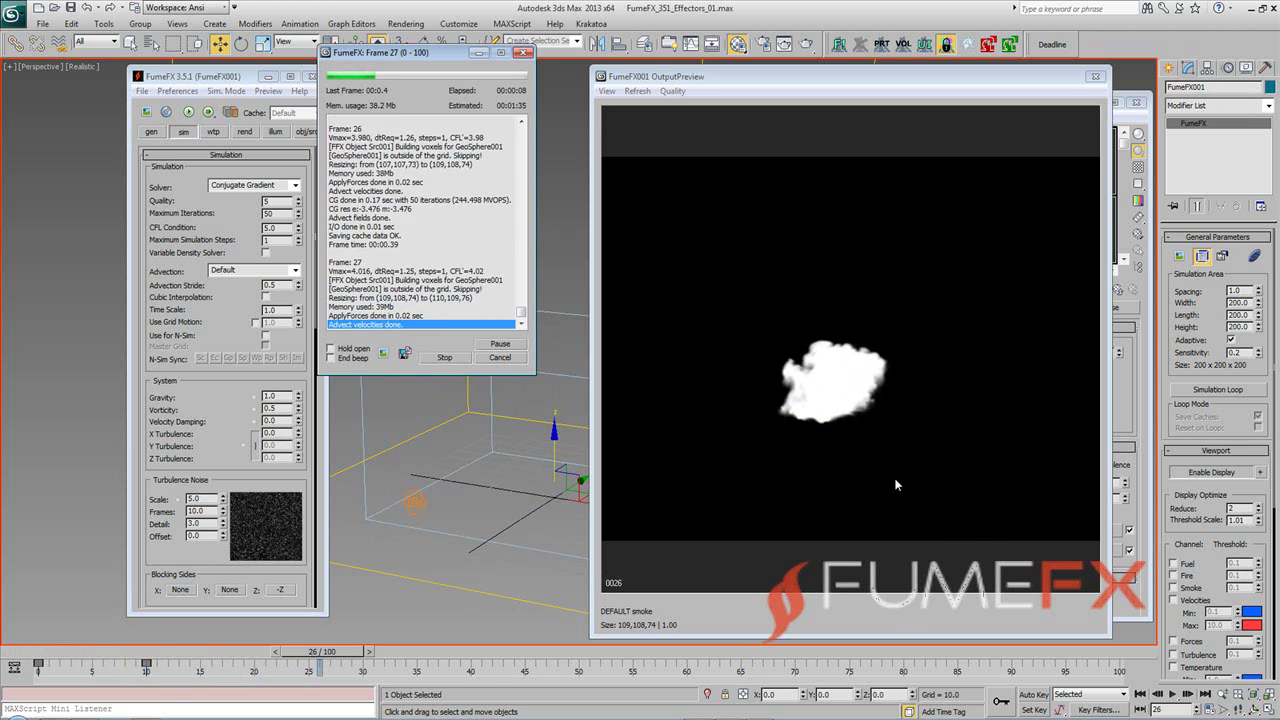
click(452, 358)
drag(378, 651, 136, 652)
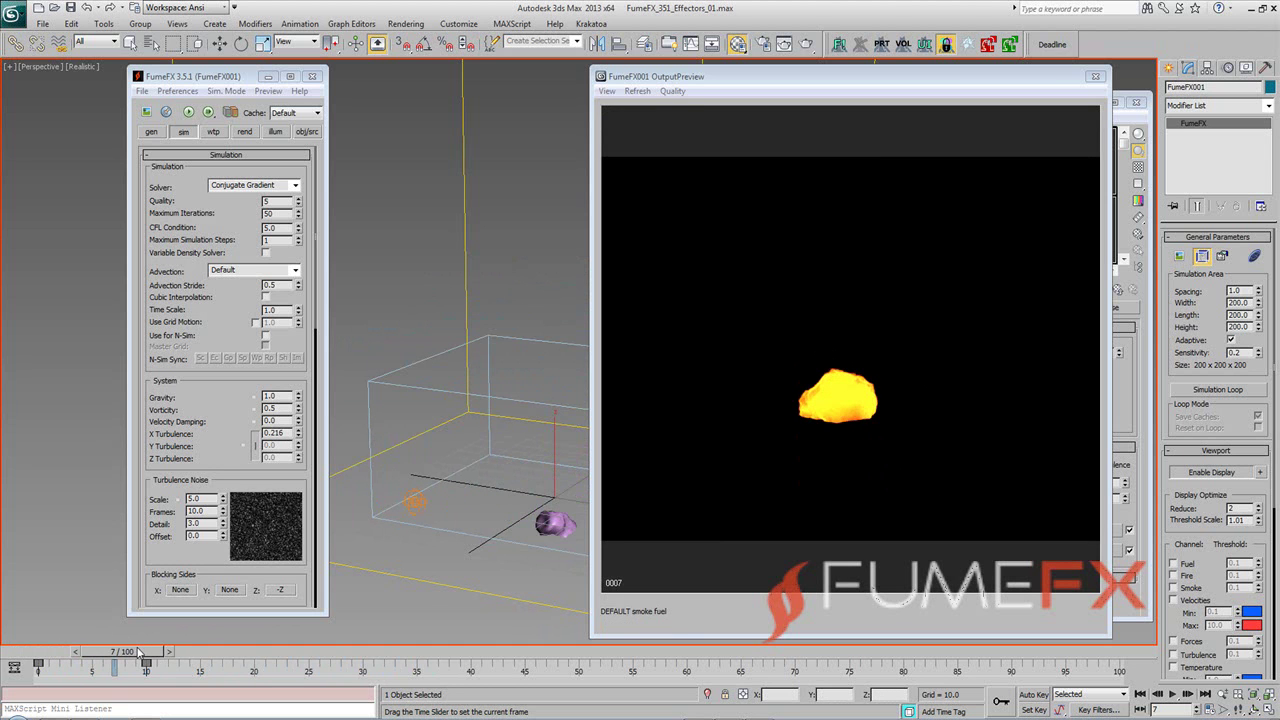
Delete the frame-0 X Turbulence key in Track View and reset the spinner to 0.0
drag(138, 651, 118, 652)
key(w)
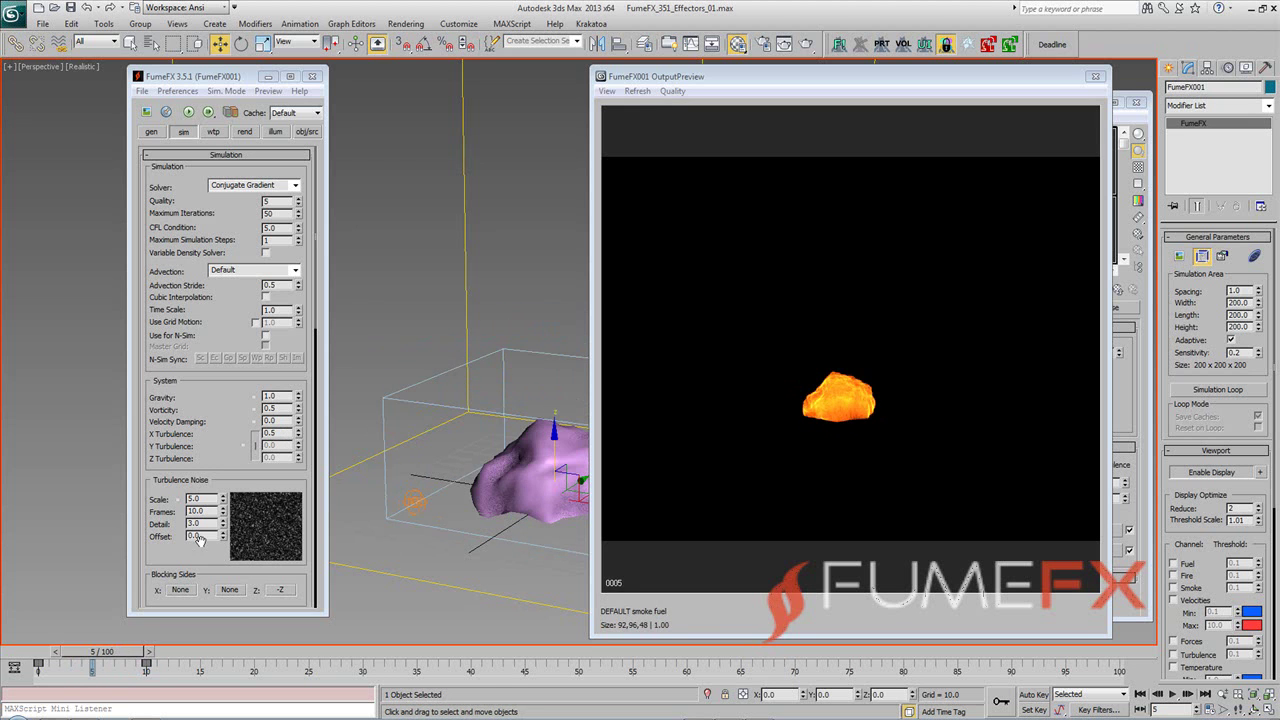
right_click(301, 428)
click(263, 442)
right_click(286, 426)
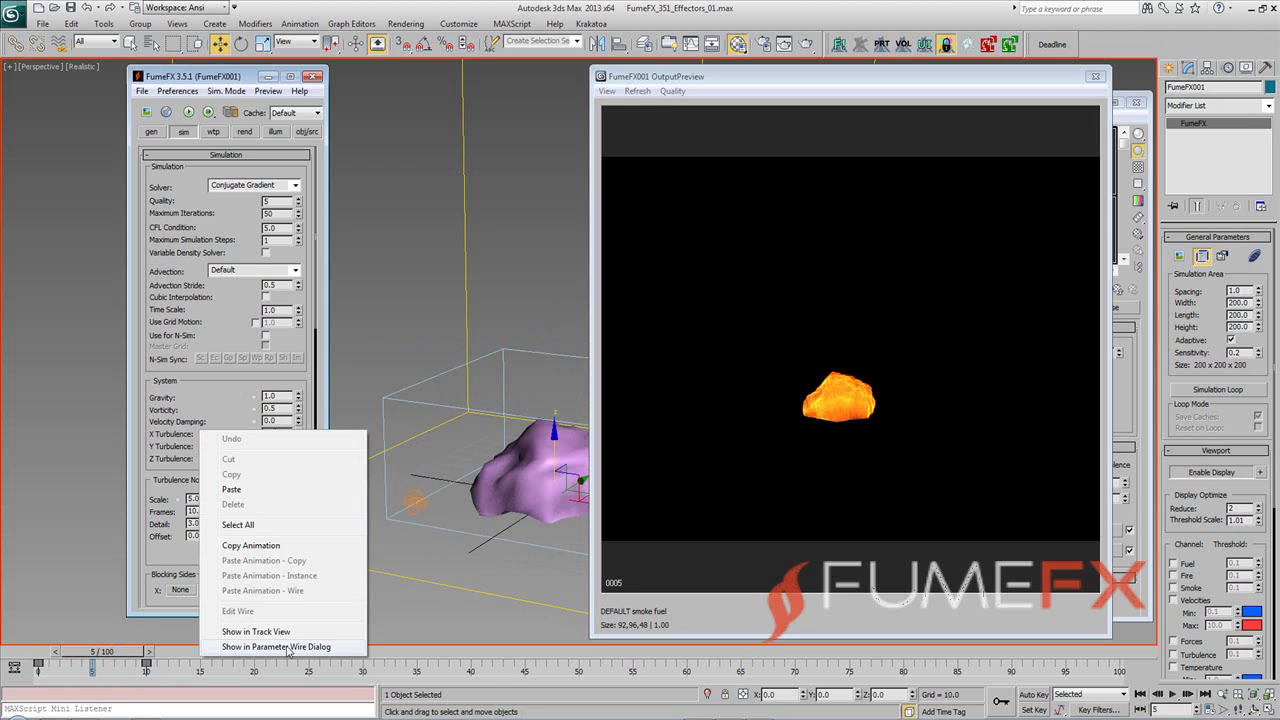
click(255, 632)
click(222, 157)
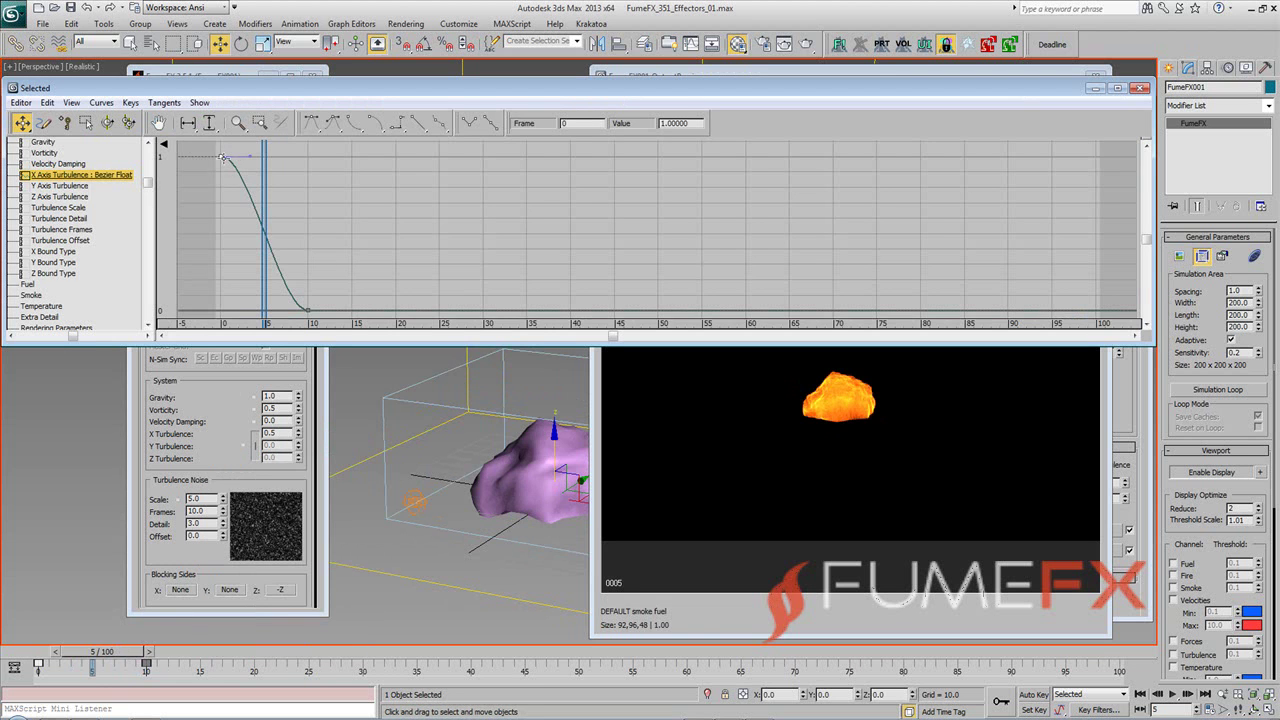
key(Delete)
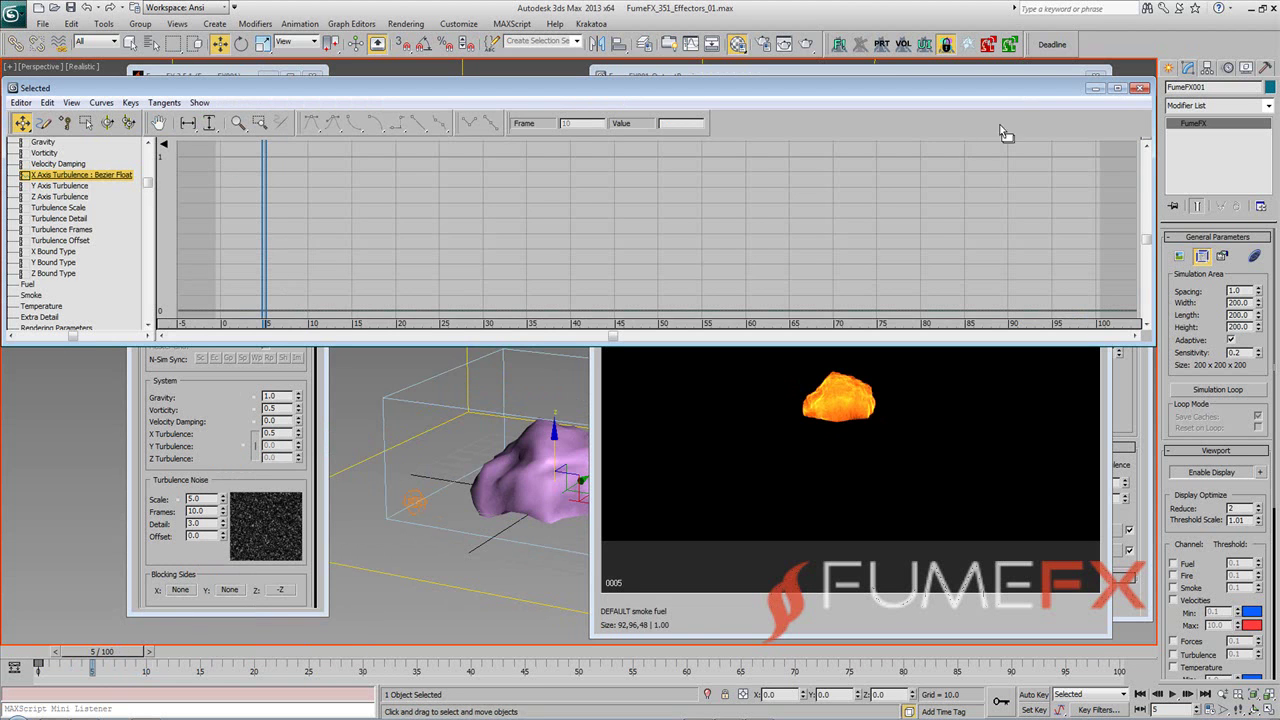
click(1139, 88)
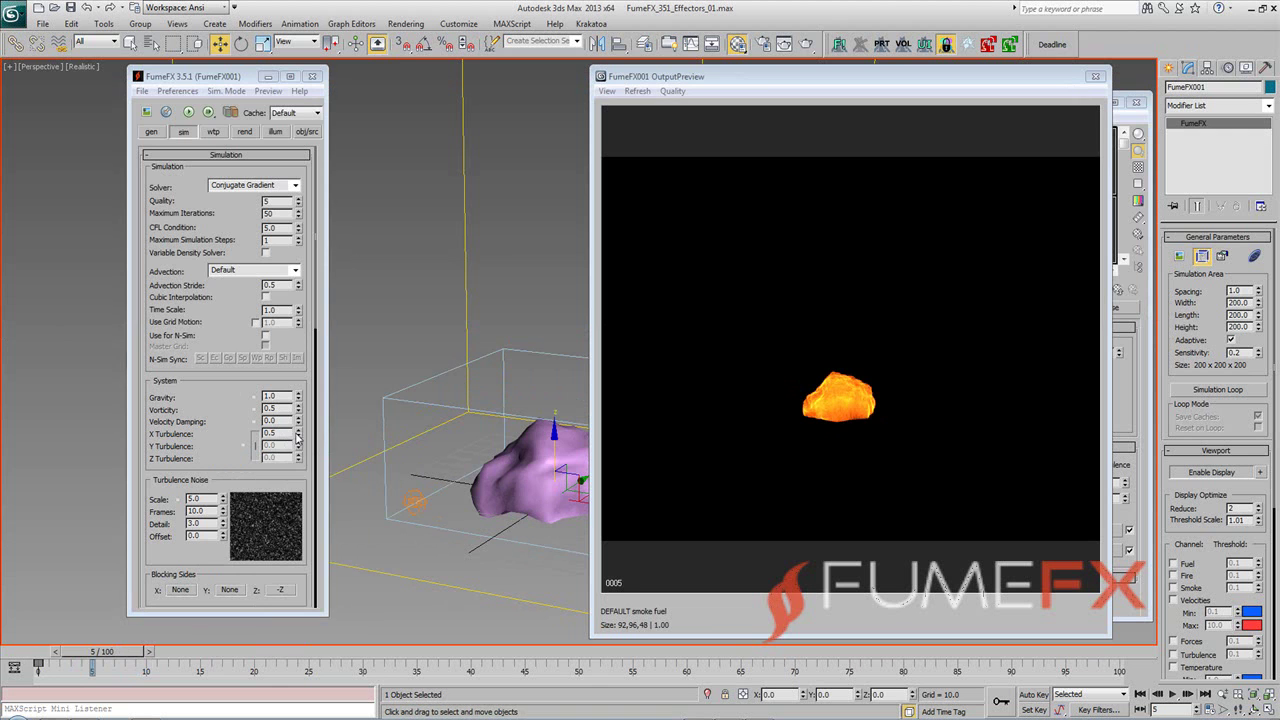
right_click(297, 437)
scroll(203, 423, down, 5)
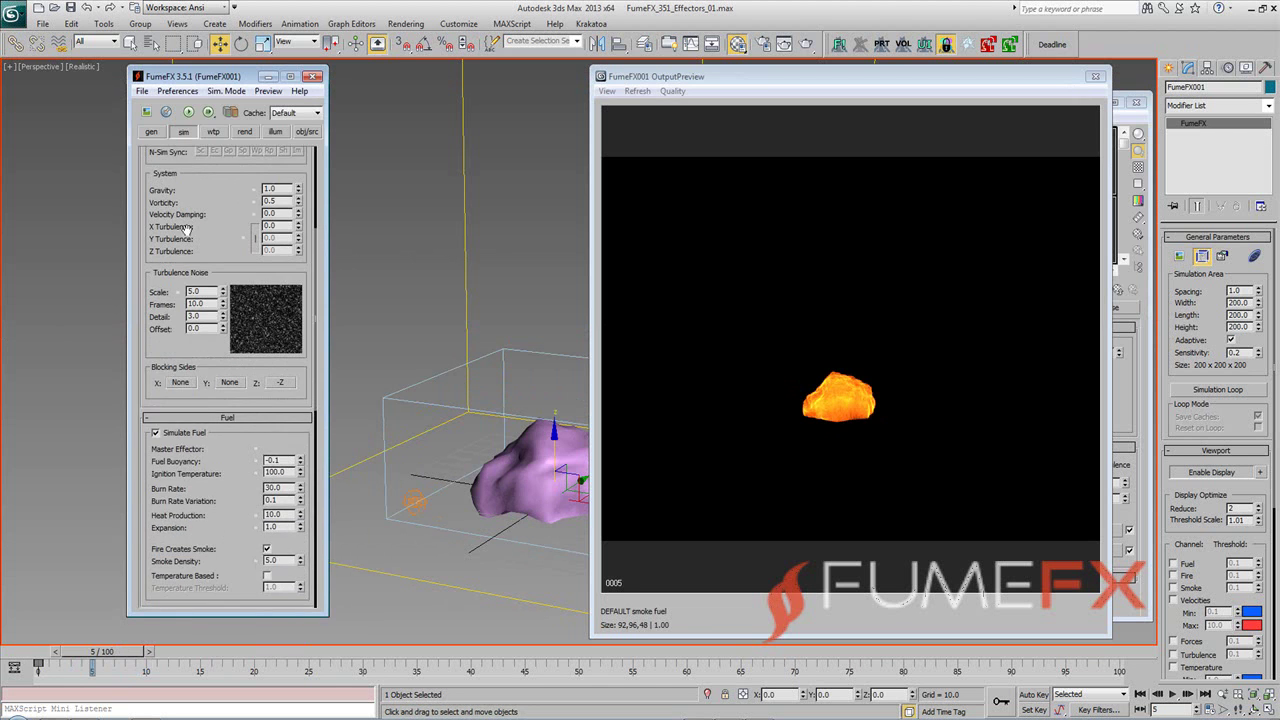
At frame 0, set the fuel Heat Production to 100
key(Home)
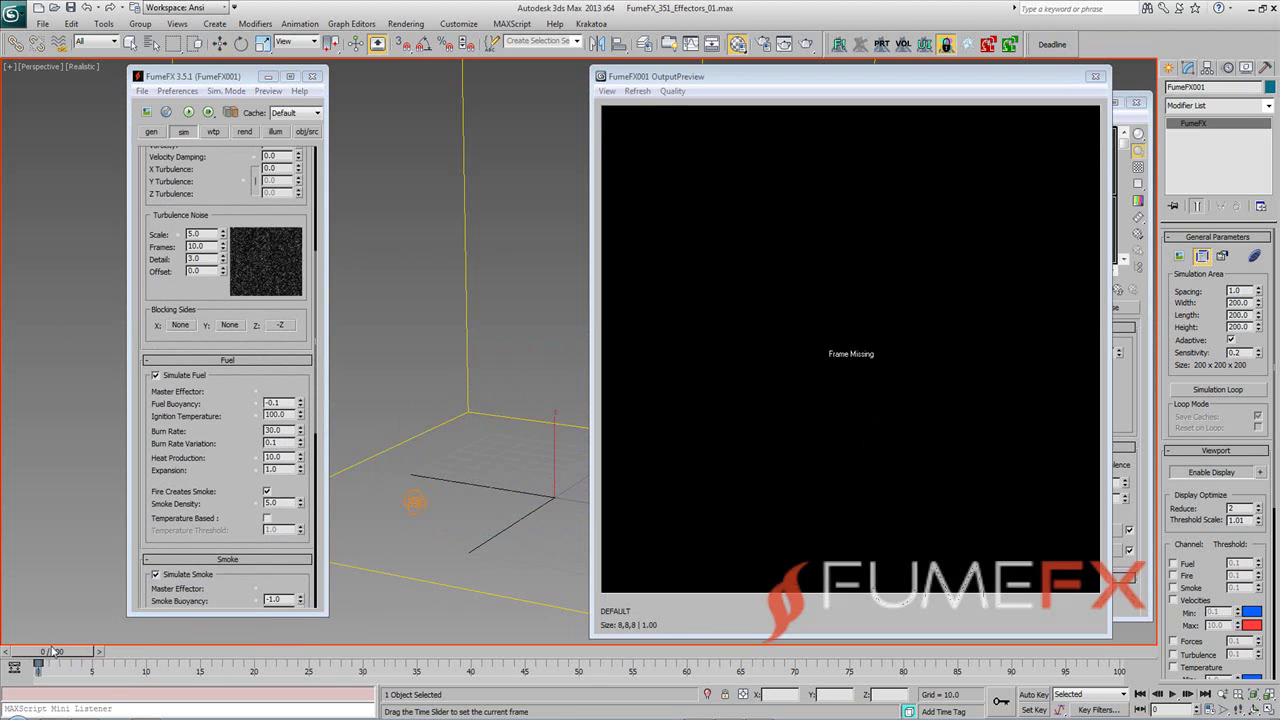
key(n)
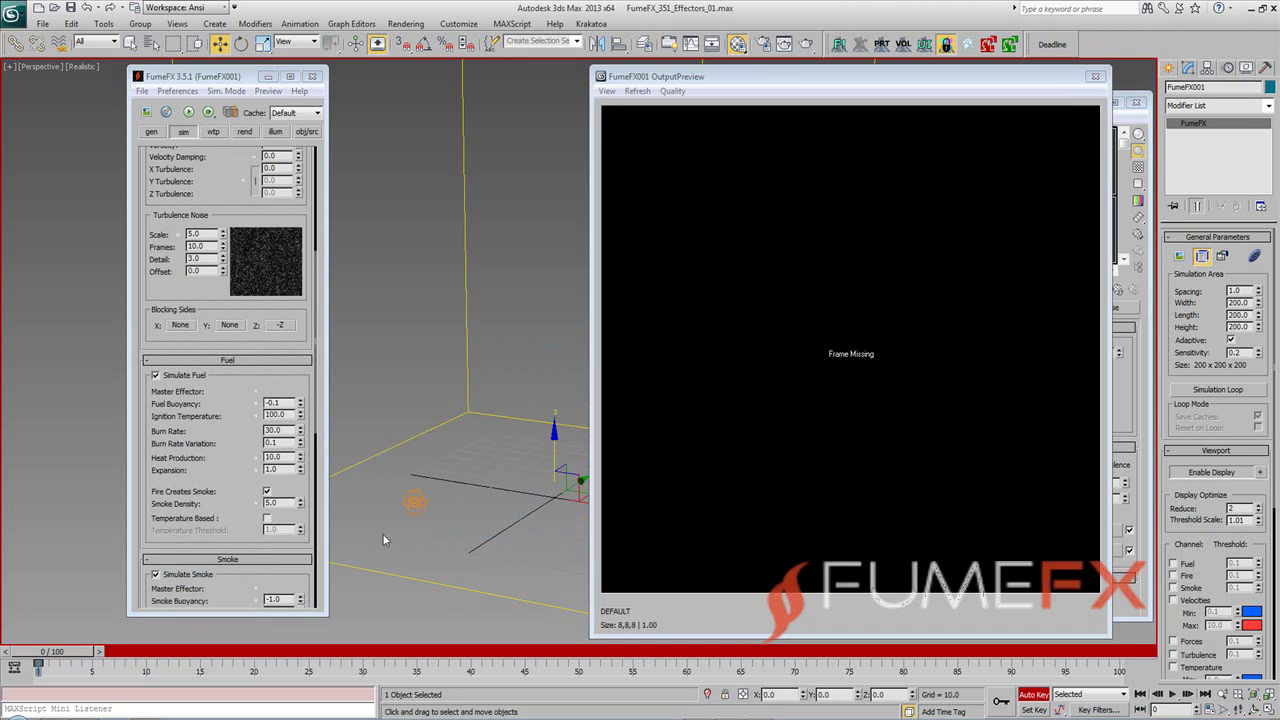
double_click(280, 469)
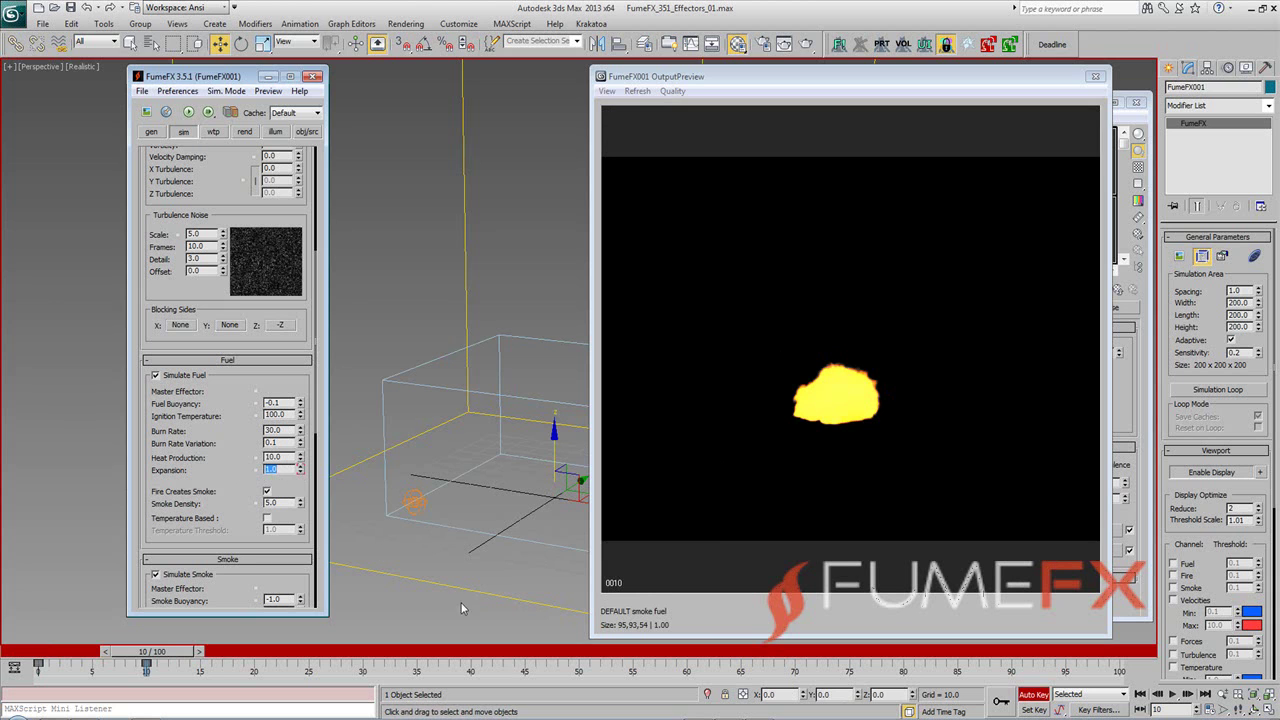
click(1030, 697)
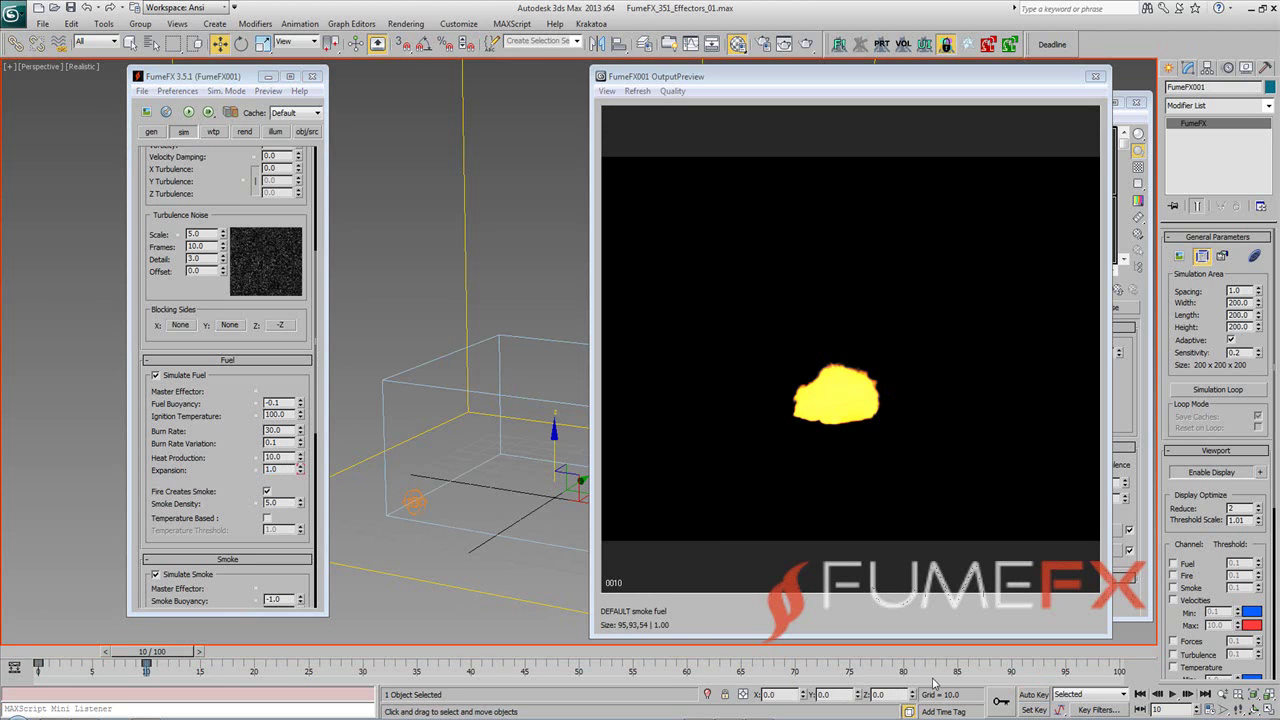
double_click(285, 457)
text(10)
key(Return)
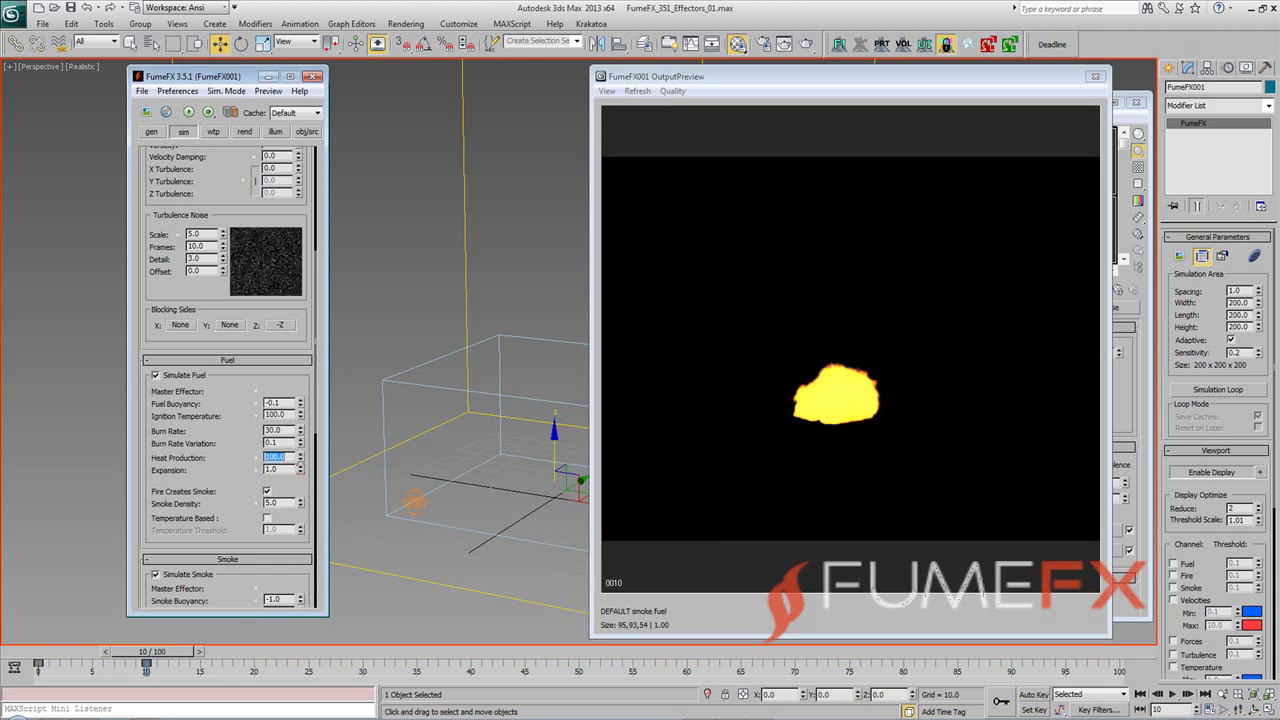
Set the fuel Burn Rate to 50 and advance the preview to frame 18
drag(180, 207, 184, 345)
scroll(184, 420, down, 2)
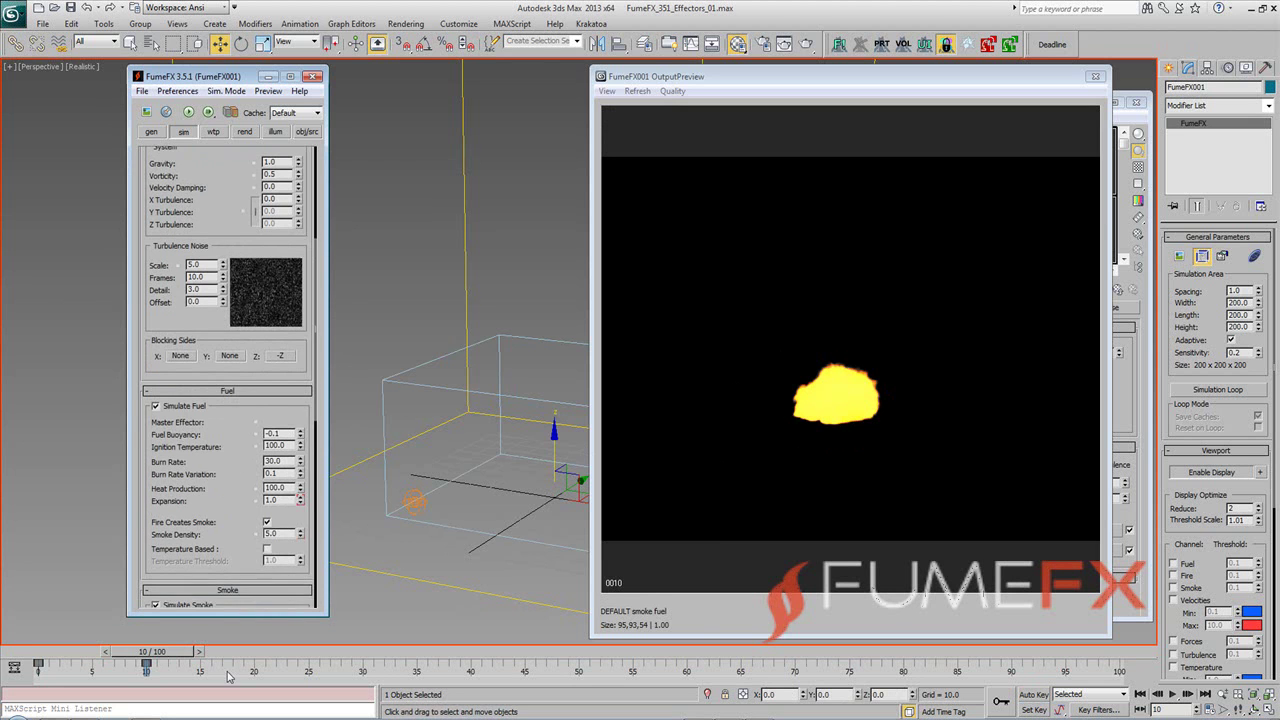
scroll(220, 474, down, 3)
double_click(276, 472)
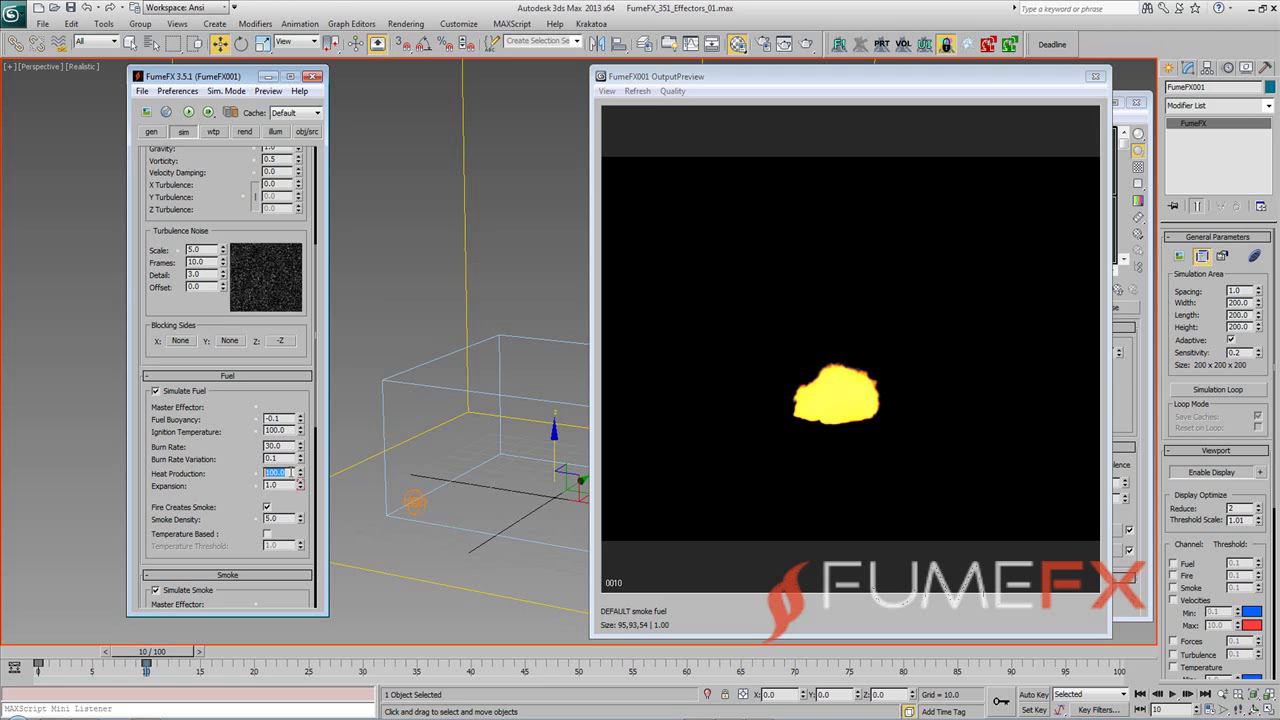
double_click(273, 446)
text(50)
drag(150, 665, 252, 665)
Turn off Smoke in the rendering parameters and scrub the timeline back to frame 0
key(w)
click(305, 131)
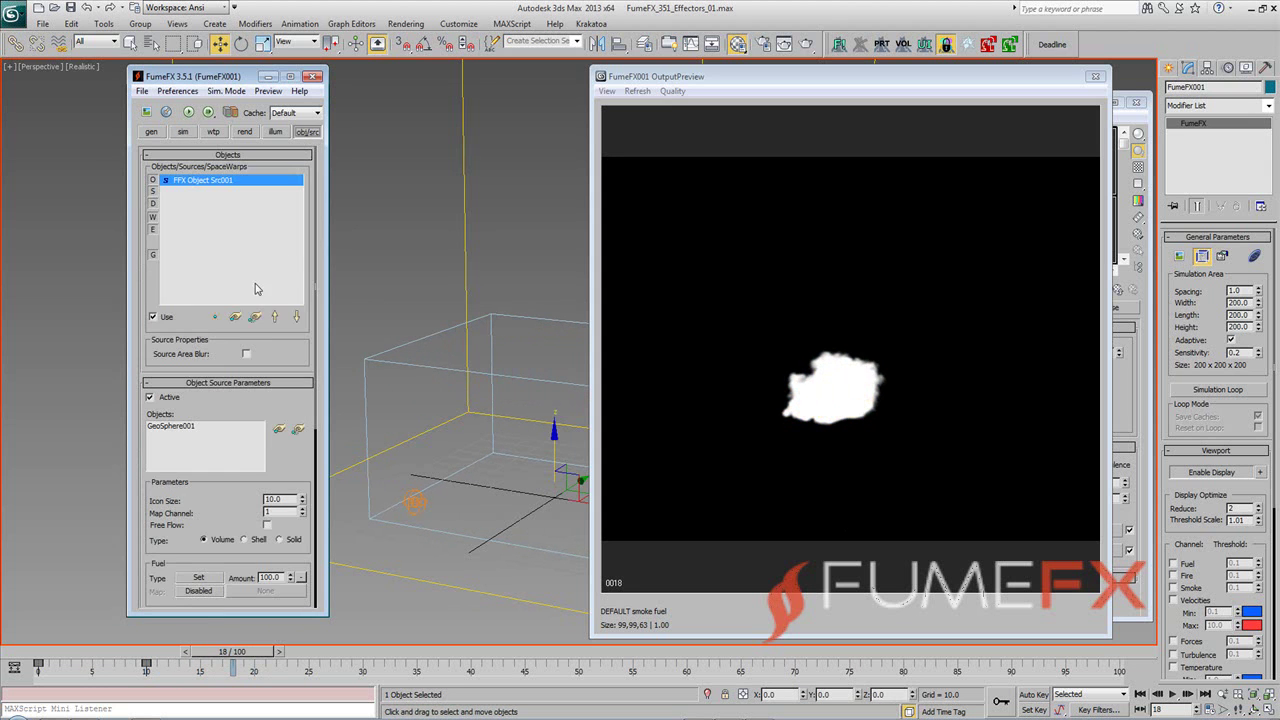
click(245, 131)
click(155, 592)
drag(278, 655, 283, 692)
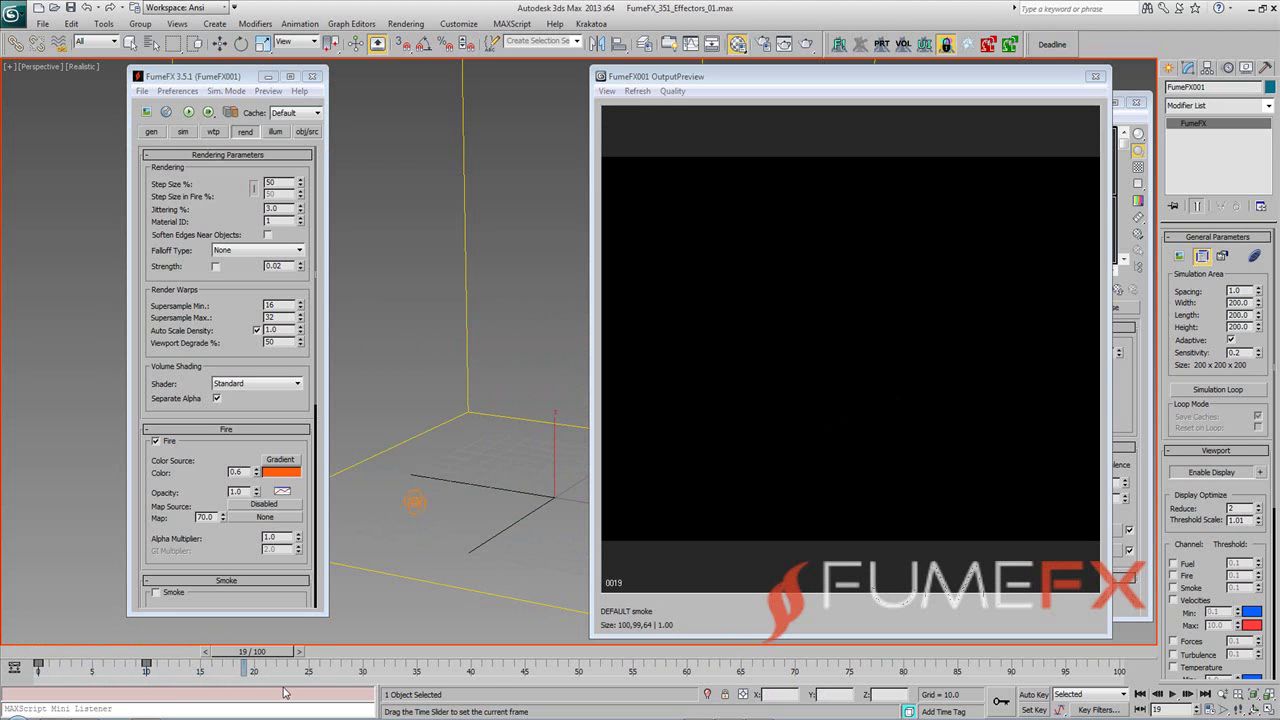
drag(283, 692, 68, 670)
Return to the obj/src list and close the Output Preview and Material Editor windows
key(w)
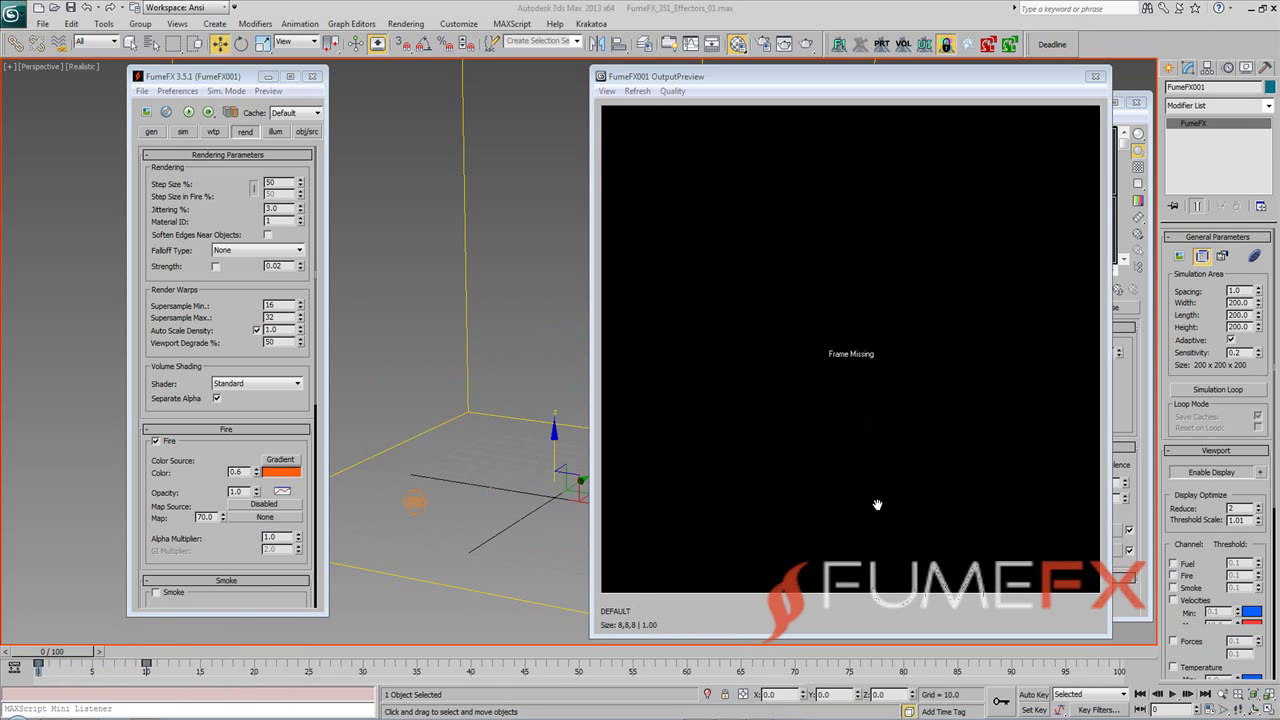
click(307, 132)
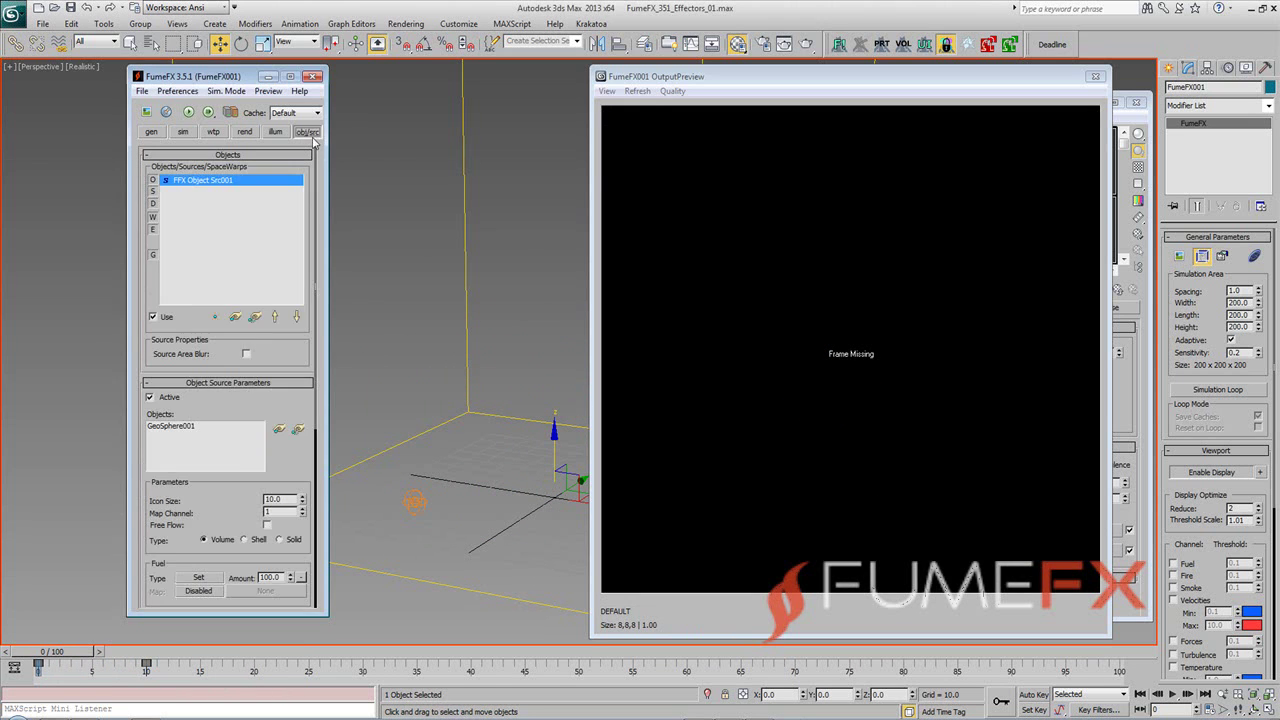
click(1095, 76)
click(1136, 102)
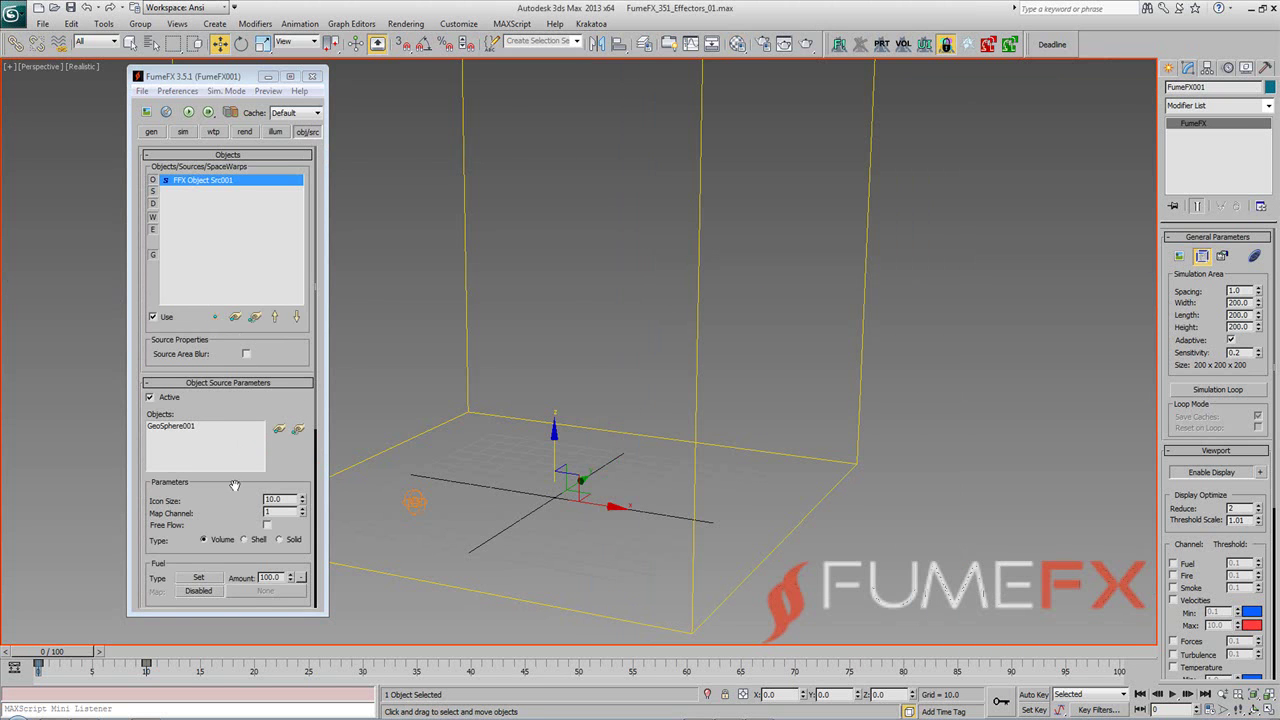
Add a new effector named FFX Effector_Turbulence to the FumeFX objects list
click(217, 317)
click(254, 414)
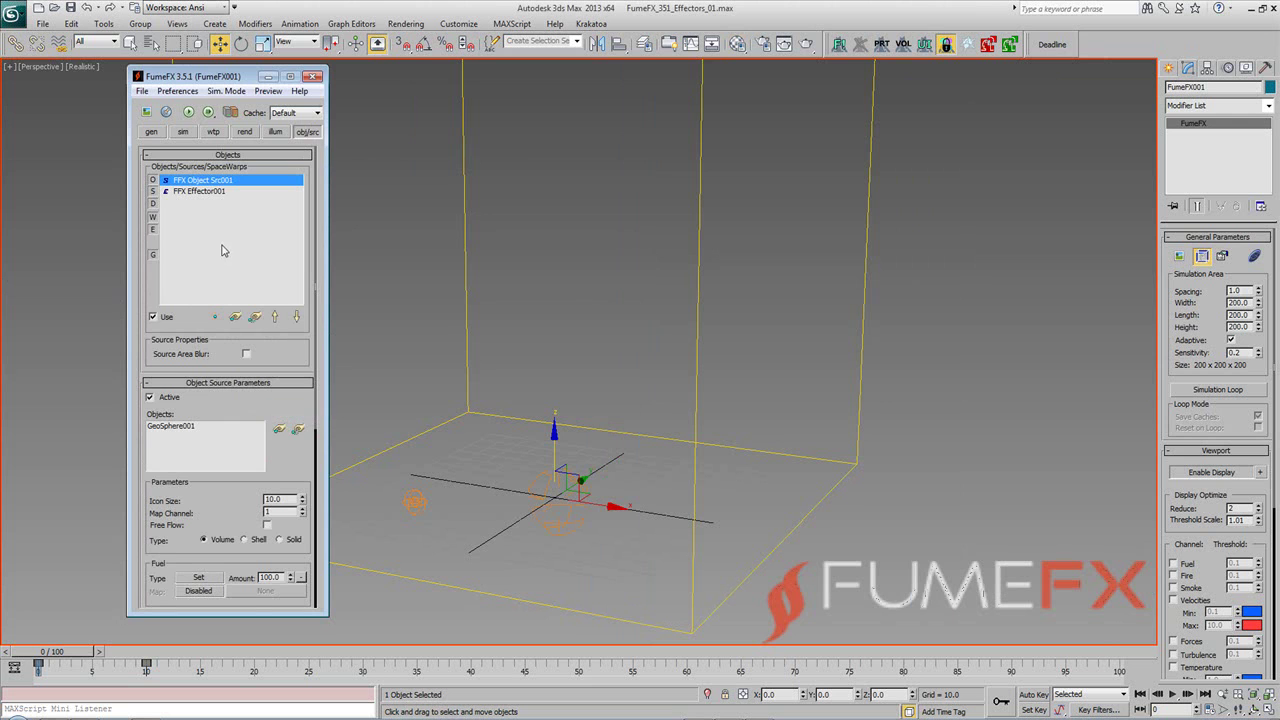
click(556, 521)
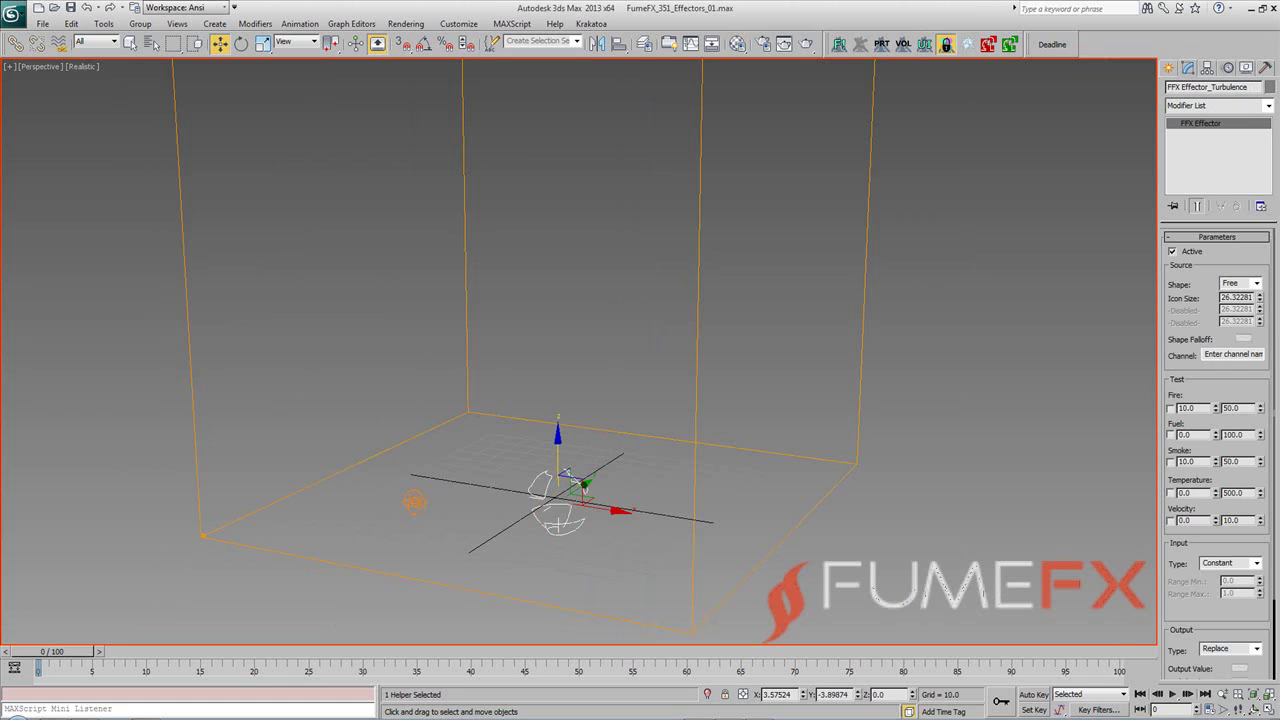
Set the turbulence effector's channel name to Turb
click(823, 504)
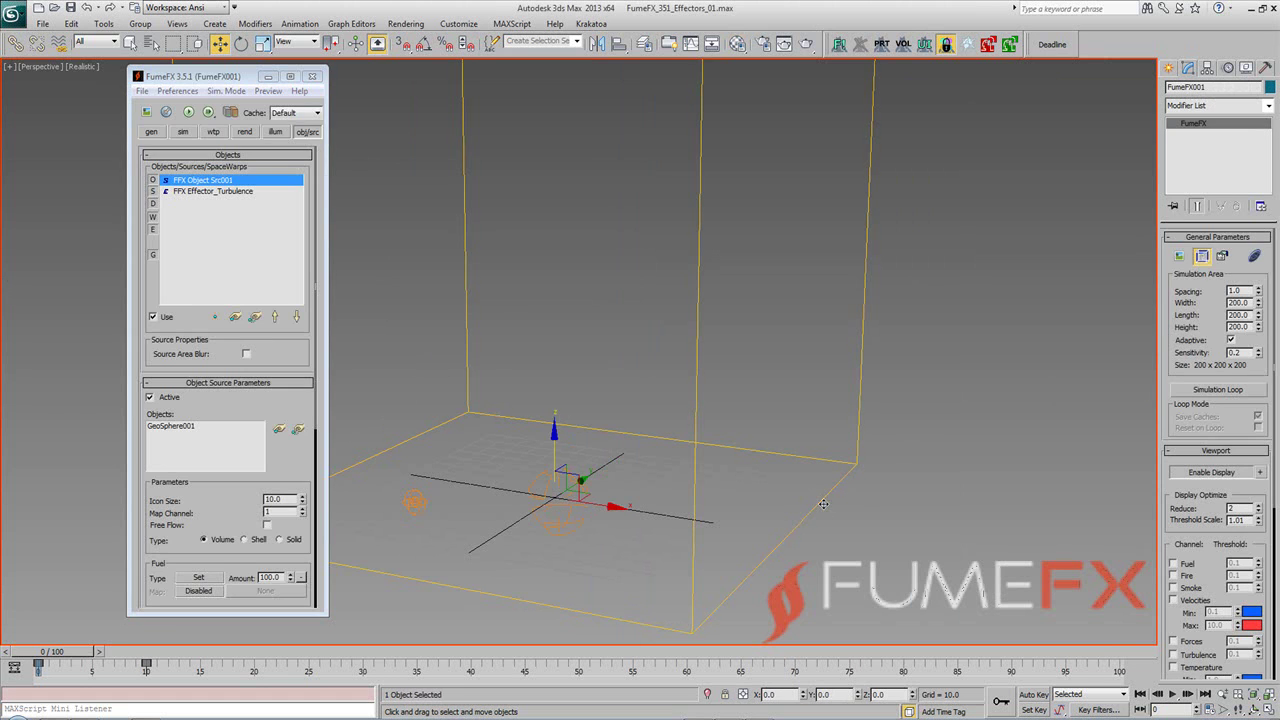
click(258, 191)
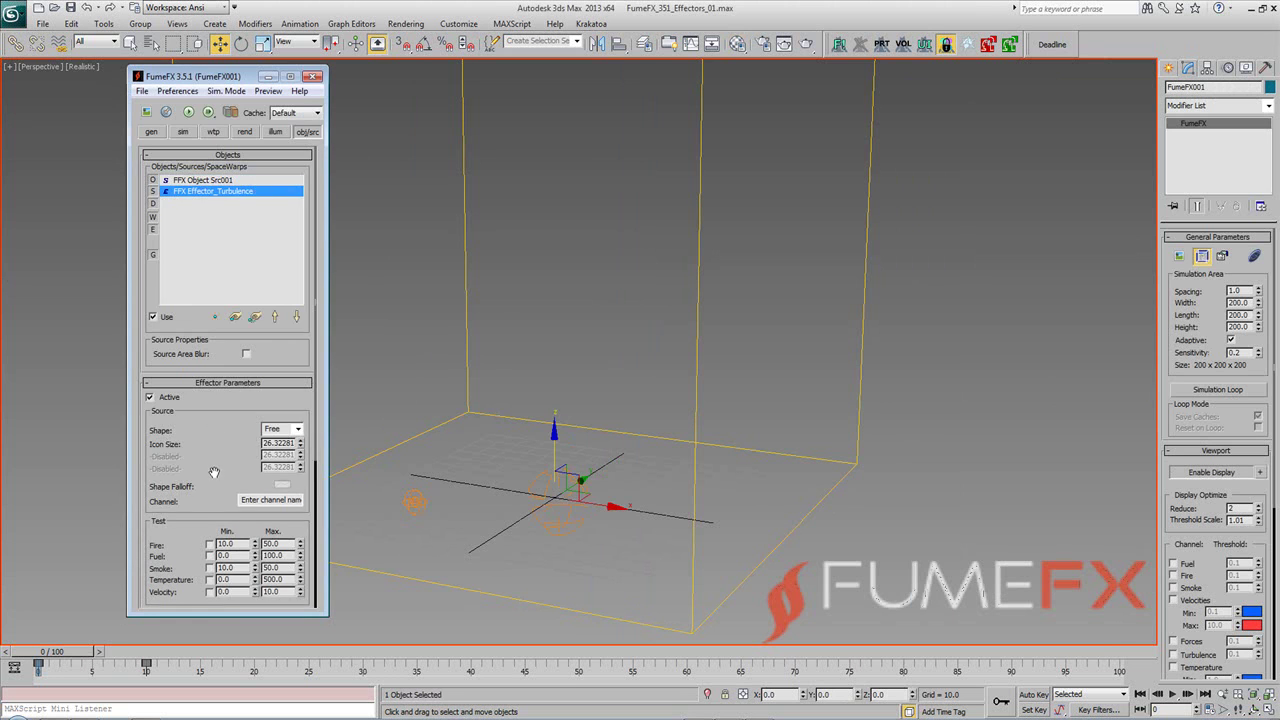
scroll(254, 480, down, 1)
click(254, 480)
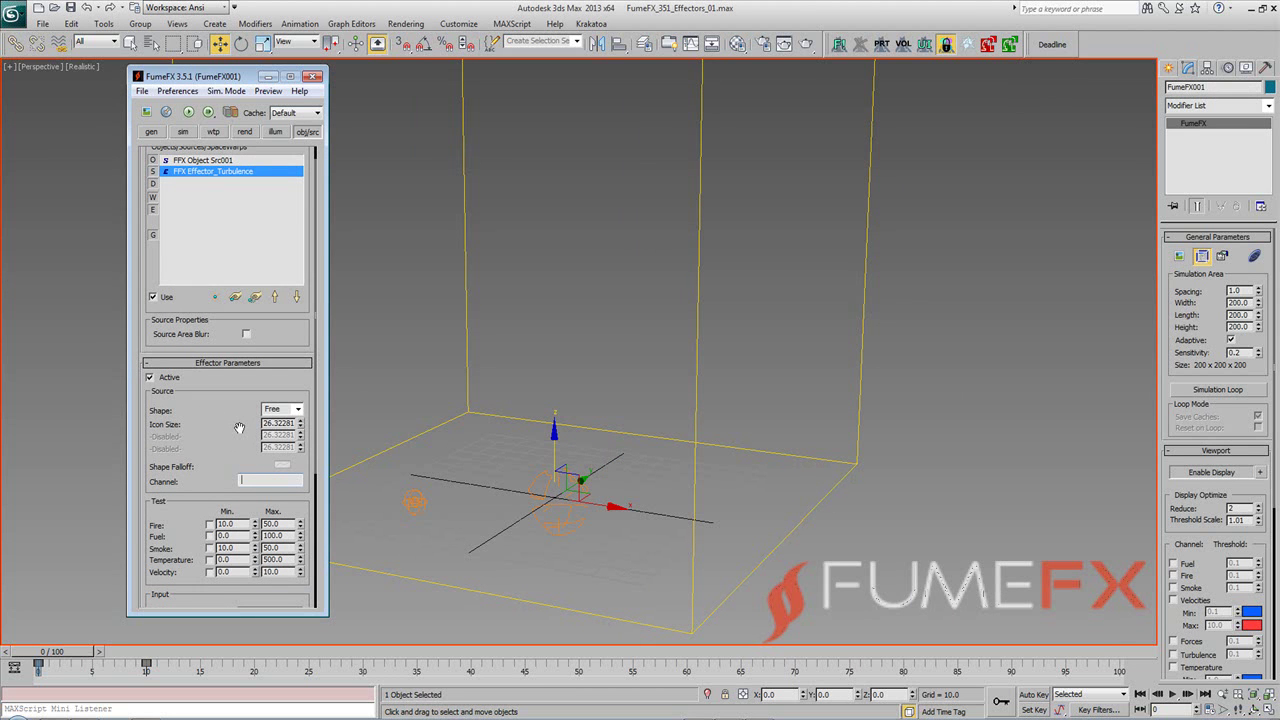
text(Turb)
key(Return)
Scrub the timeline forward to preview, then step back to frame 3
drag(224, 410, 222, 358)
drag(67, 660, 106, 667)
key(w)
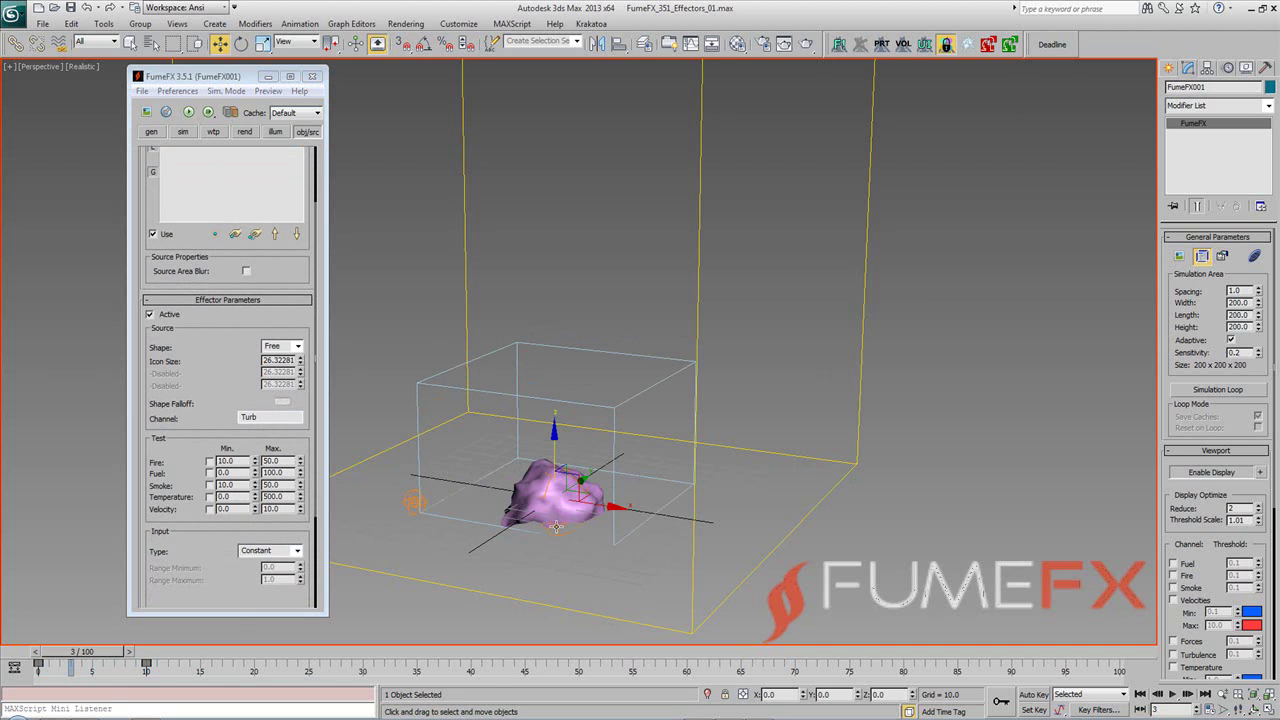
Make the effector test the Fuel channel and display fuel in the viewport
click(209, 473)
alt+middle_drag(562, 443, 524, 487)
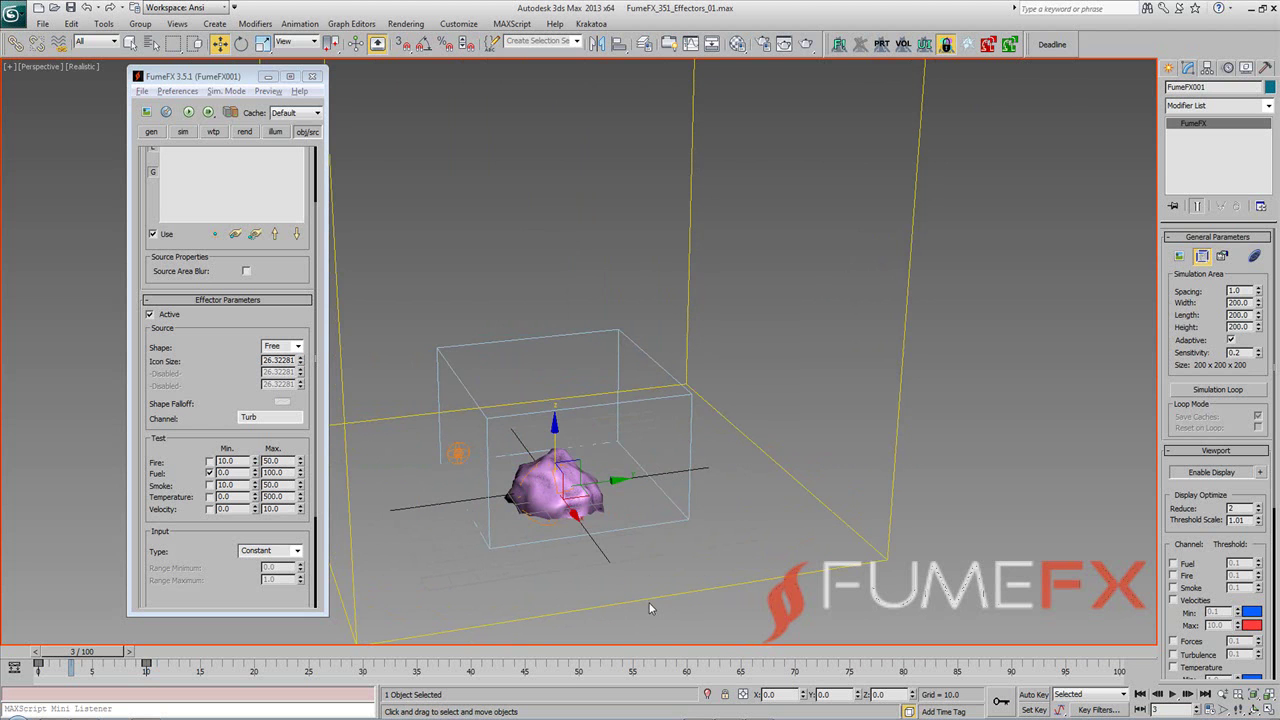
click(1174, 563)
Turn on slice display, shift the slice through the volume, and set reduce factor 2
scroll(711, 529, up, 5)
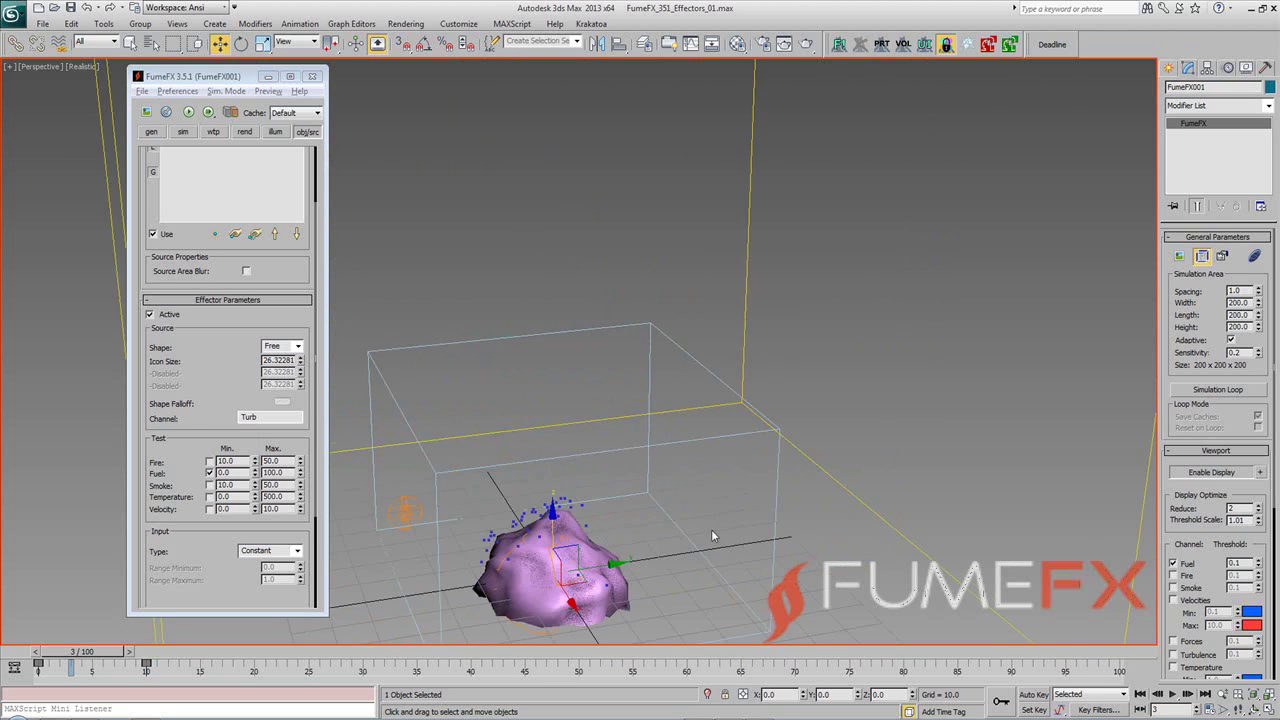
scroll(1200, 640, down, 3)
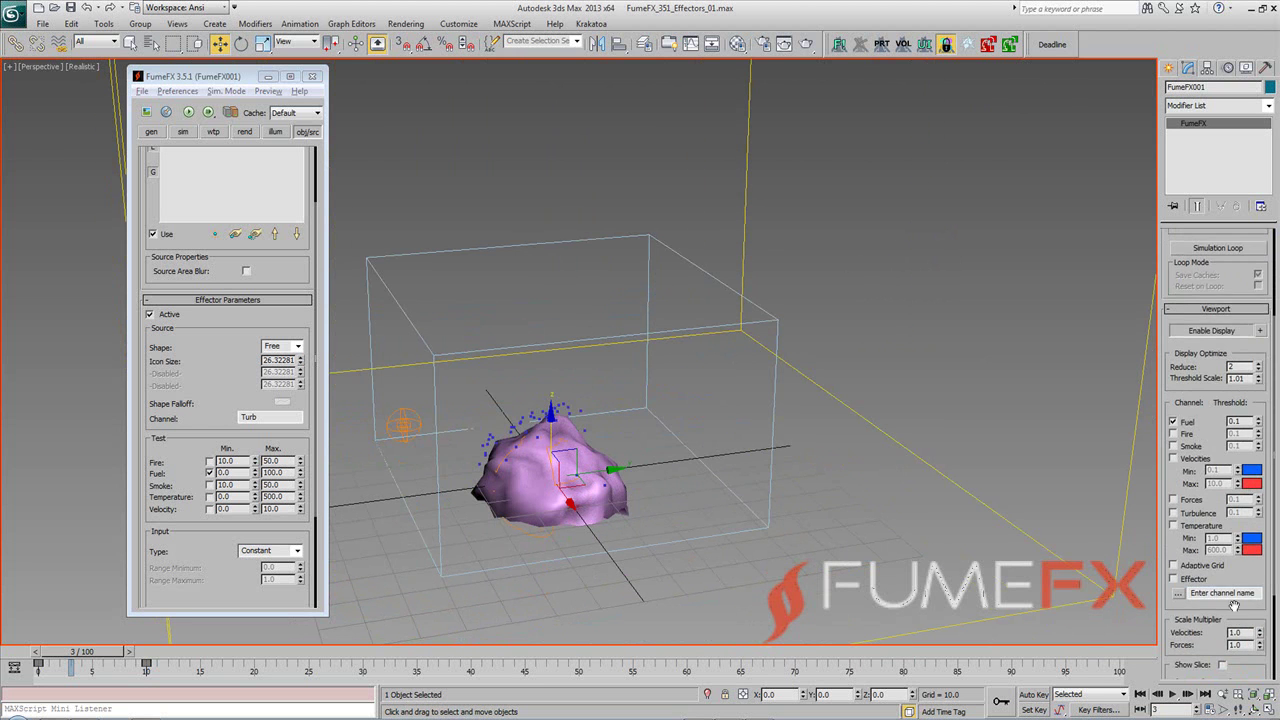
scroll(1199, 656, down, 2)
click(1222, 572)
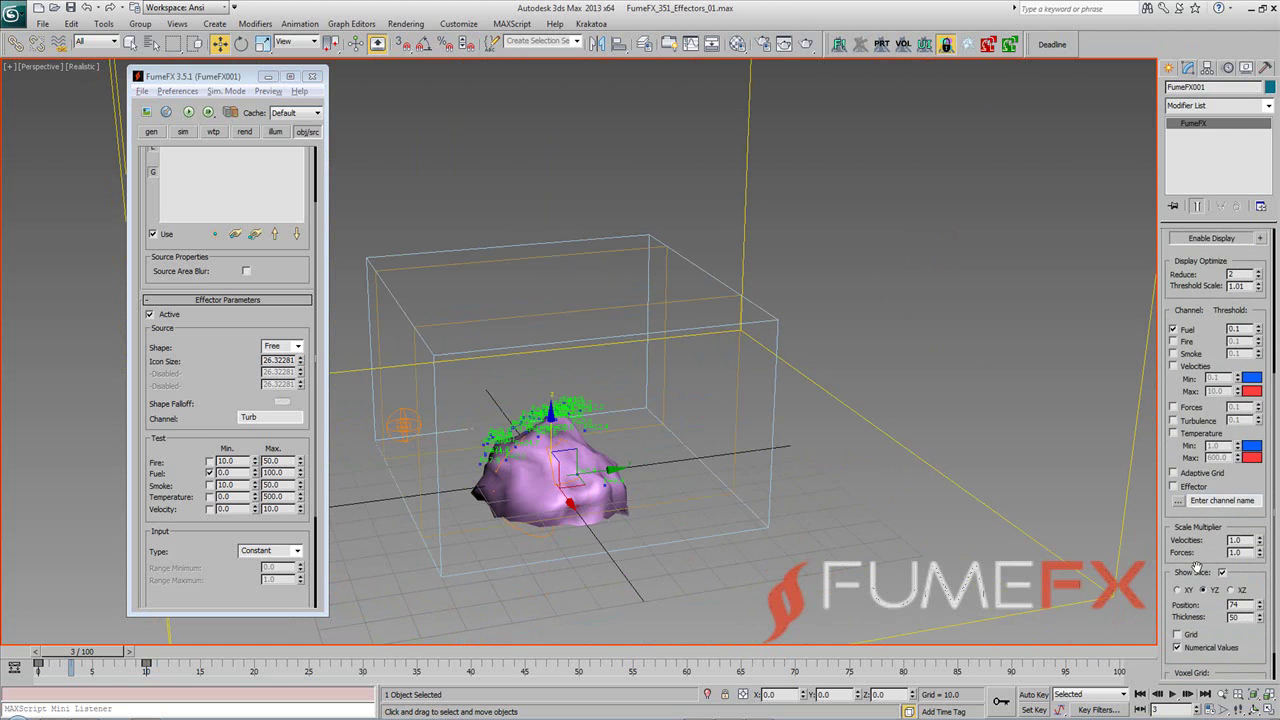
scroll(1222, 572, down, 1)
alt+middle_drag(966, 502, 907, 468)
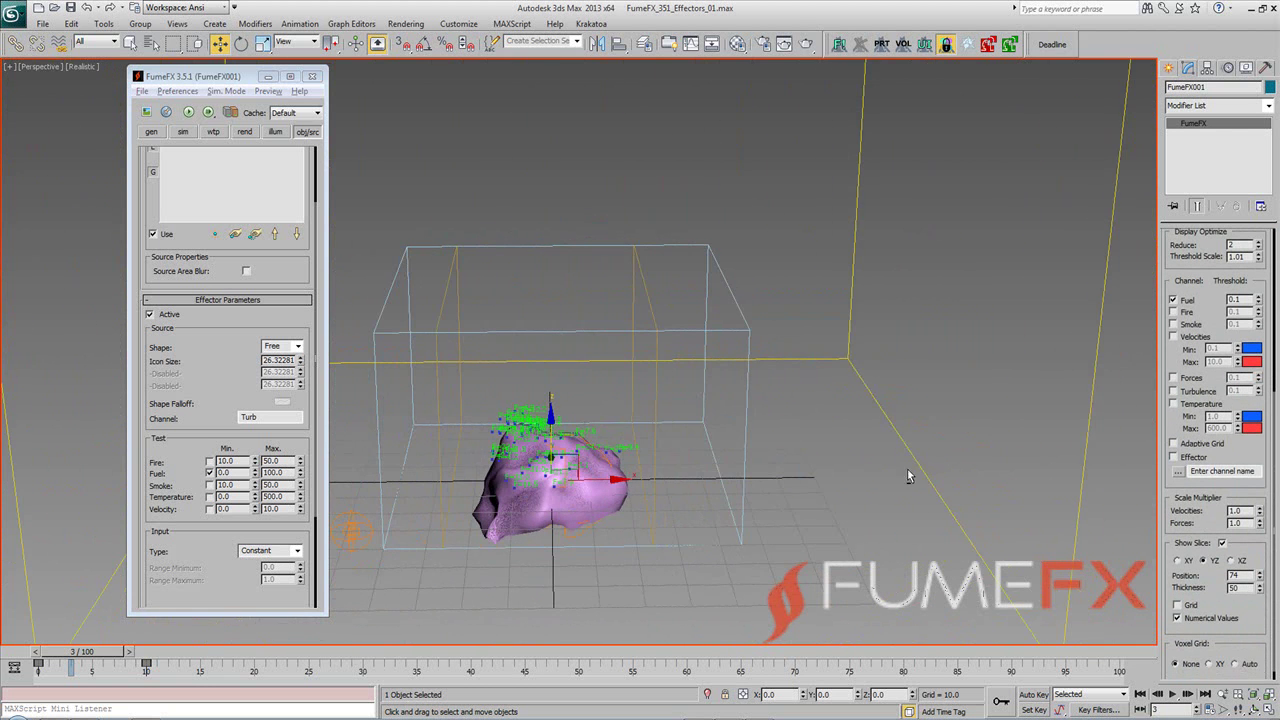
drag(1261, 578, 1261, 572)
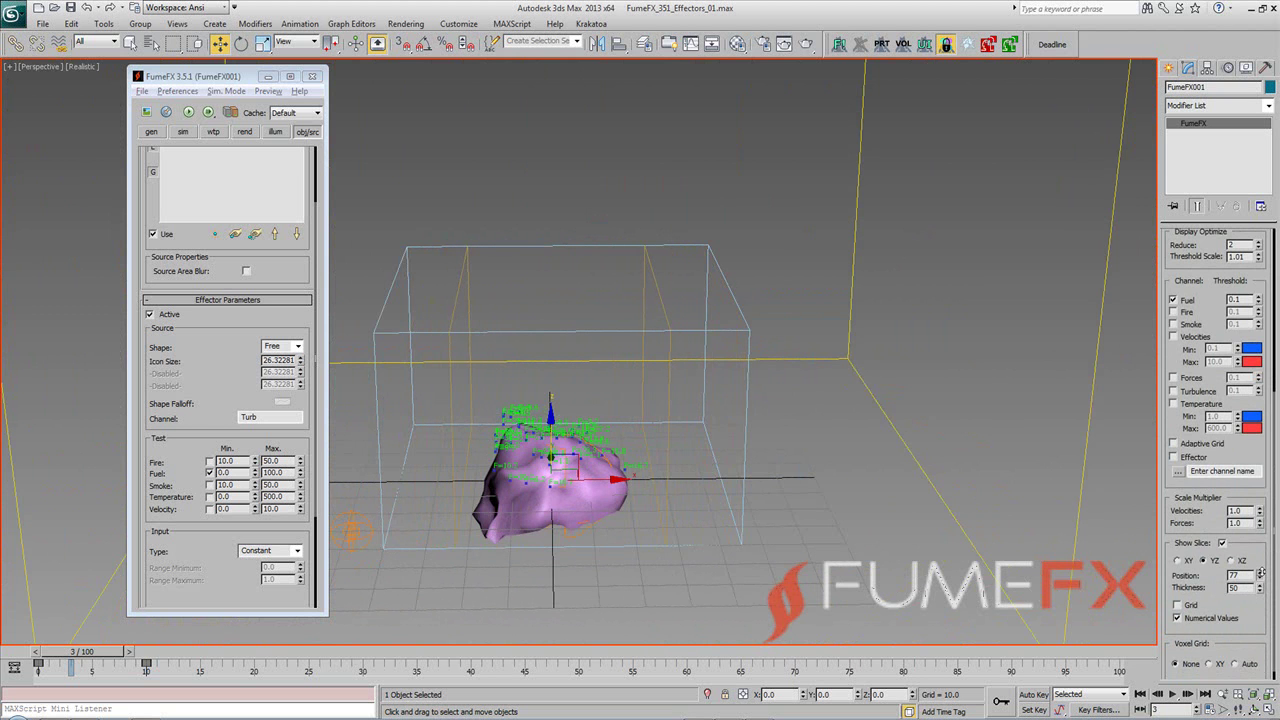
scroll(717, 517, up, 10)
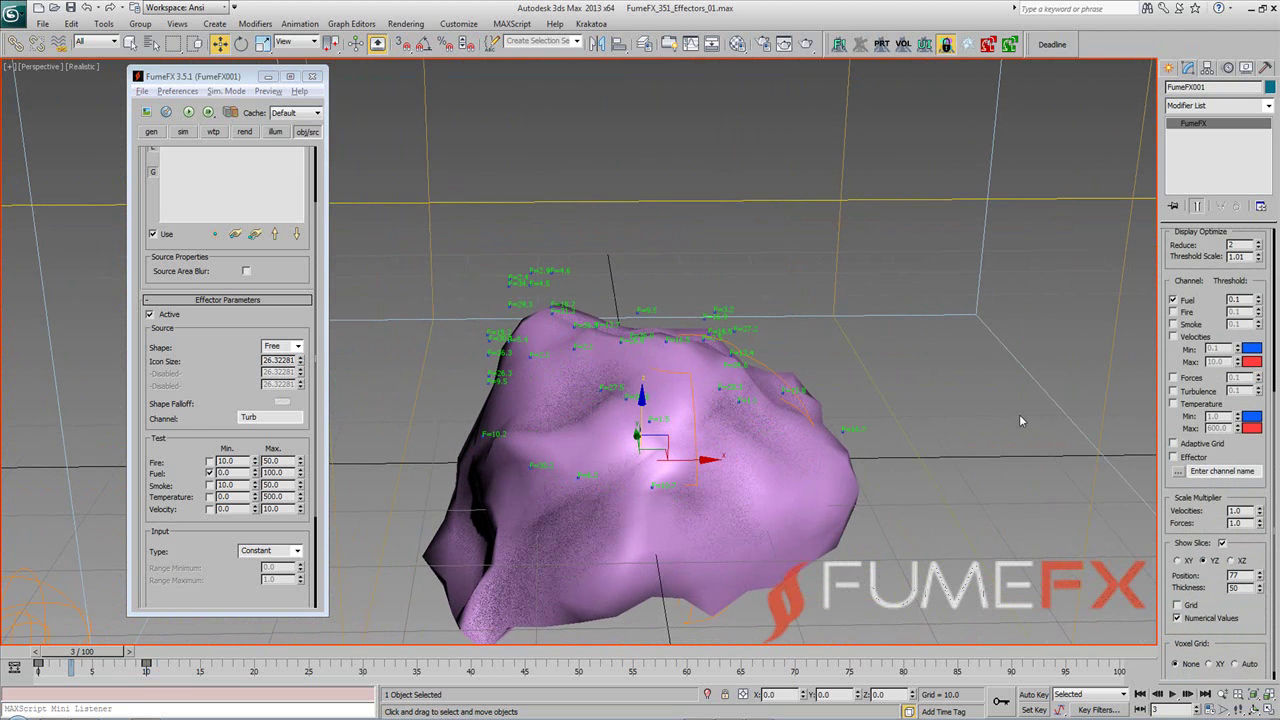
click(1258, 249)
Orbit the viewport to inspect the rock source from lower and top-down angles
alt+middle_drag(838, 356, 817, 388)
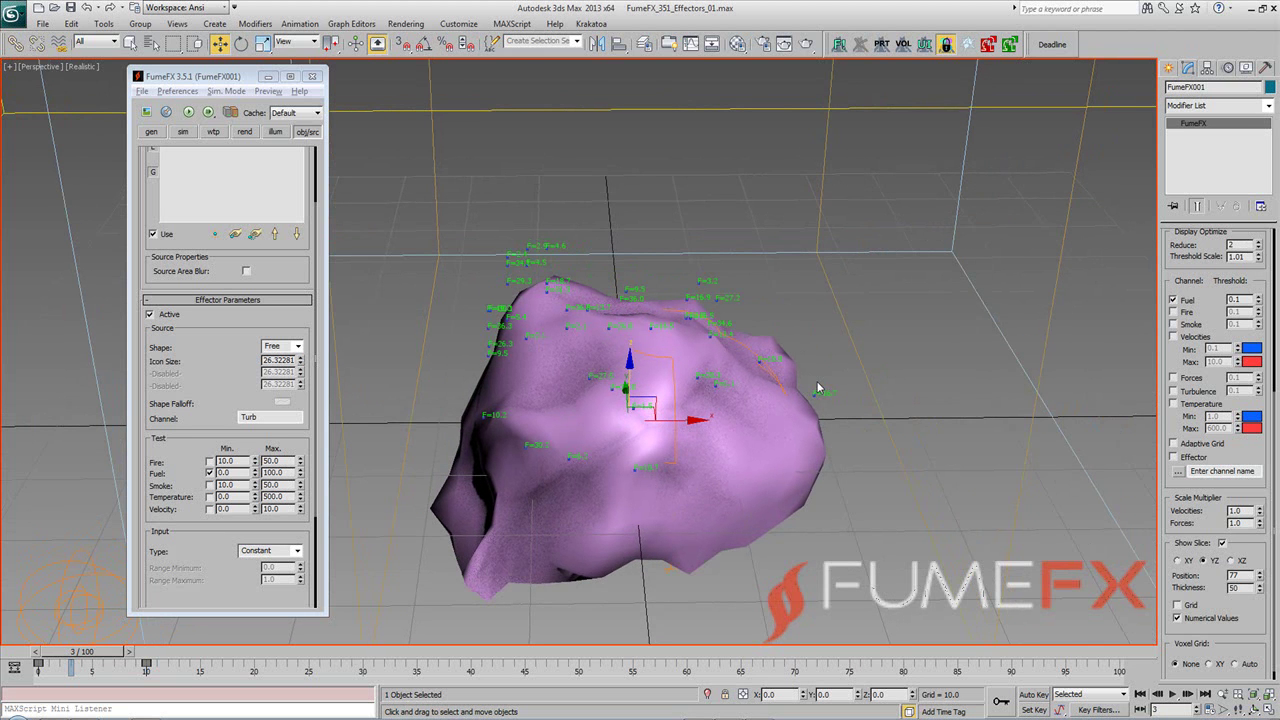
alt+middle_drag(672, 380, 686, 413)
scroll(634, 393, up, 3)
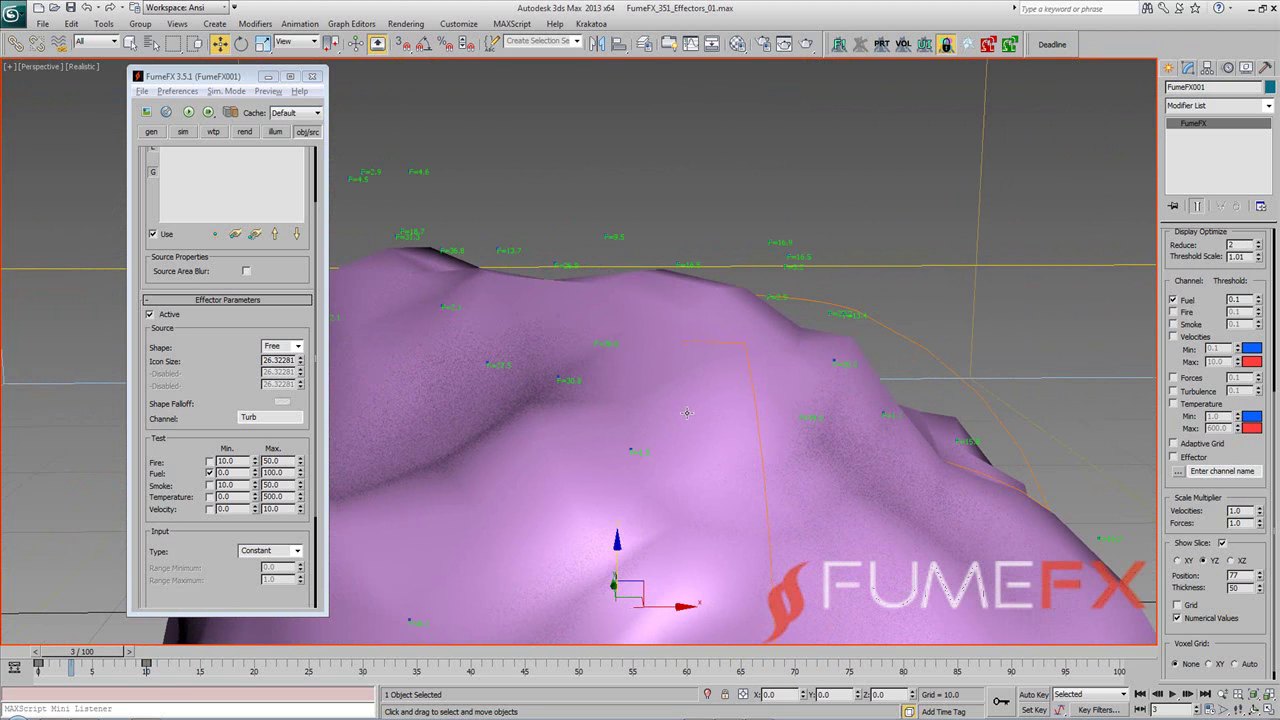
alt+middle_drag(680, 466, 701, 431)
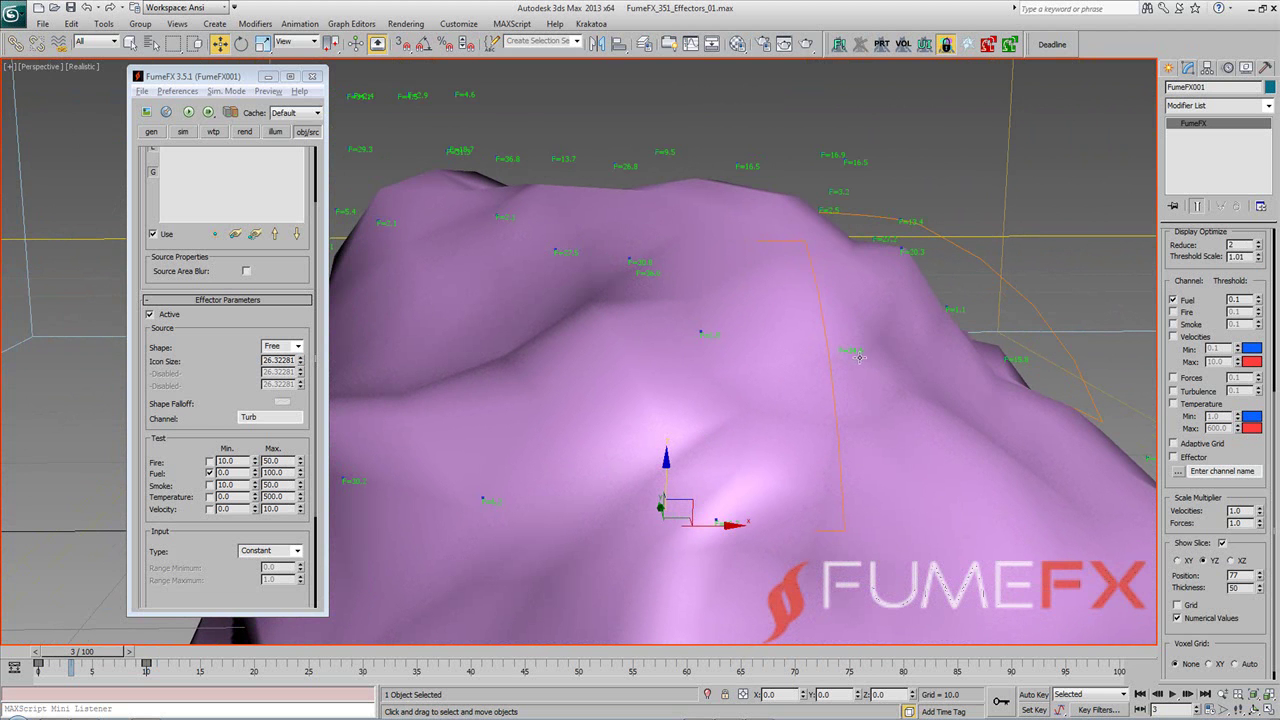
scroll(578, 320, down, 5)
alt+middle_drag(588, 344, 610, 338)
scroll(222, 228, up, 3)
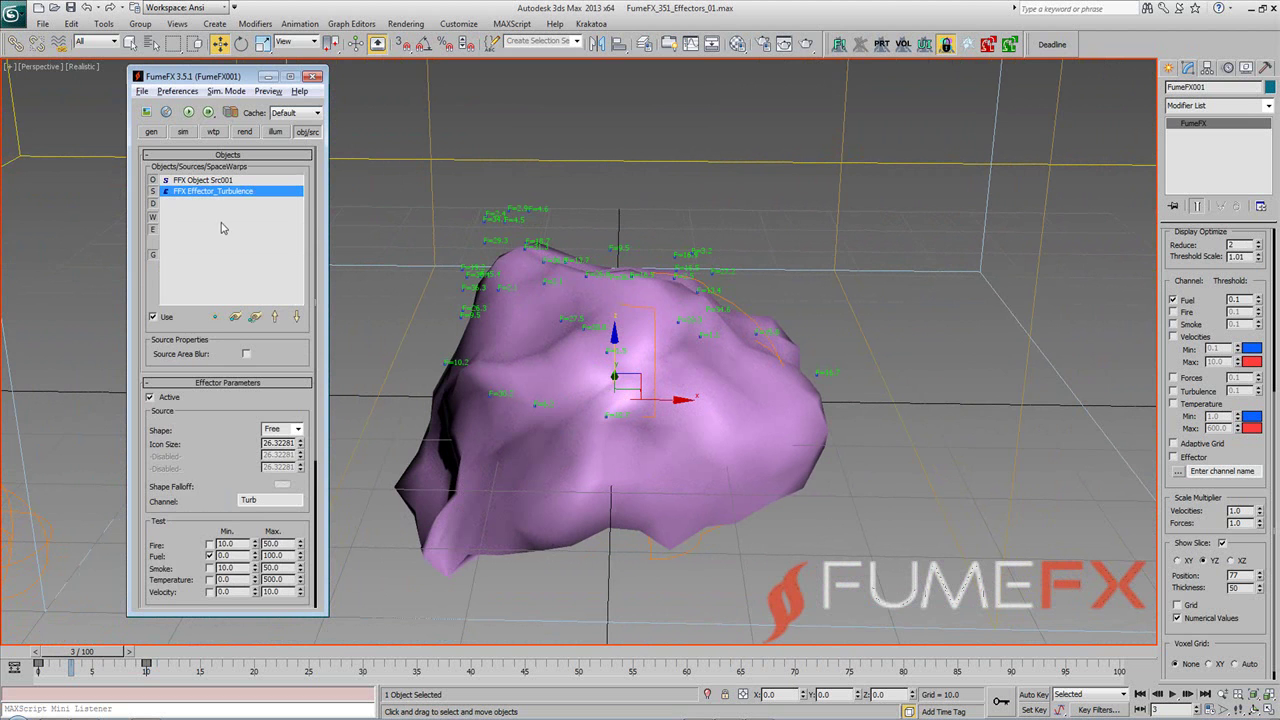
Check the object source and illumination settings, then reselect the turbulence effector
click(222, 181)
drag(235, 510, 226, 556)
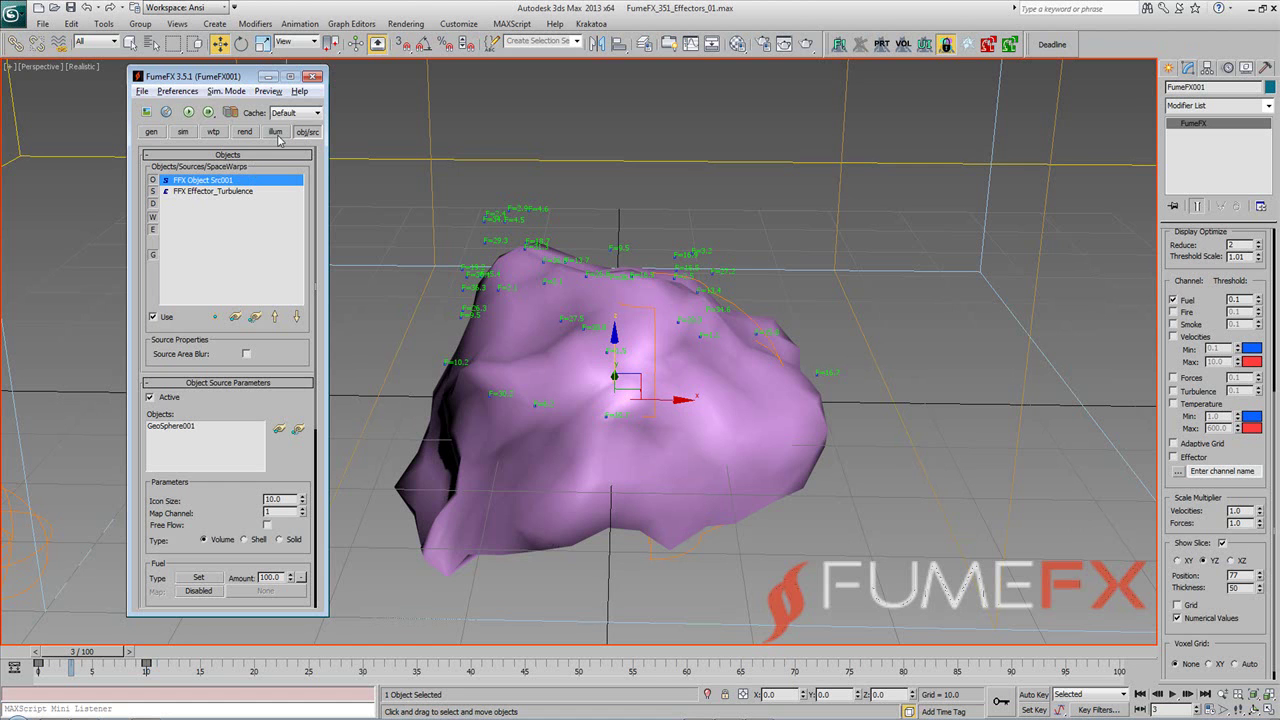
click(276, 133)
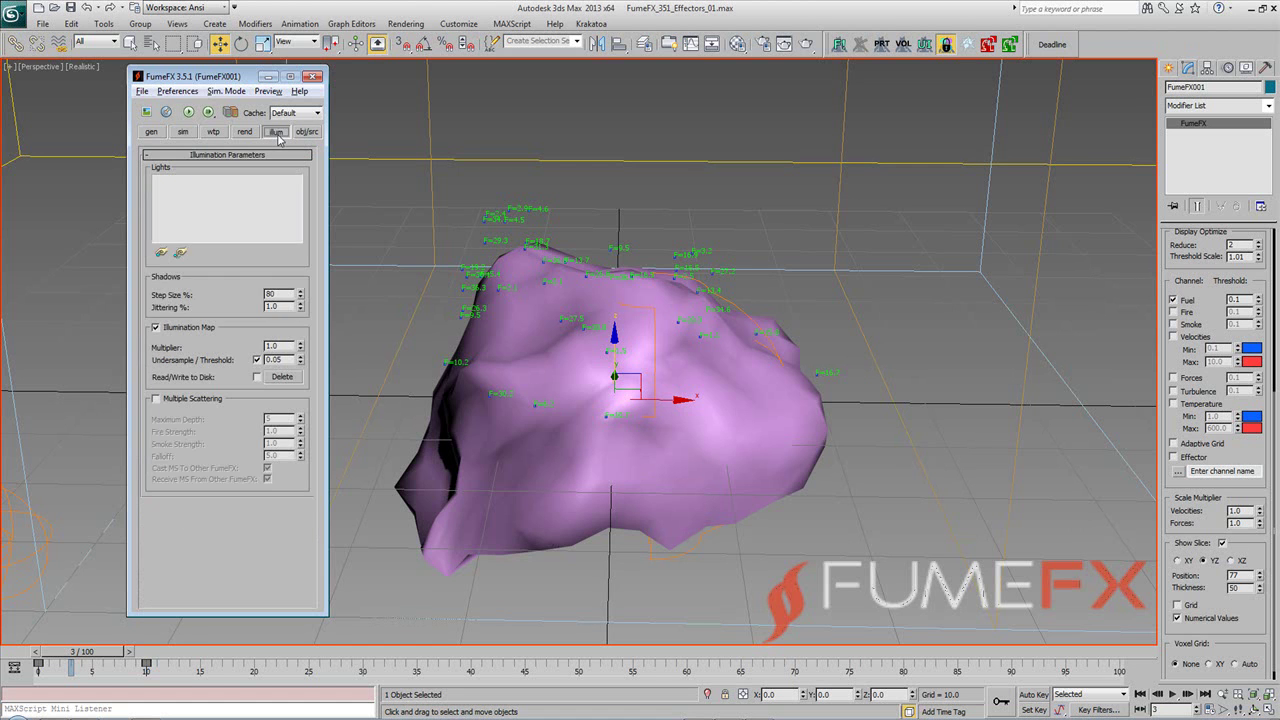
click(306, 132)
click(237, 192)
alt+middle_drag(730, 447, 680, 476)
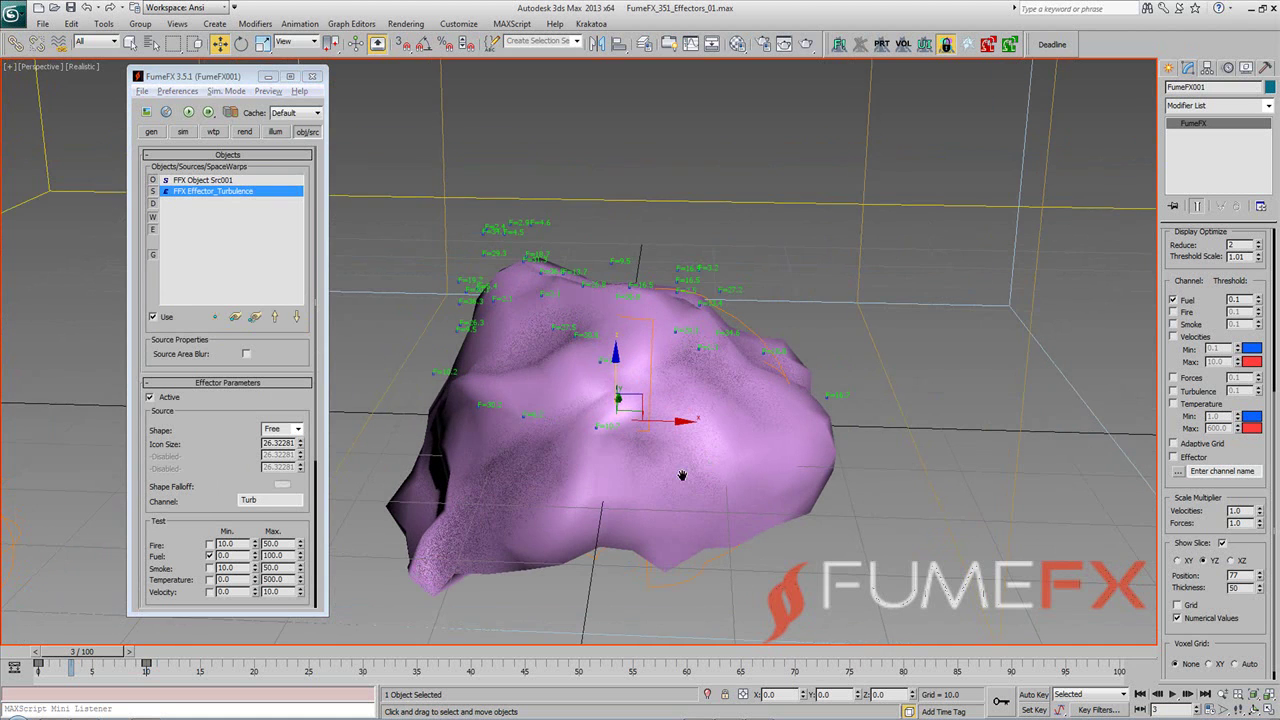
Set the effector's Fuel test range to Min 5 and Max 50
double_click(232, 555)
text(5)
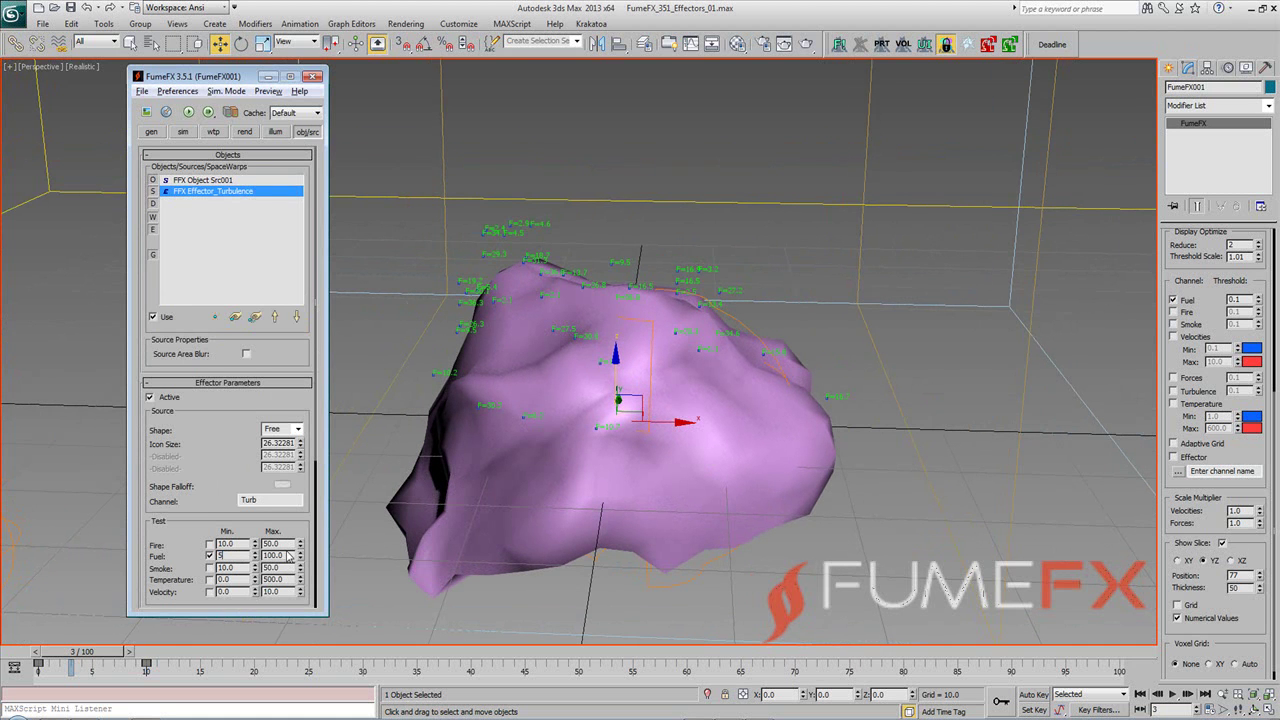
key(Tab)
text(50)
key(Return)
alt+middle_drag(540, 398, 587, 415)
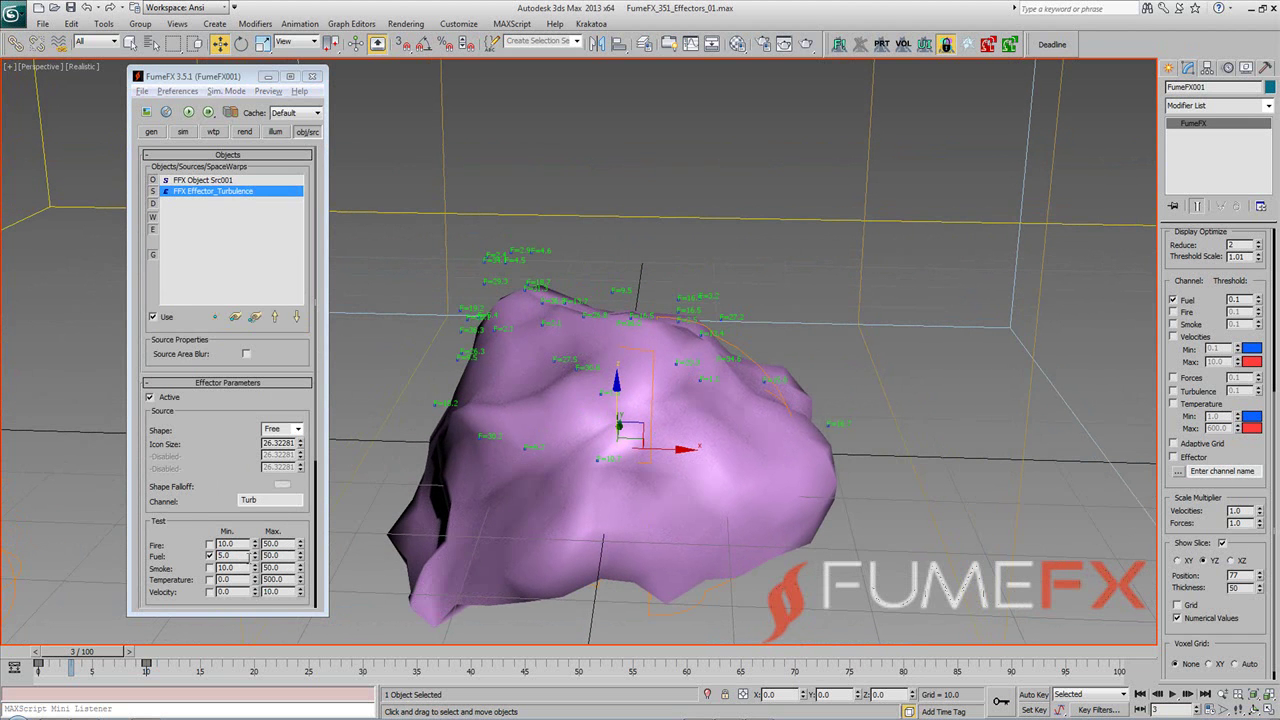
double_click(237, 555)
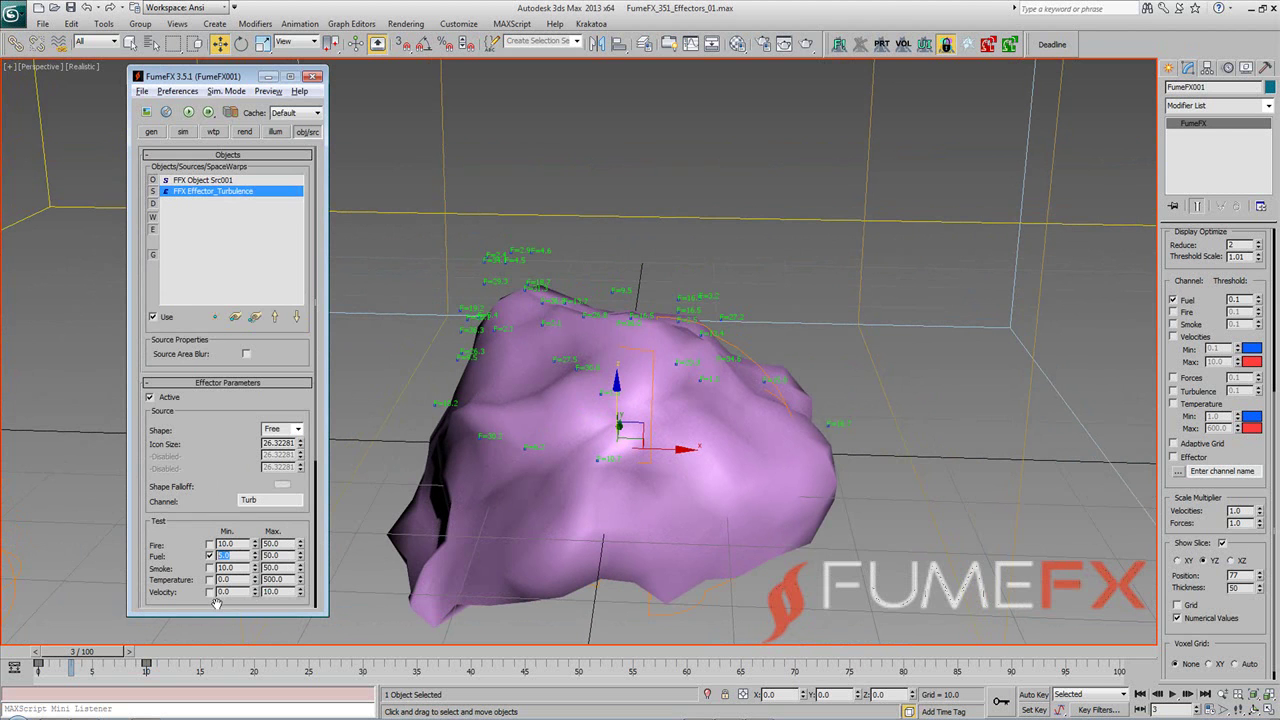
scroll(225, 500, down, 3)
scroll(211, 440, down, 2)
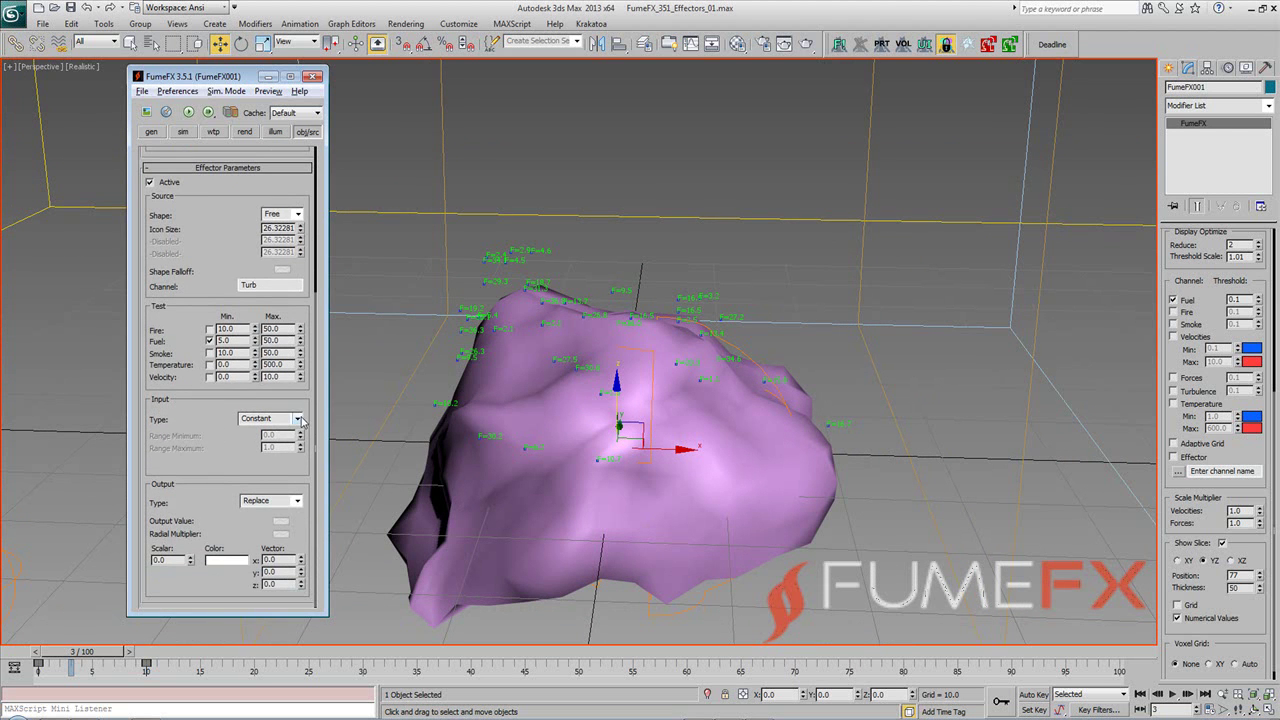
Enter the effector's output Vector x value, then scrub the timeline to frame 15 and back
click(284, 563)
text(1)
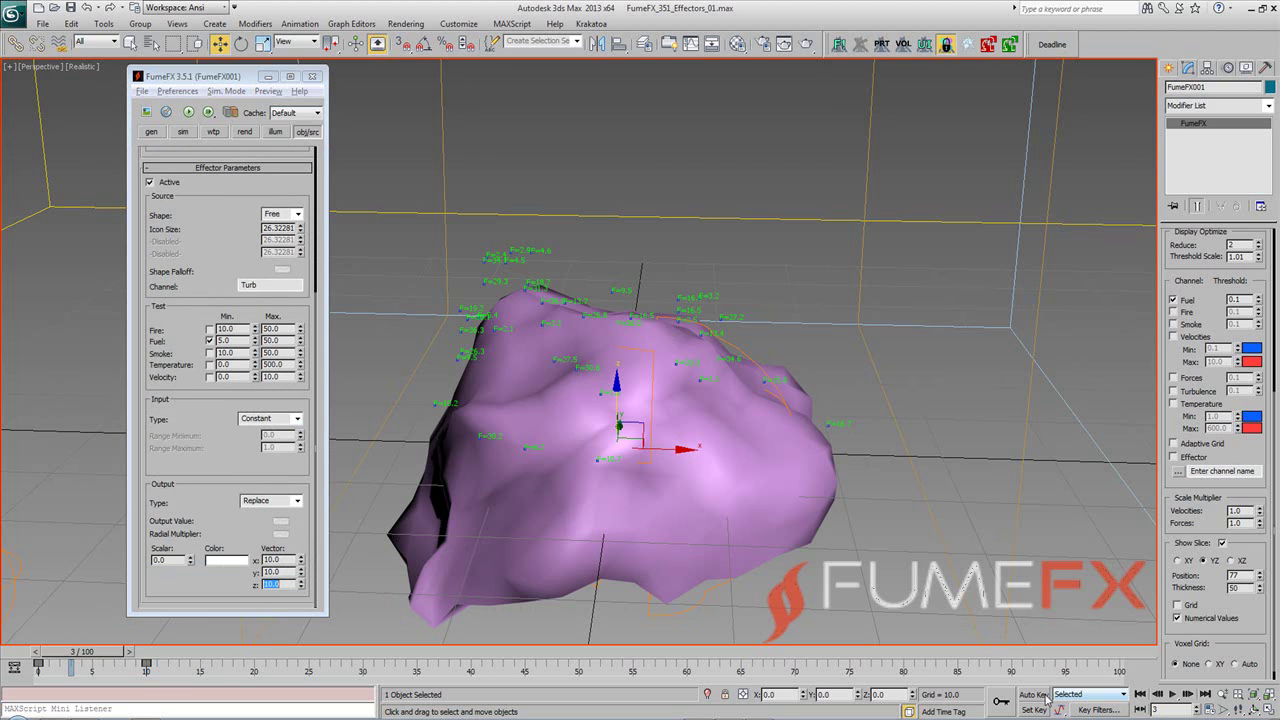
text(n)
drag(113, 652, 240, 662)
key(w)
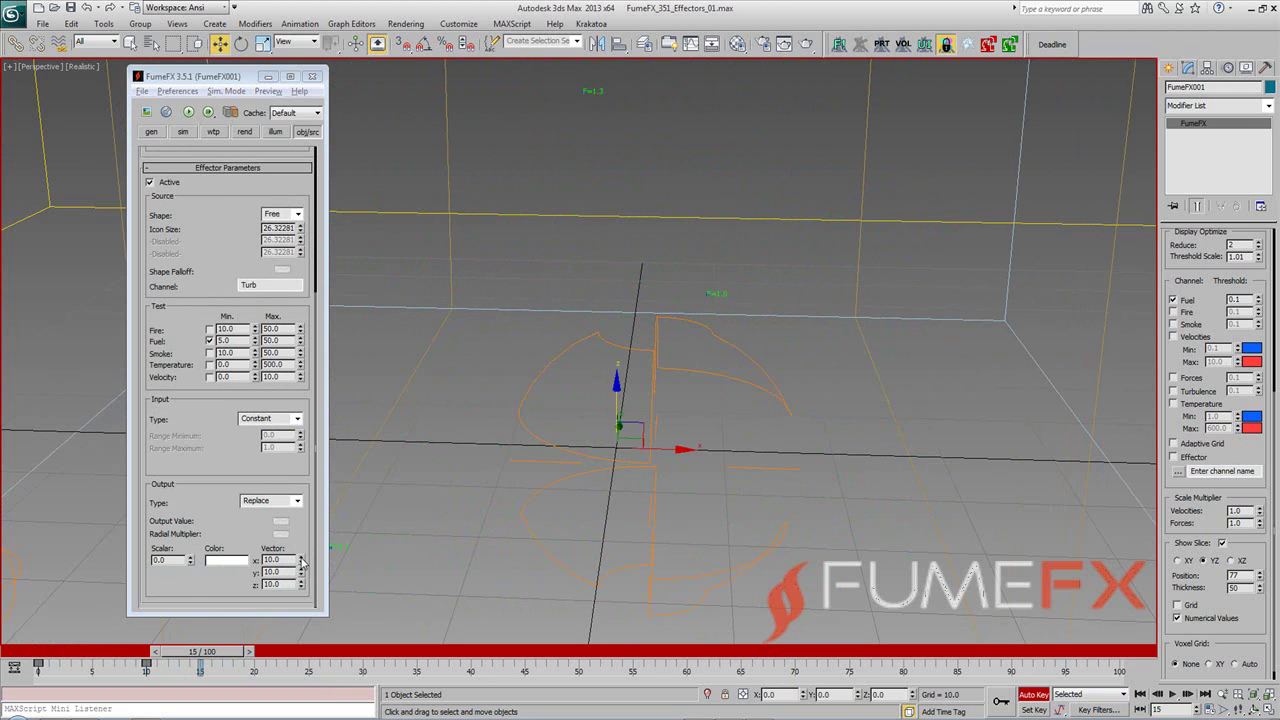
drag(238, 657, 115, 661)
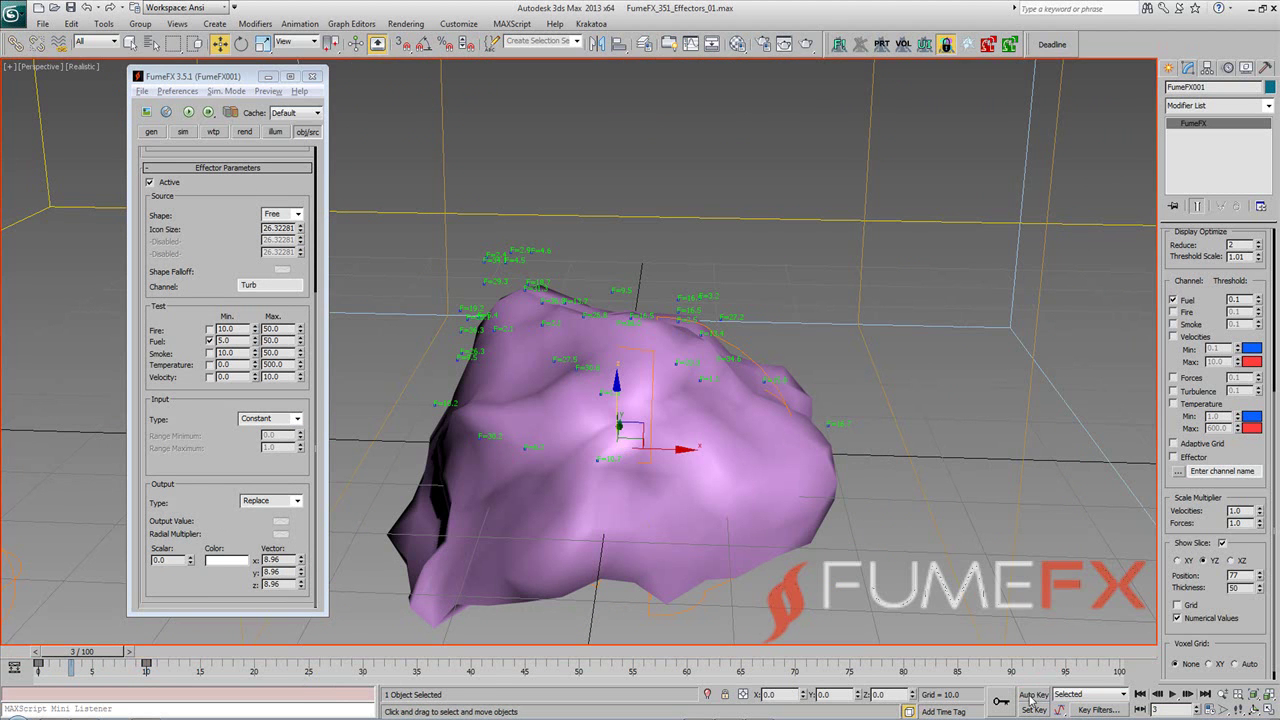
scroll(205, 380, up, 3)
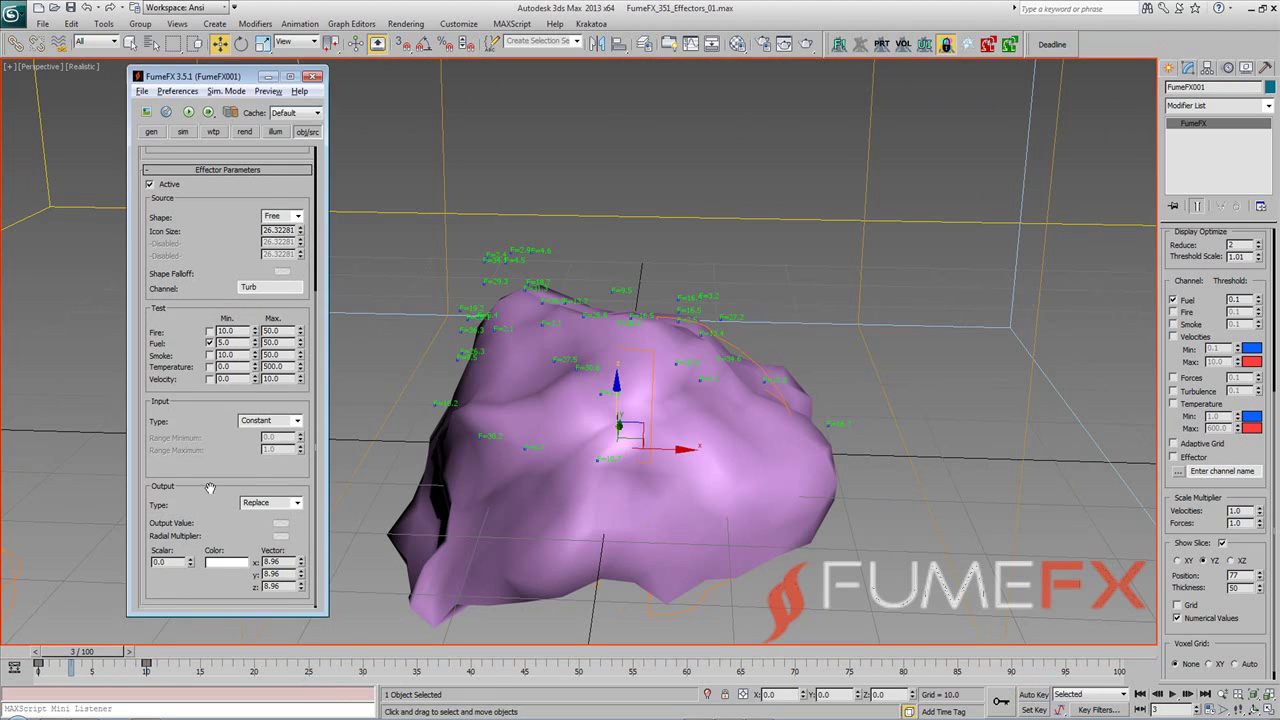
On the sim tab, link the turbulence to the 'Turb - FFX Effector_Turbulence' channel
click(184, 133)
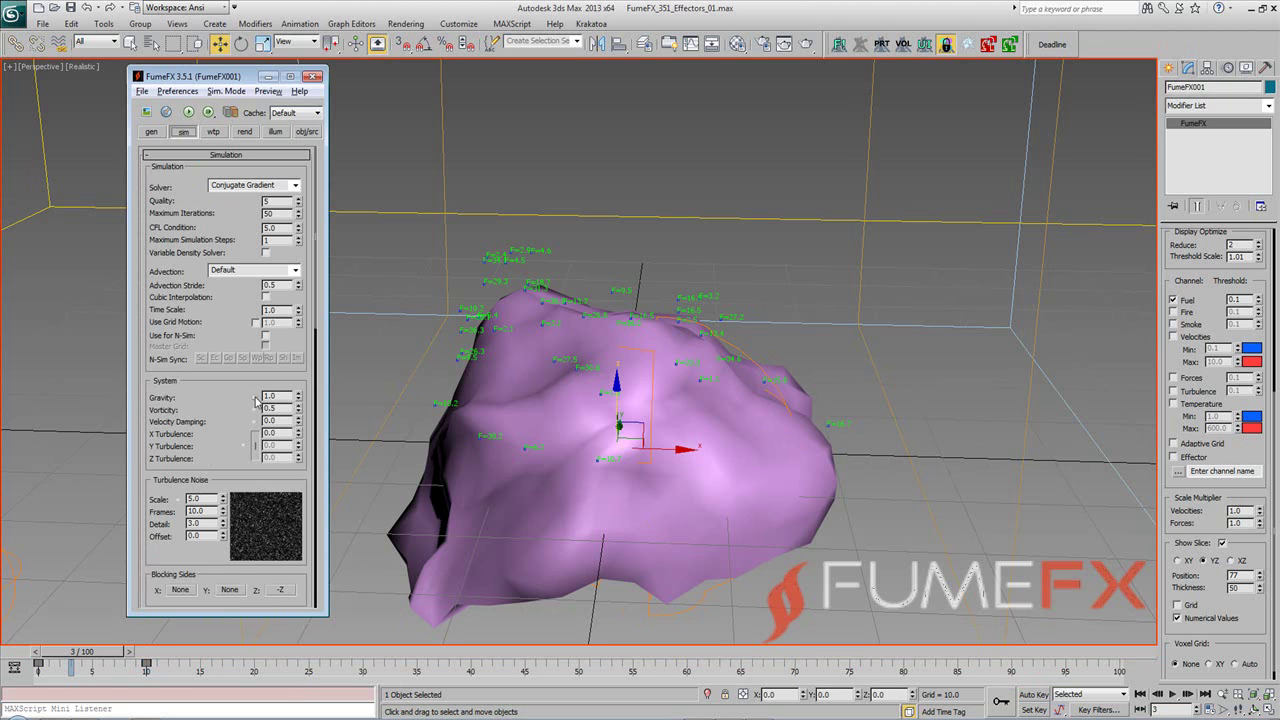
click(243, 449)
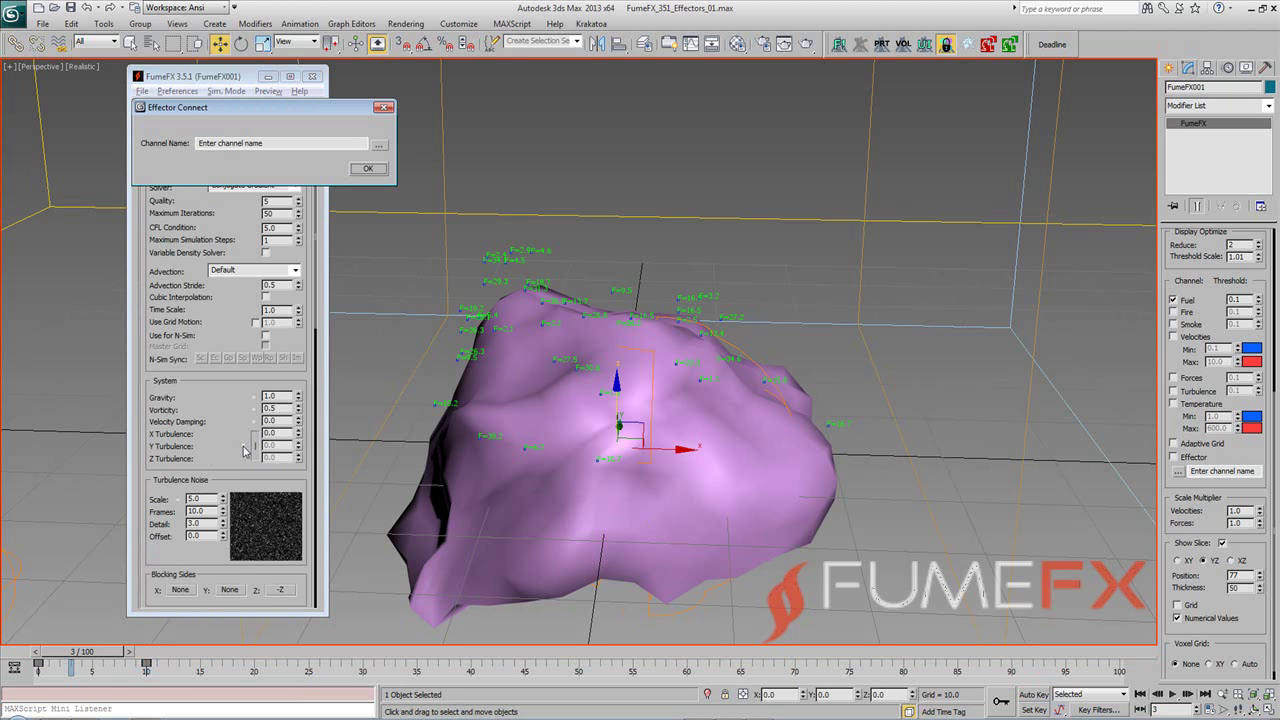
click(380, 148)
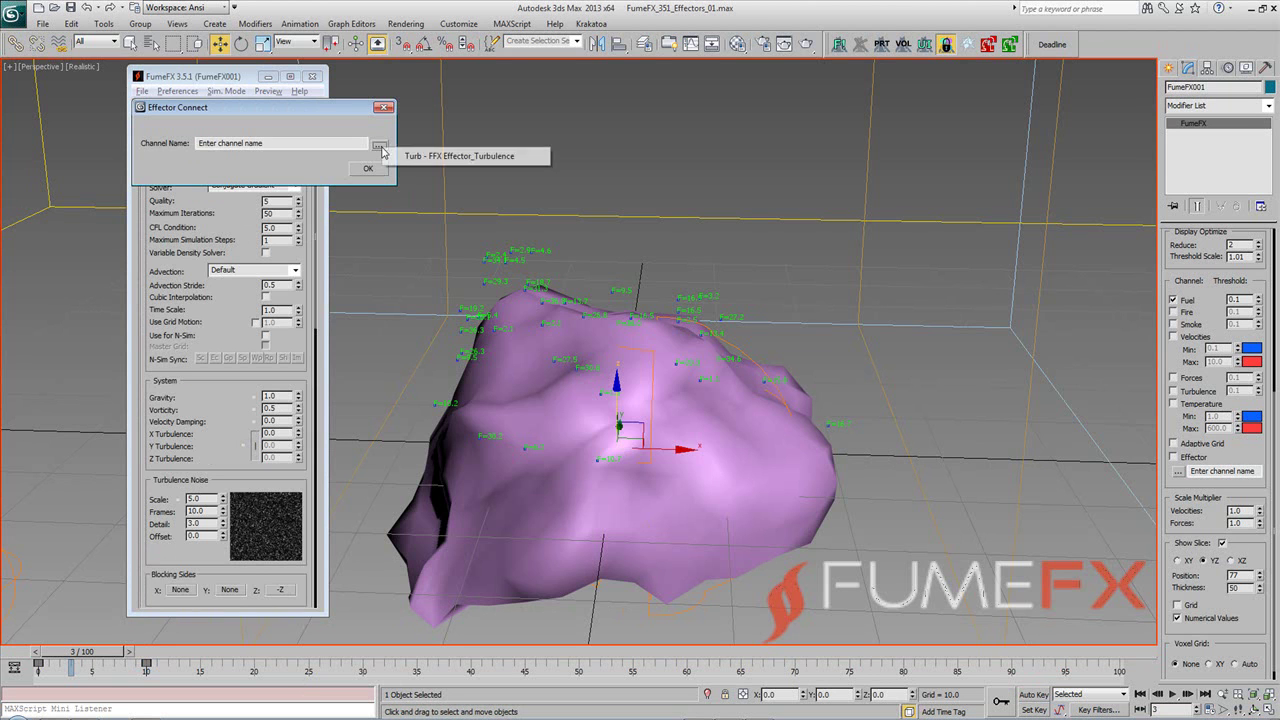
click(455, 159)
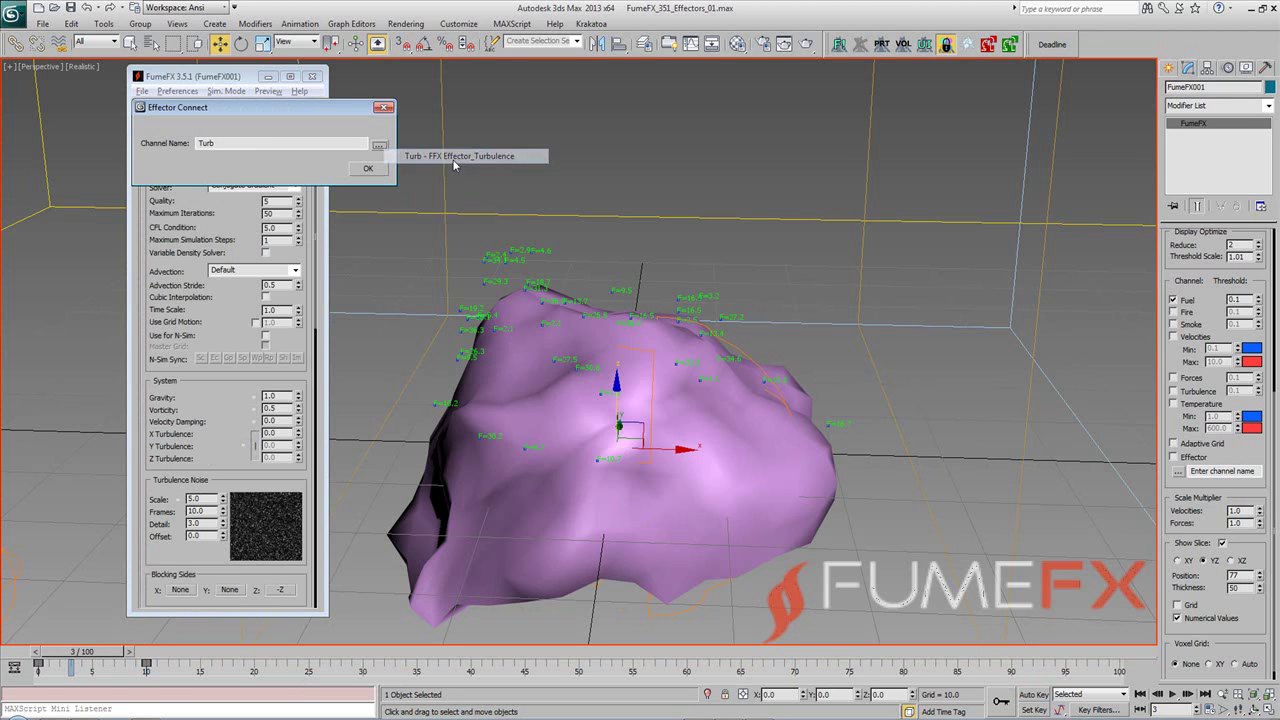
click(367, 169)
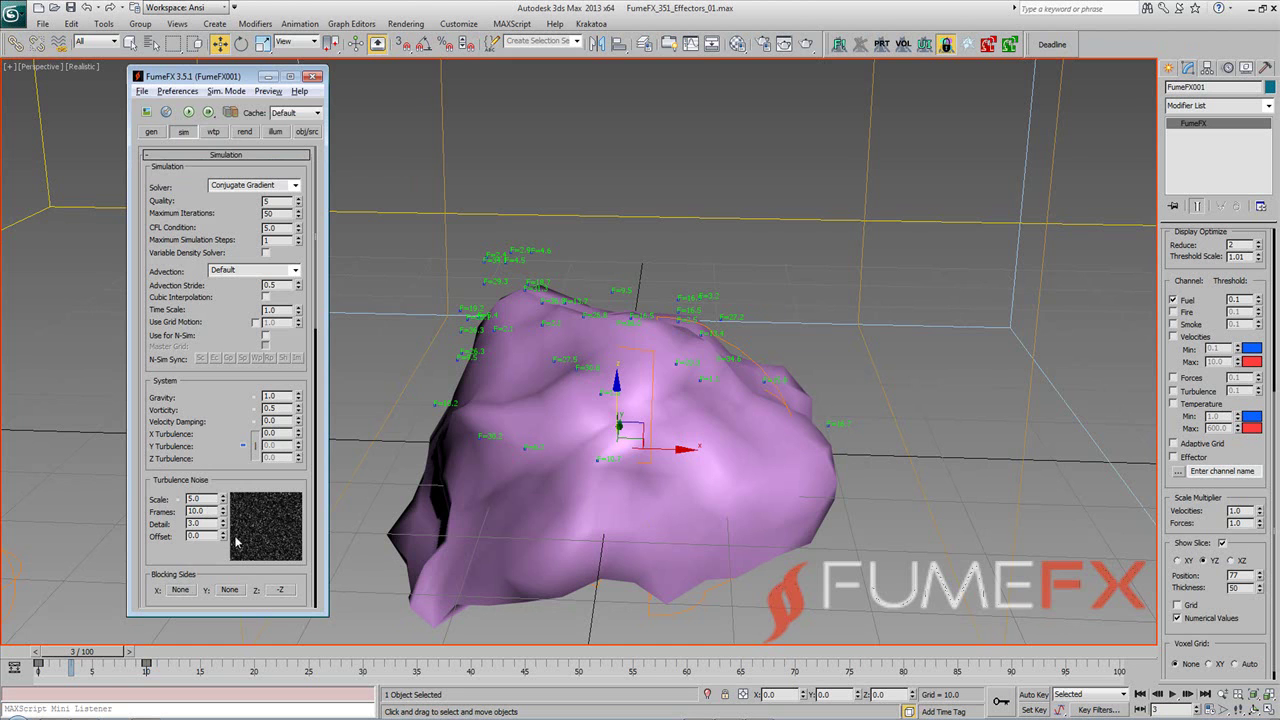
Raise the turbulence effector's Fuel test minimum to 10.0, keeping the 50.0 maximum
click(311, 131)
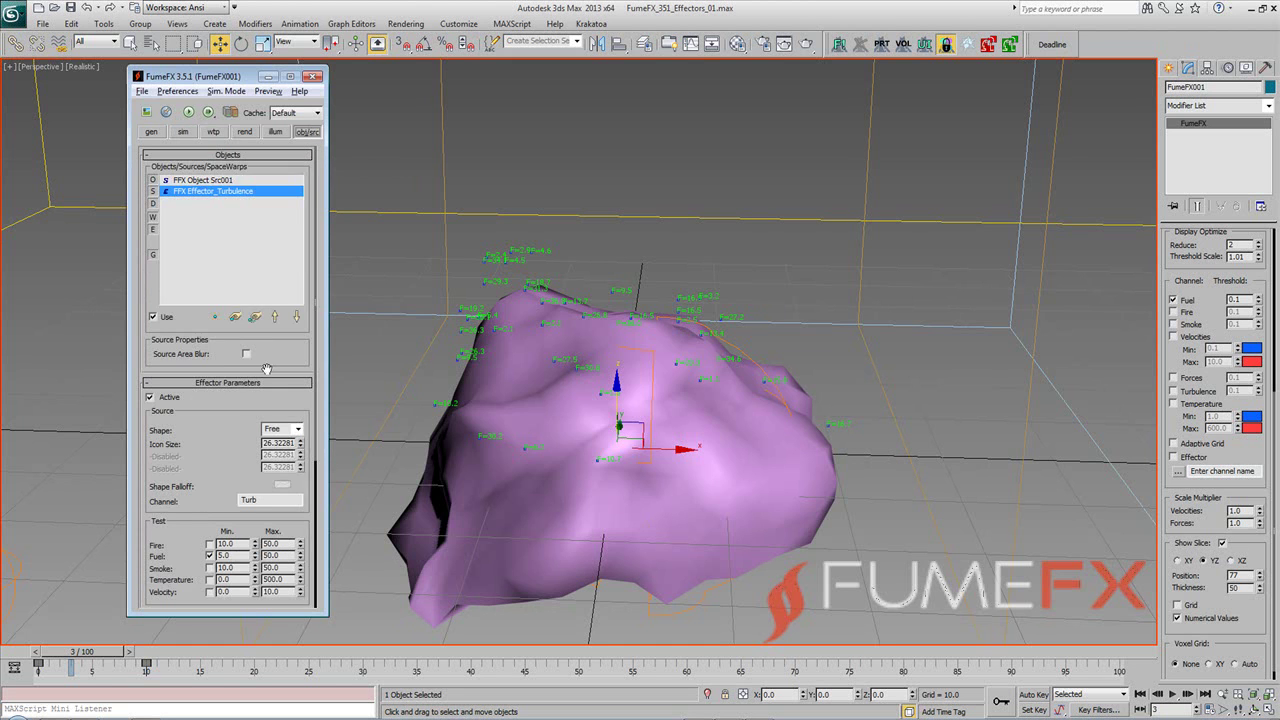
scroll(243, 497, down, 3)
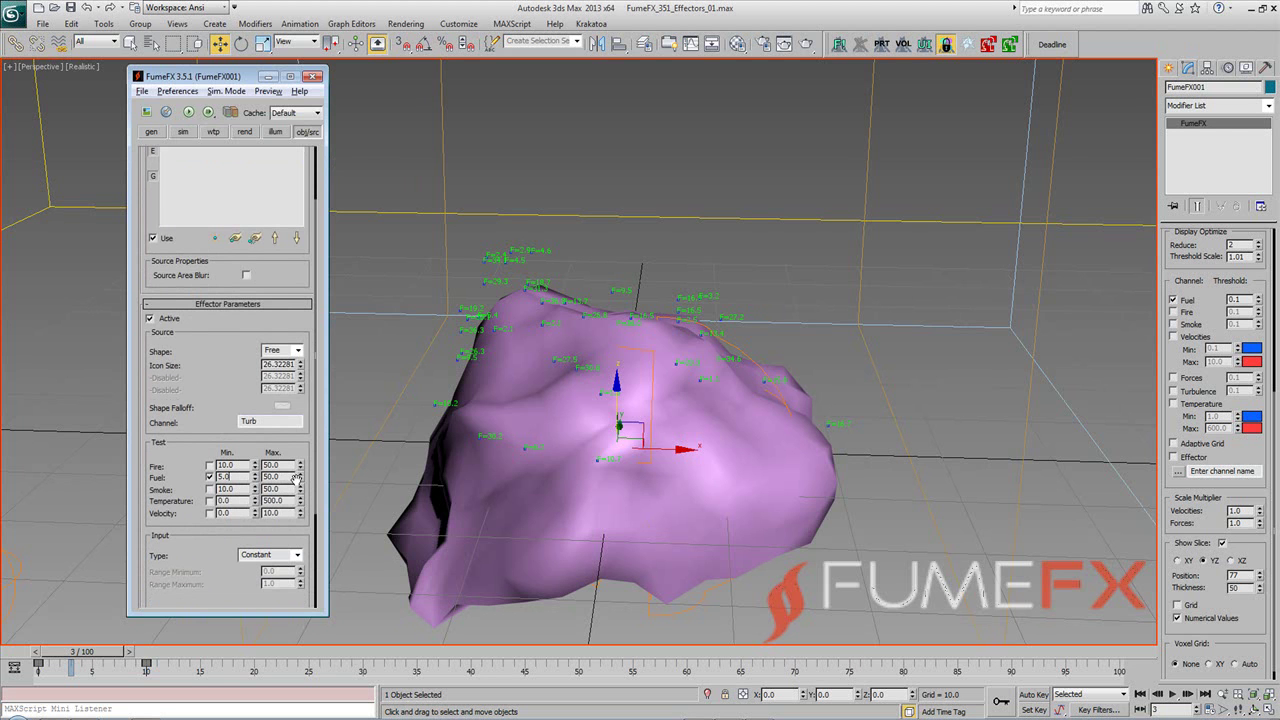
alt+middle_drag(617, 426, 387, 556)
drag(244, 481, 160, 479)
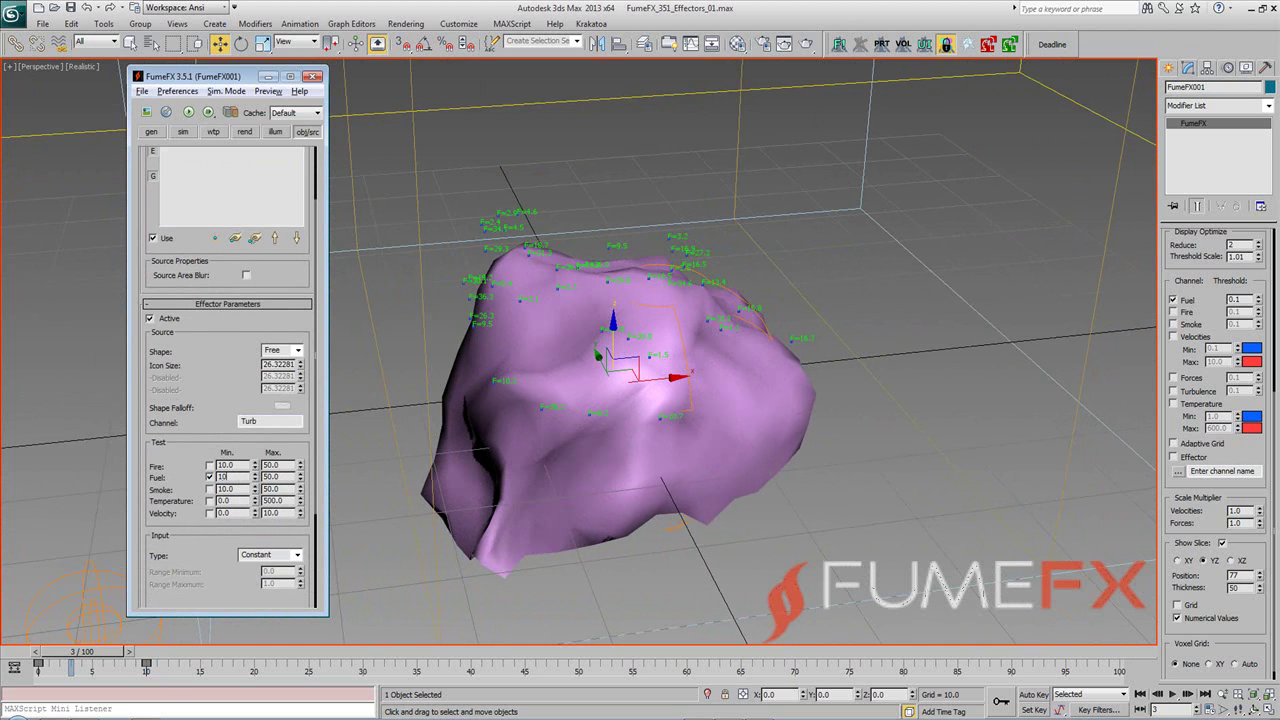
scroll(720, 347, down, 5)
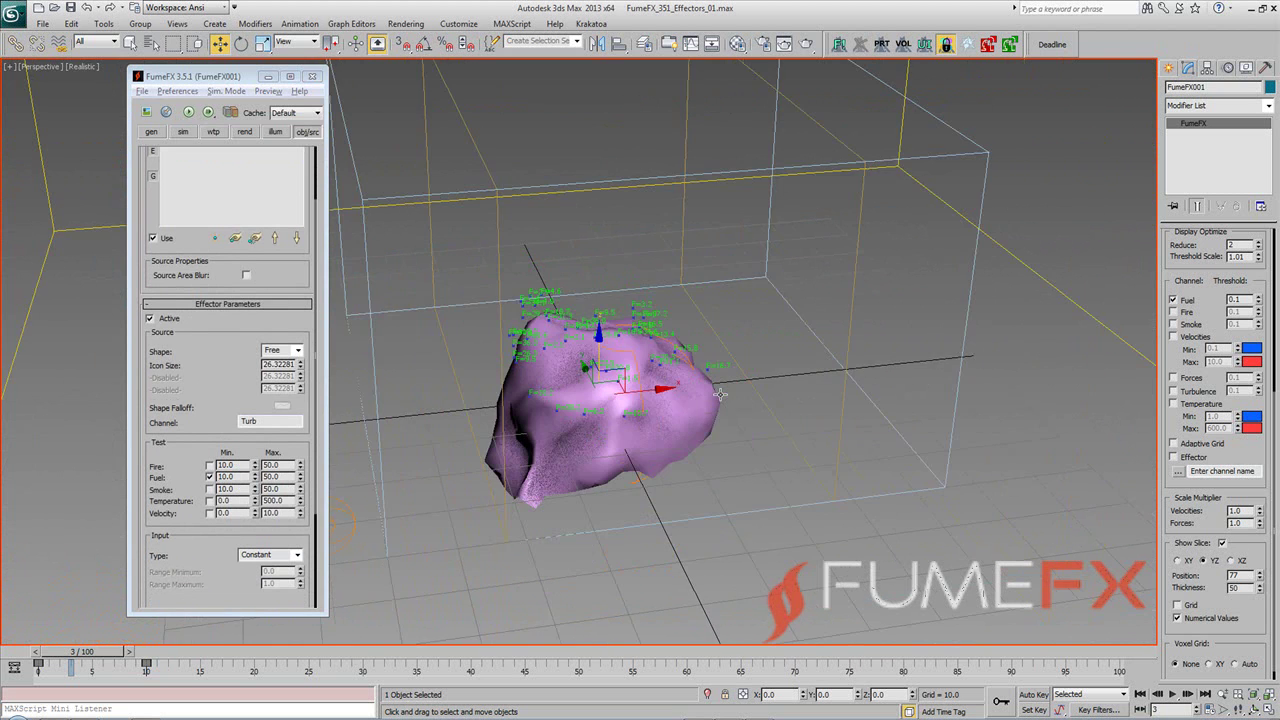
click(166, 112)
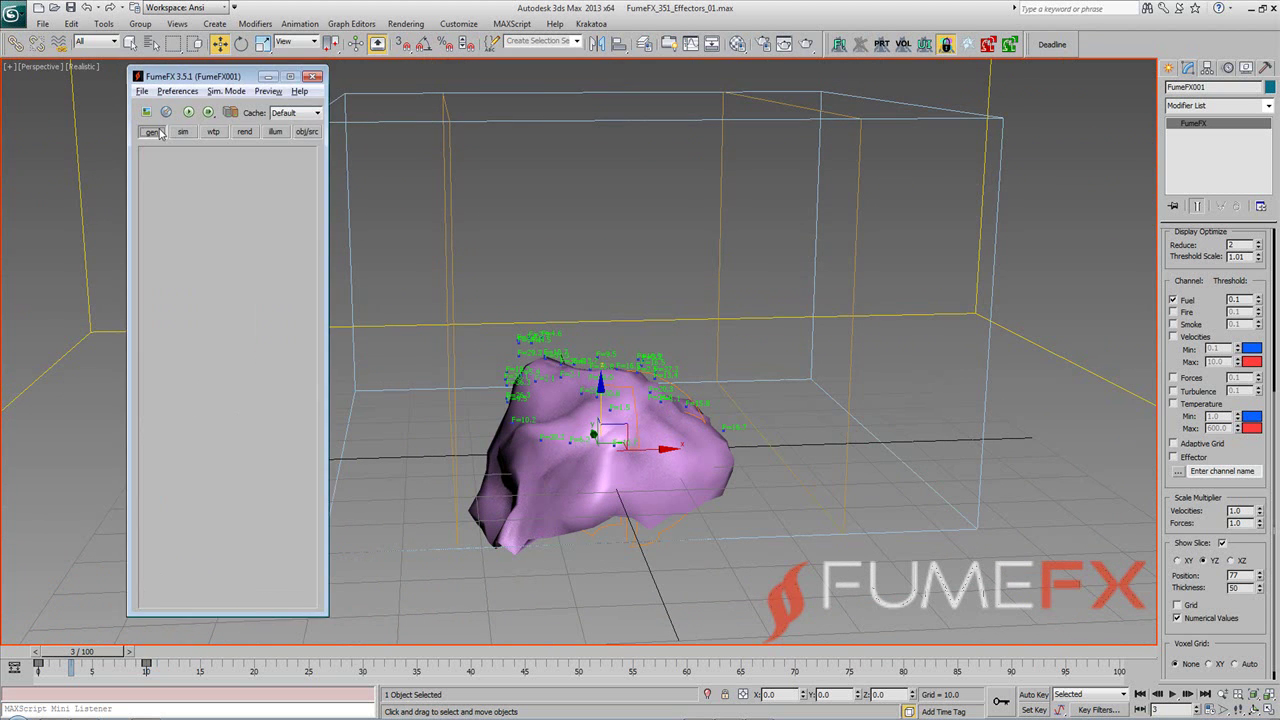
Run the simulation with the Output Preview open, then stop it at frame 31
click(148, 113)
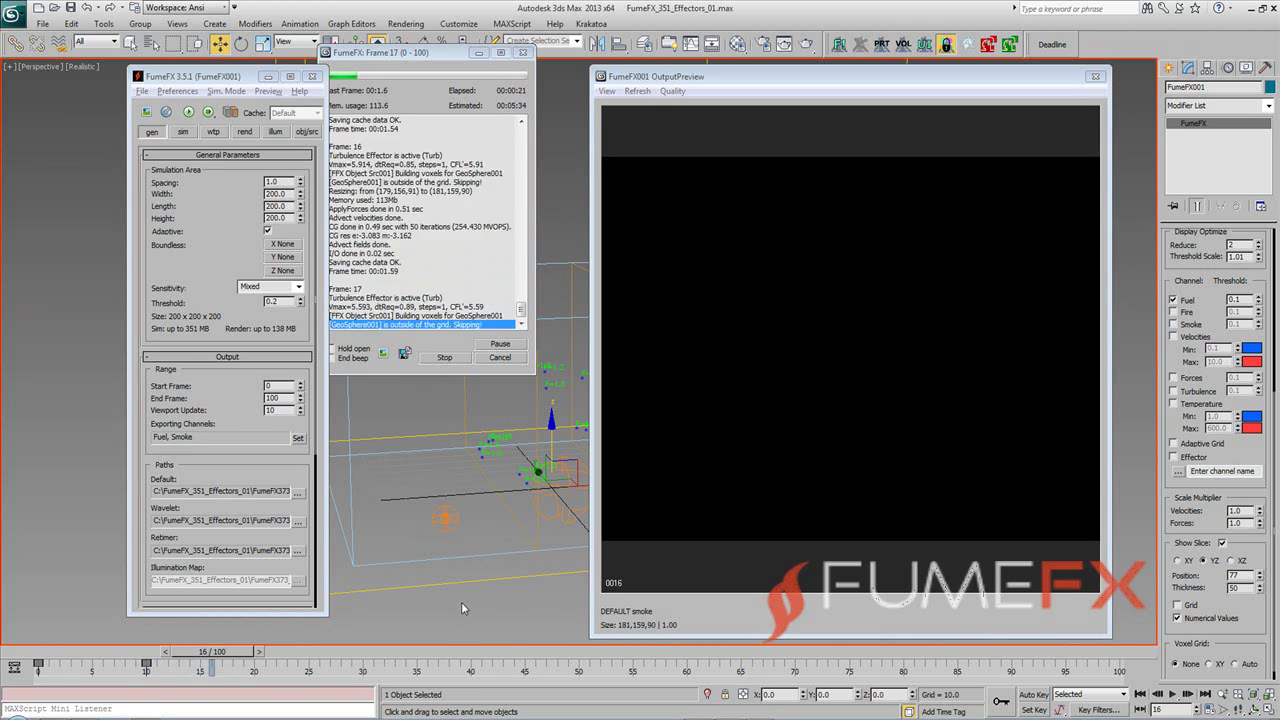
click(306, 134)
click(306, 134)
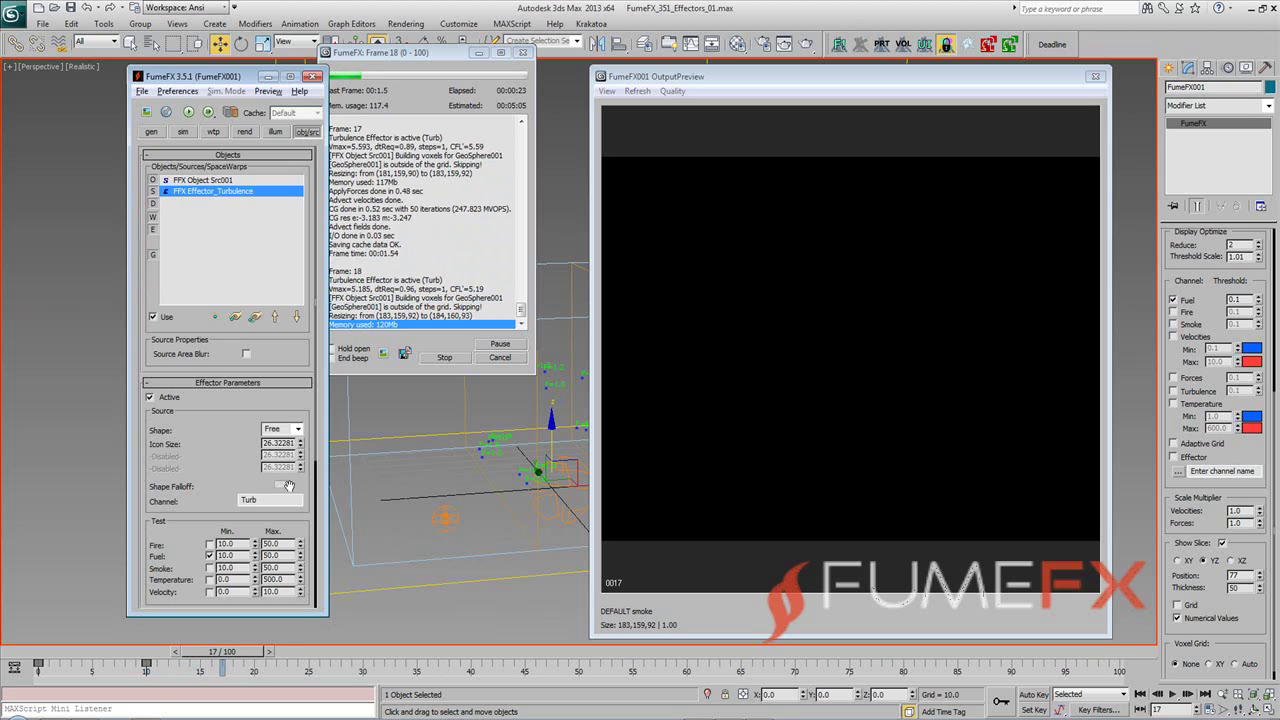
scroll(232, 440, down, 3)
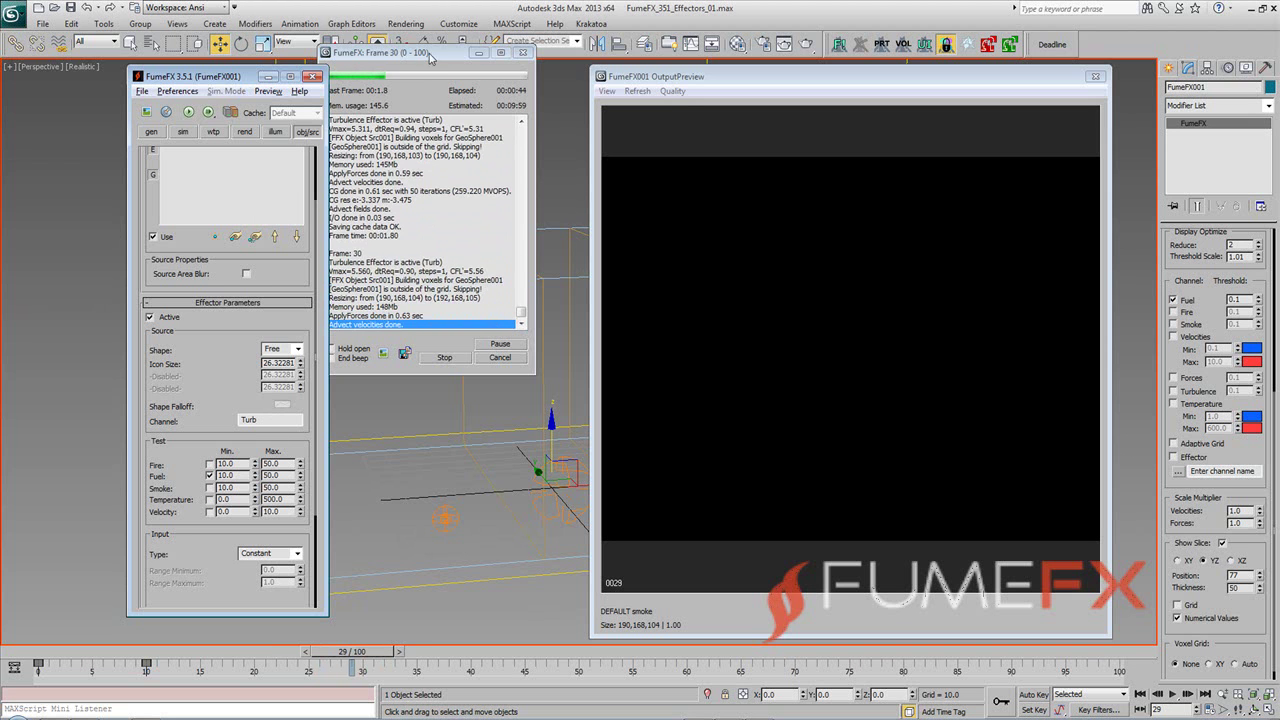
drag(430, 54, 457, 70)
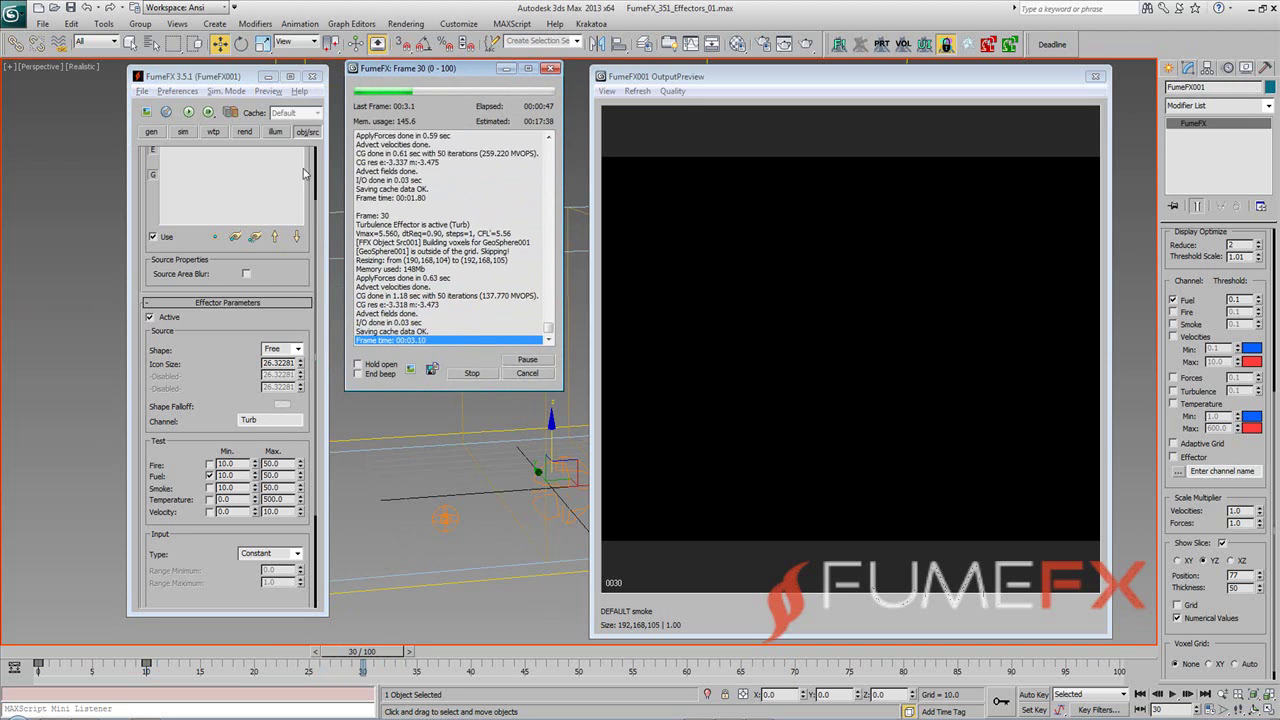
click(474, 374)
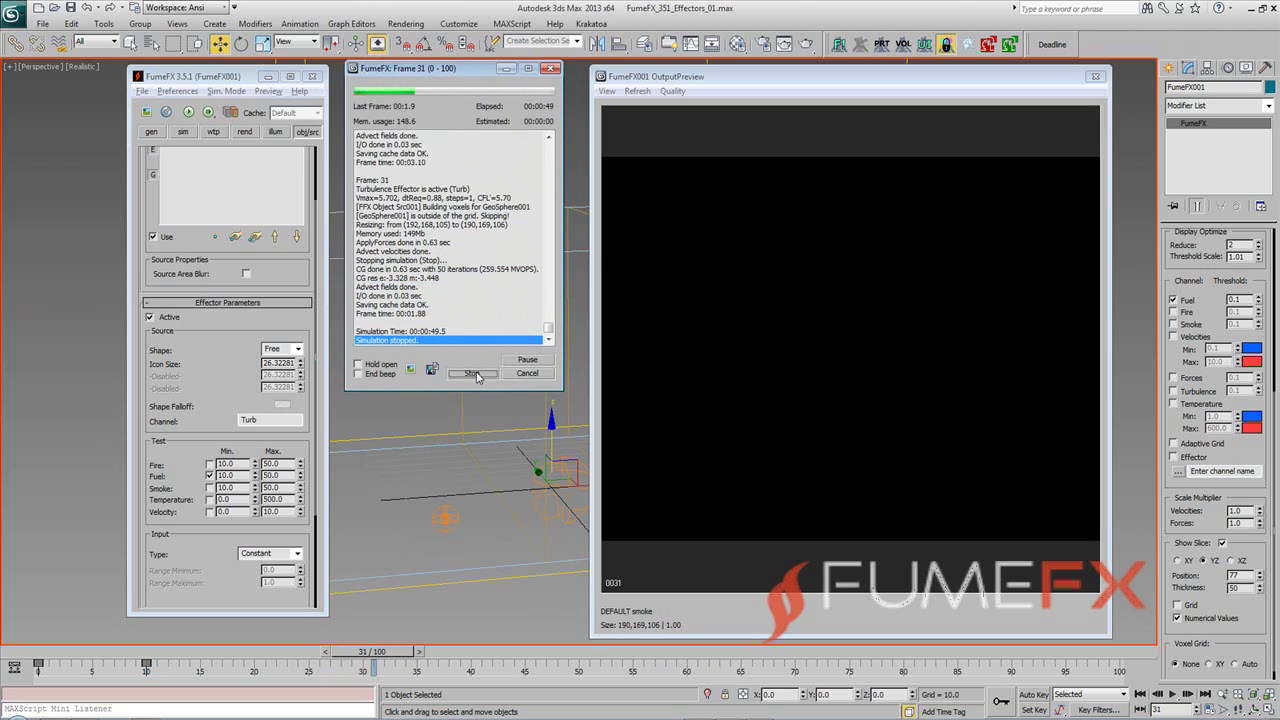
Scrub the preview from frame 4 to frame 9 while orbiting around the FumeFX grid
click(95, 651)
drag(100, 662, 110, 660)
key(w)
alt+middle_drag(372, 507, 366, 448)
drag(112, 655, 156, 658)
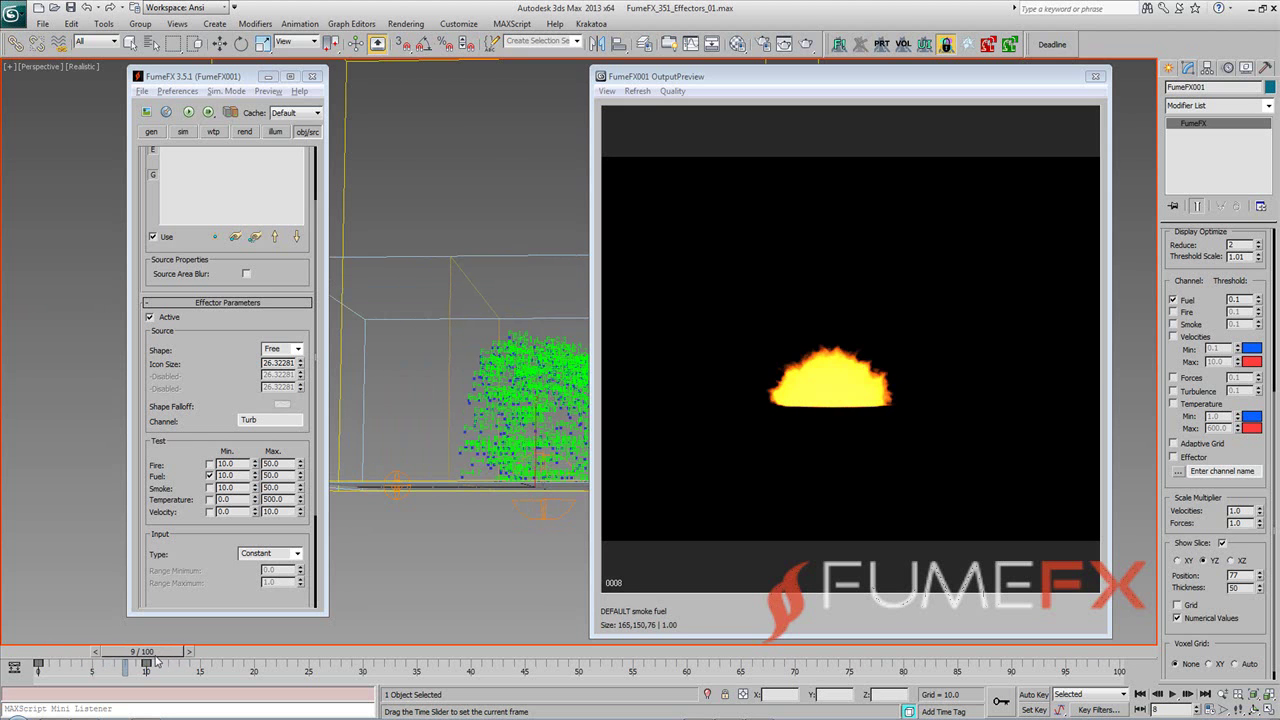
key(w)
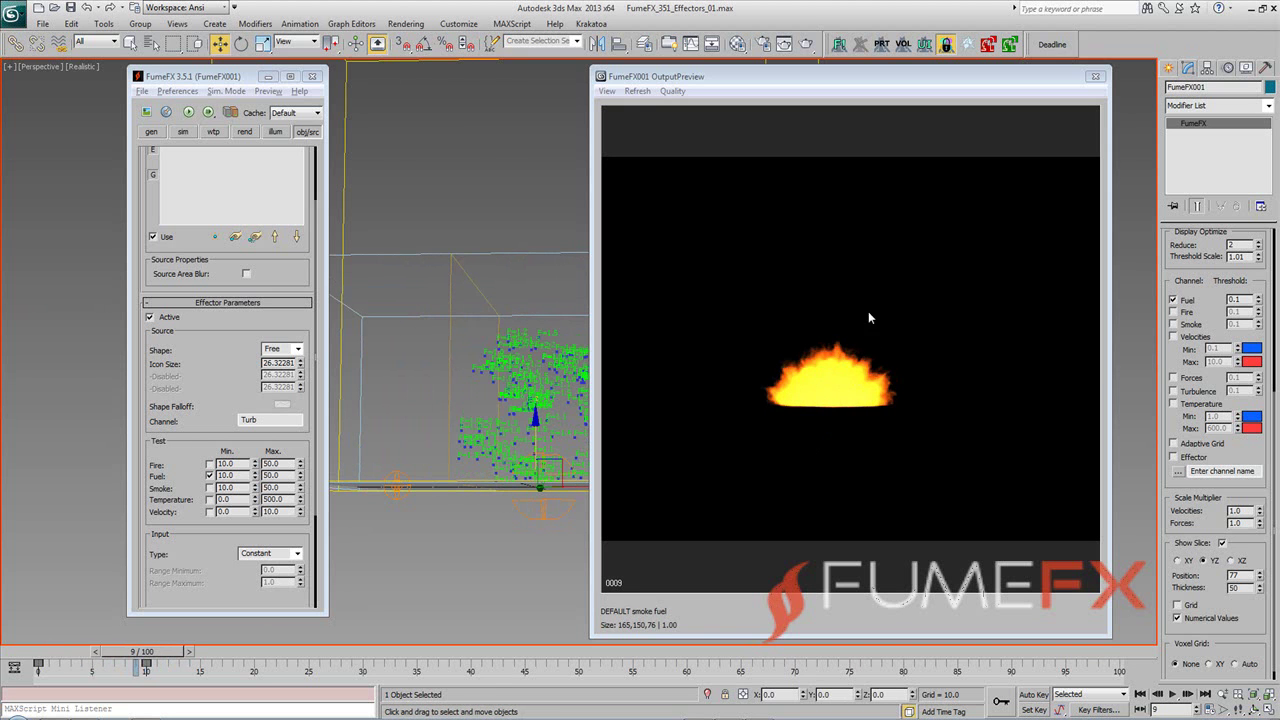
alt+middle_drag(585, 508, 425, 415)
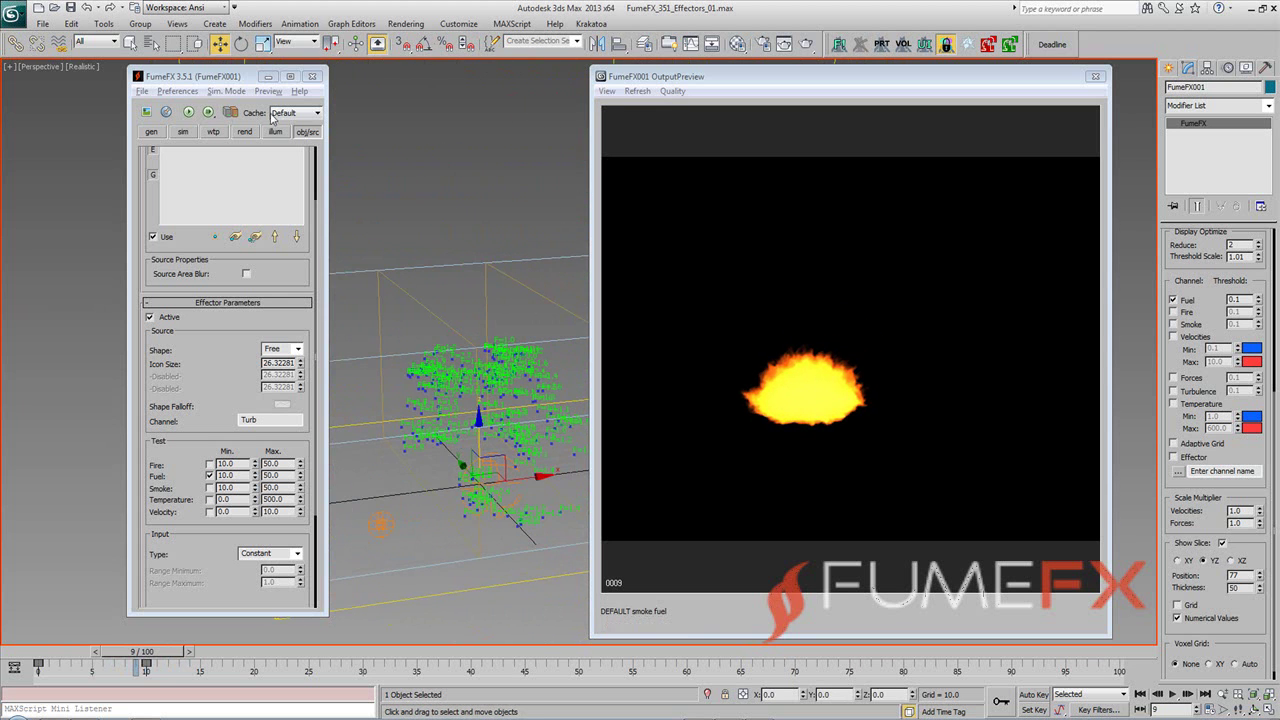
Turn on Smoke rendering in the render settings
click(250, 133)
scroll(185, 460, down, 2)
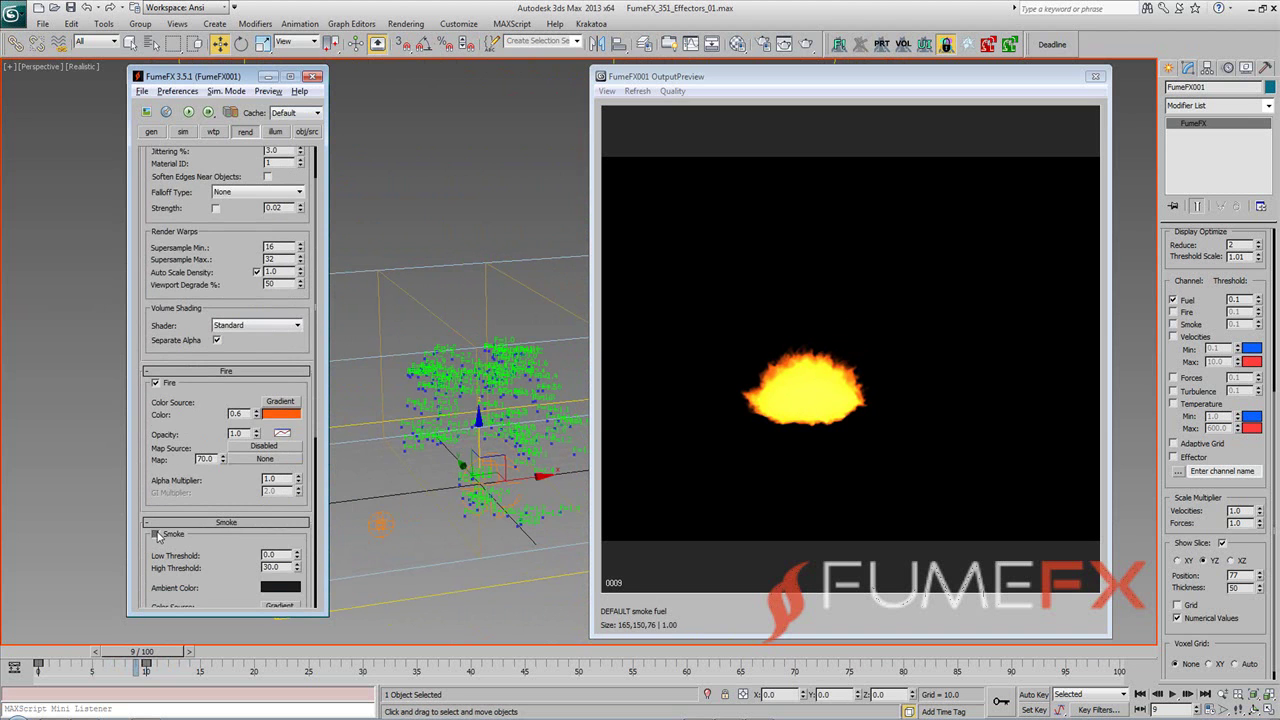
click(155, 535)
scroll(160, 530, down, 3)
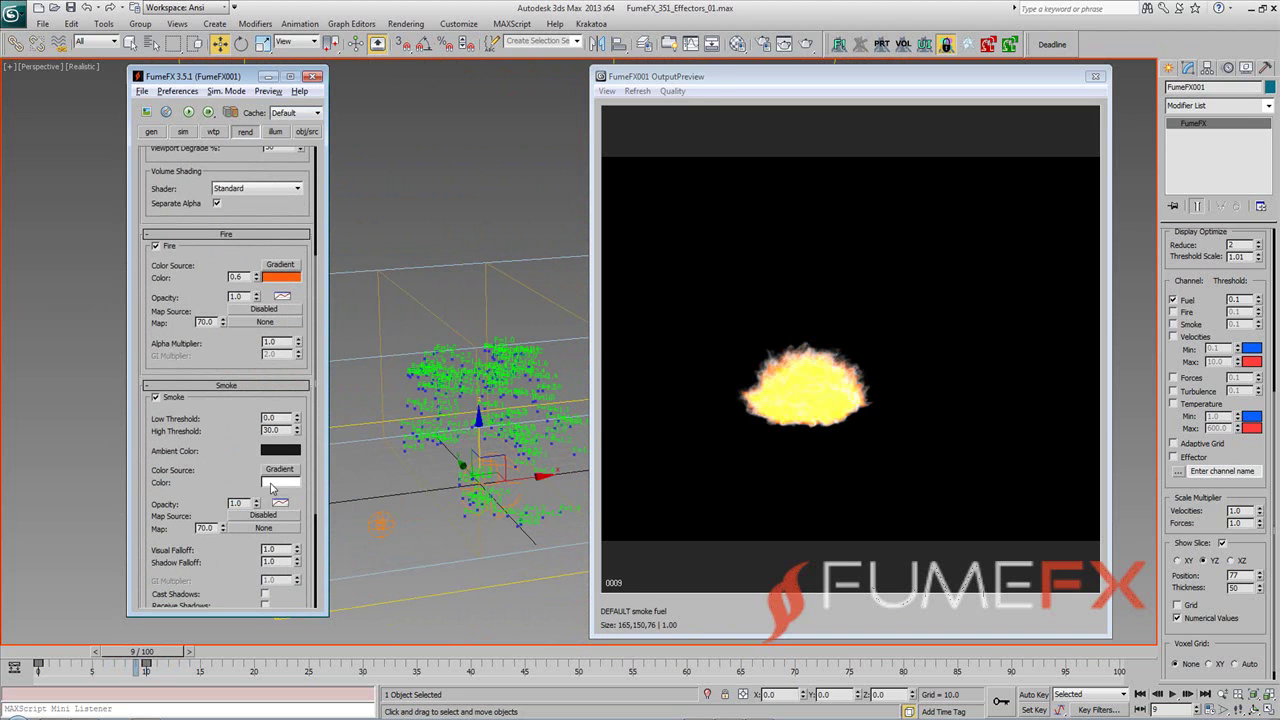
Set the smoke colour gradient key to black, giving a black-to-white density gradient
click(271, 485)
right_click(468, 386)
click(538, 460)
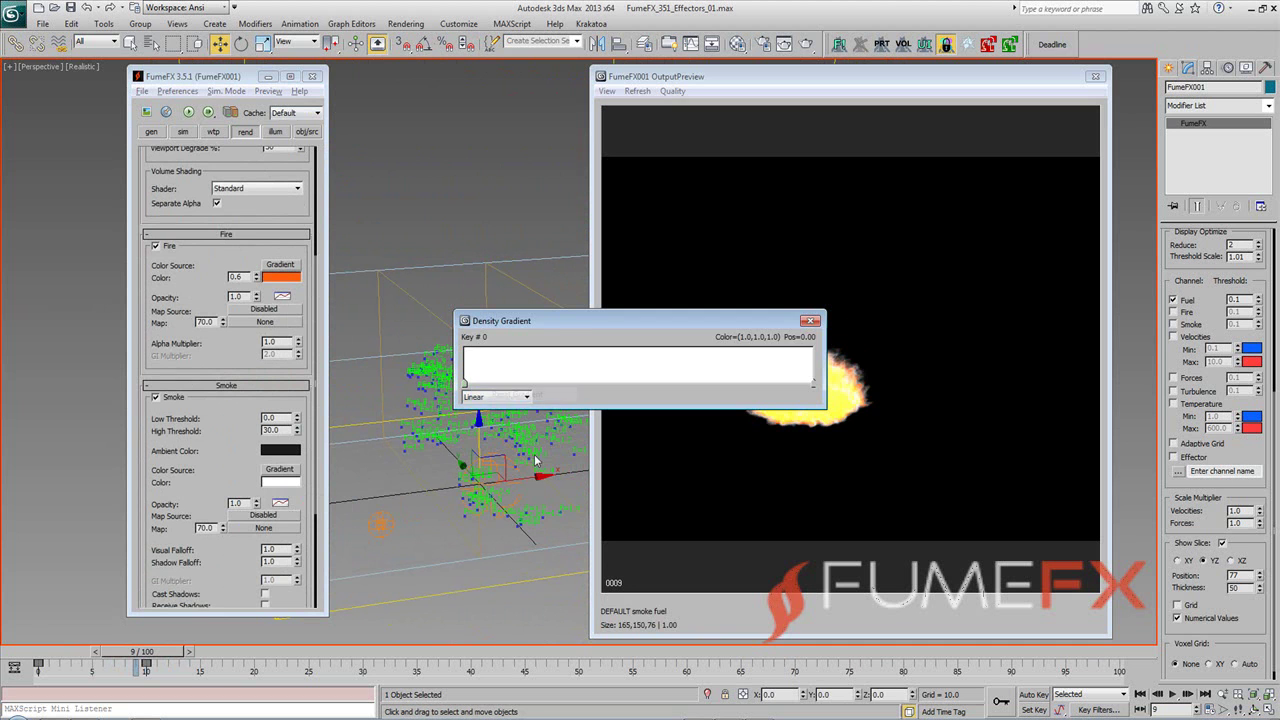
right_click(466, 386)
click(490, 394)
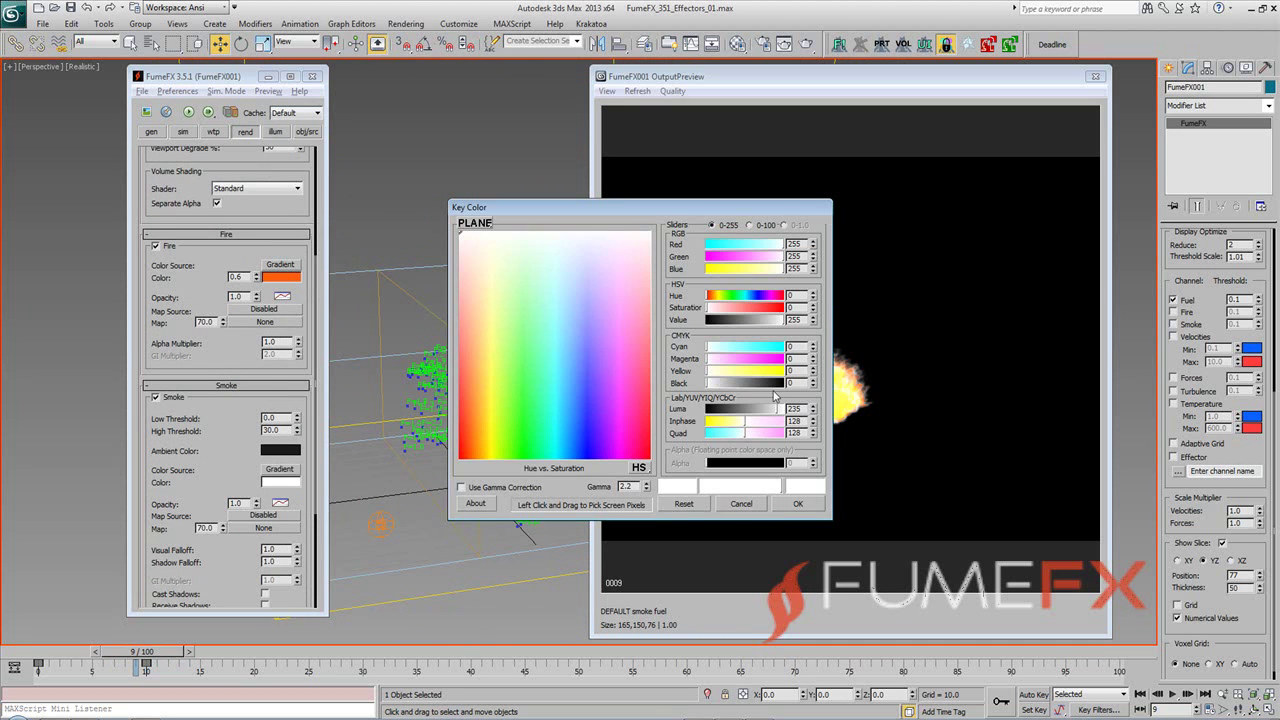
drag(798, 390, 798, 370)
click(798, 503)
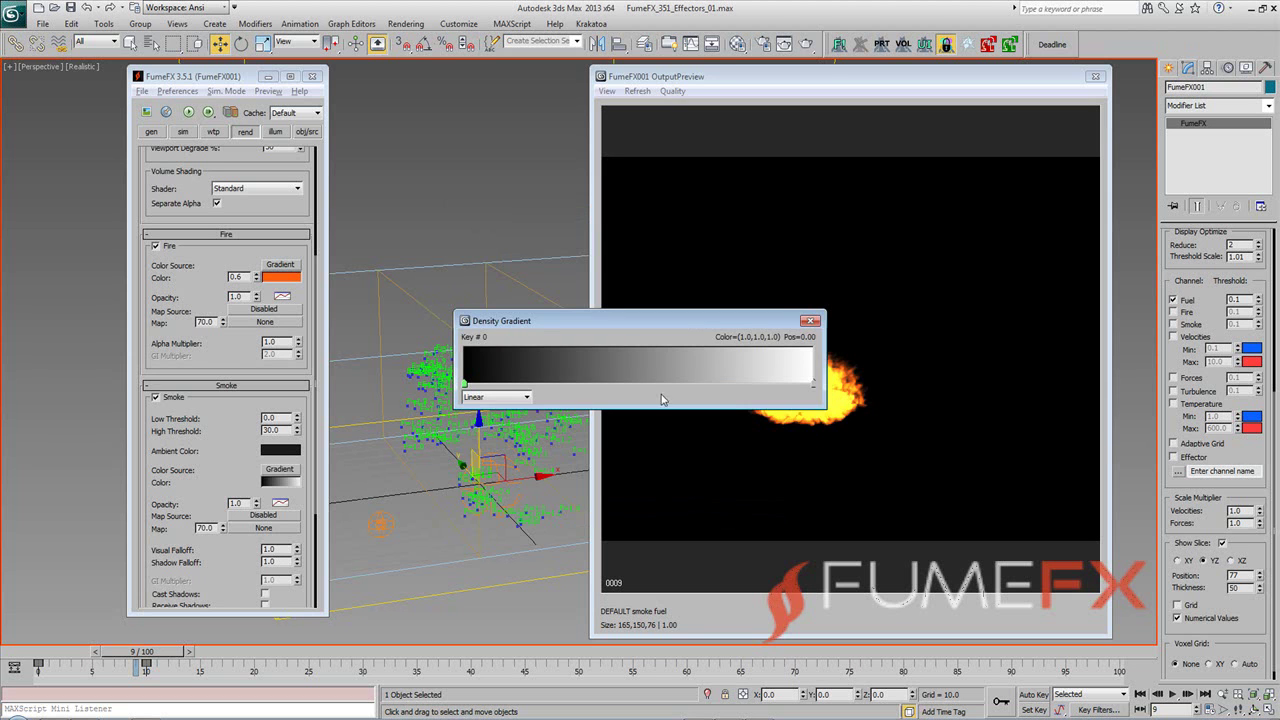
Set the environment background to mid grey and scrub to frame 32 to view the dark smoke
key(8)
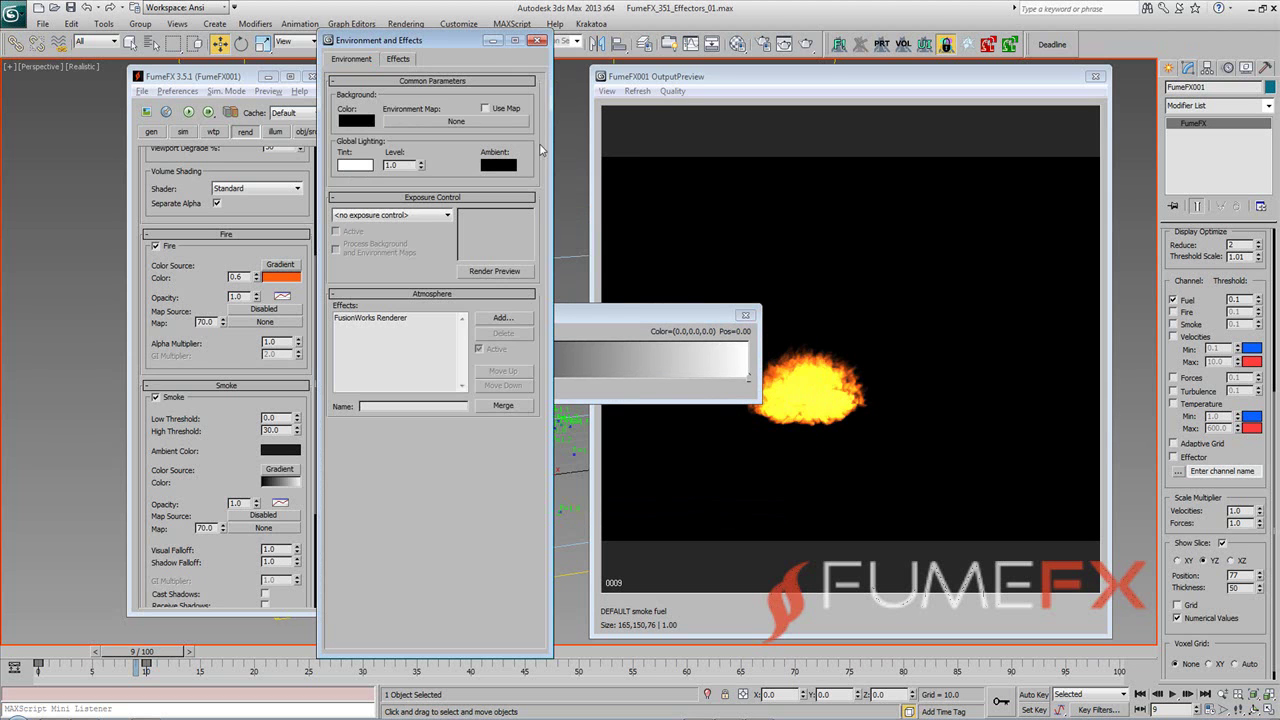
click(357, 121)
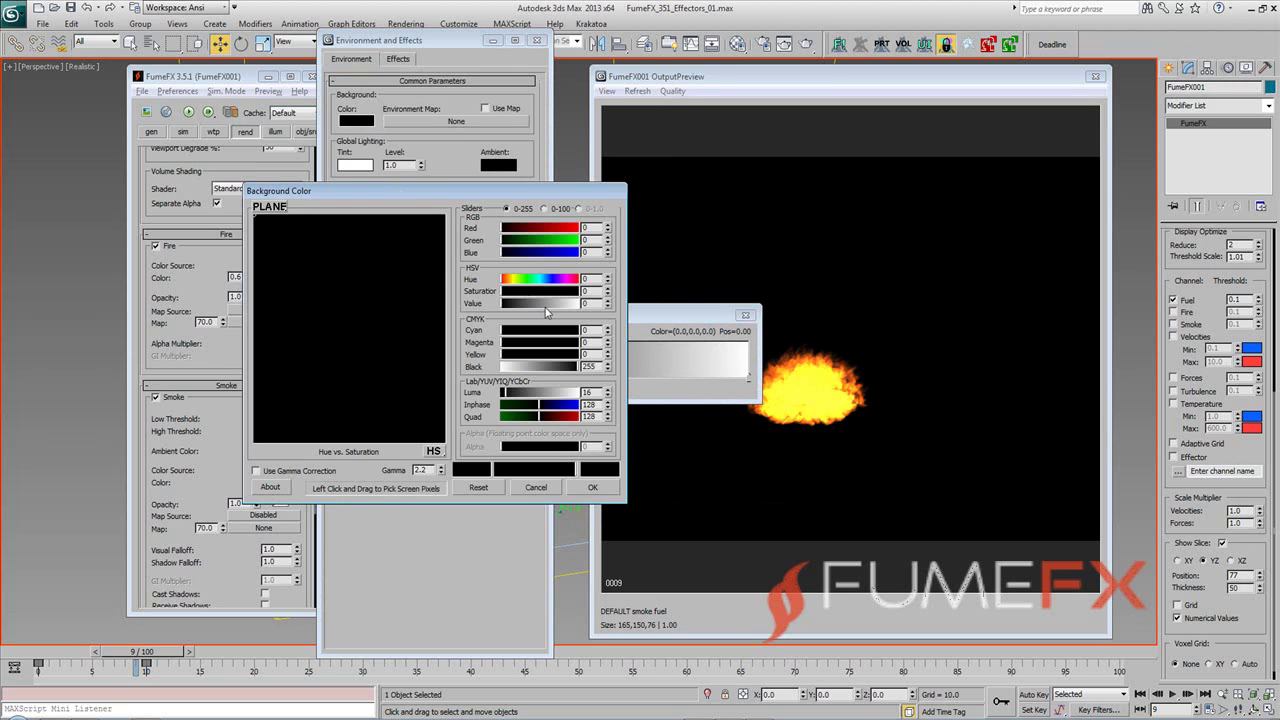
click(541, 305)
click(592, 487)
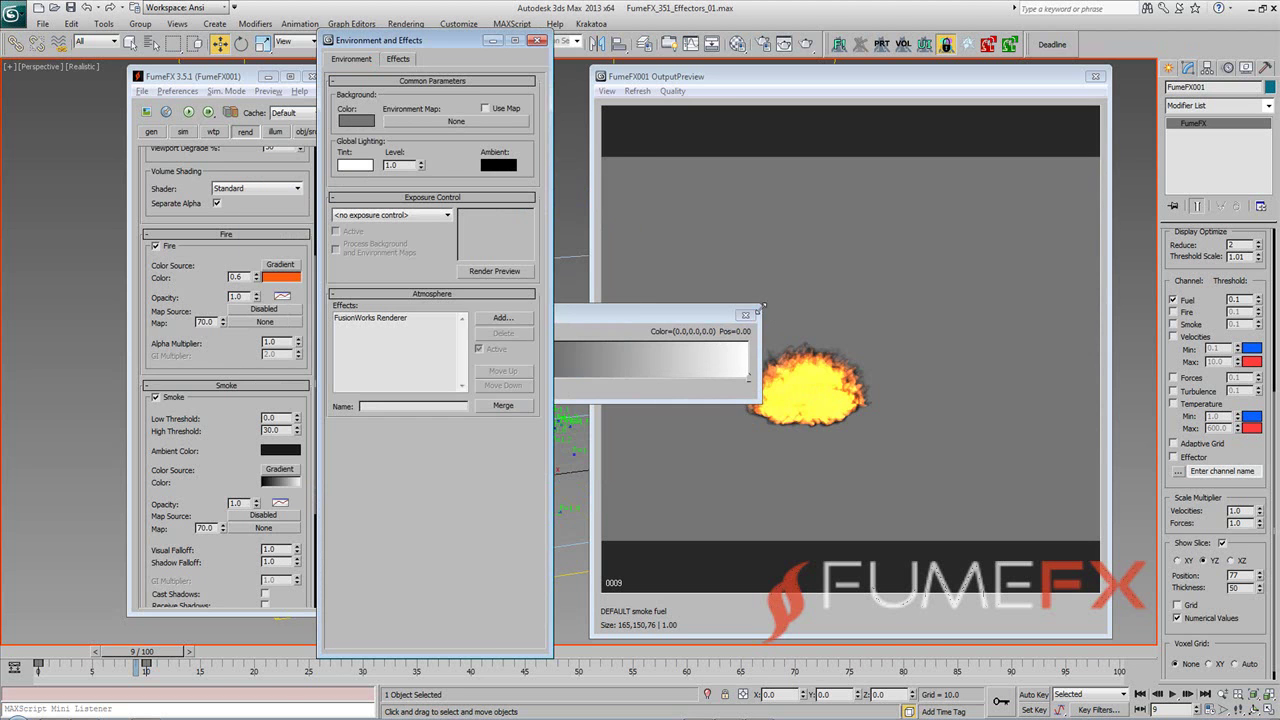
drag(172, 660, 418, 673)
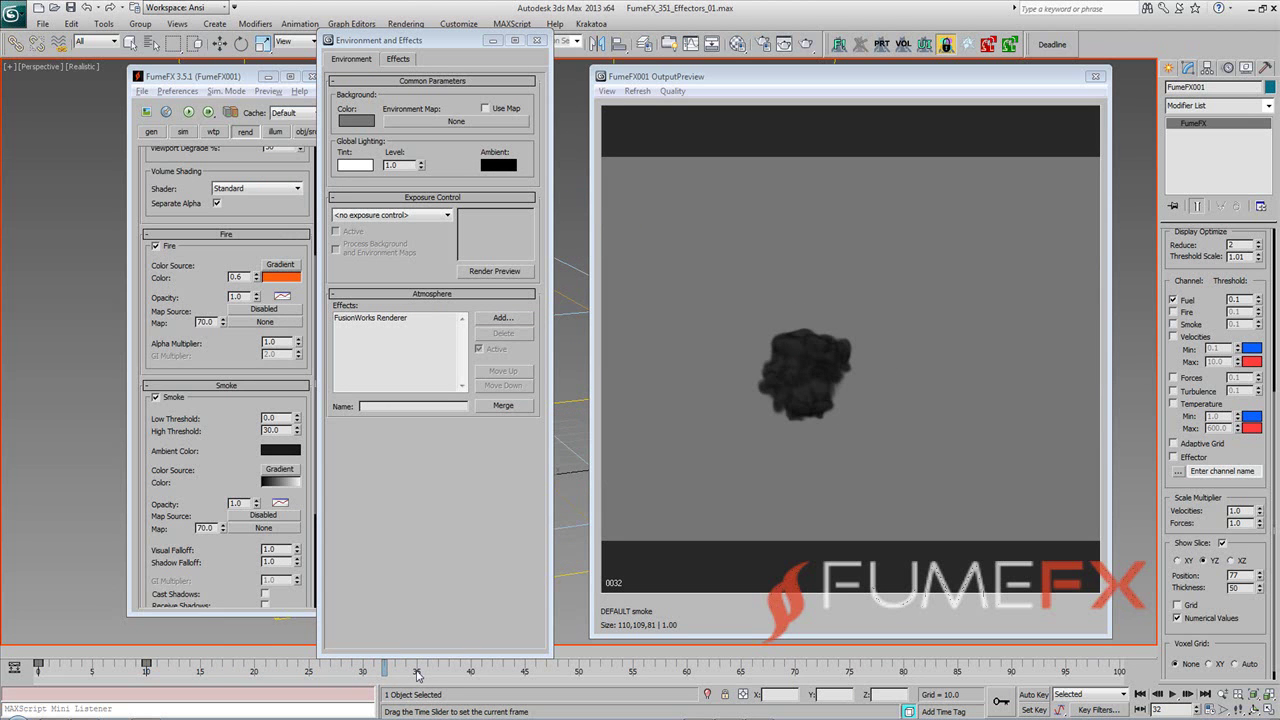
key(w)
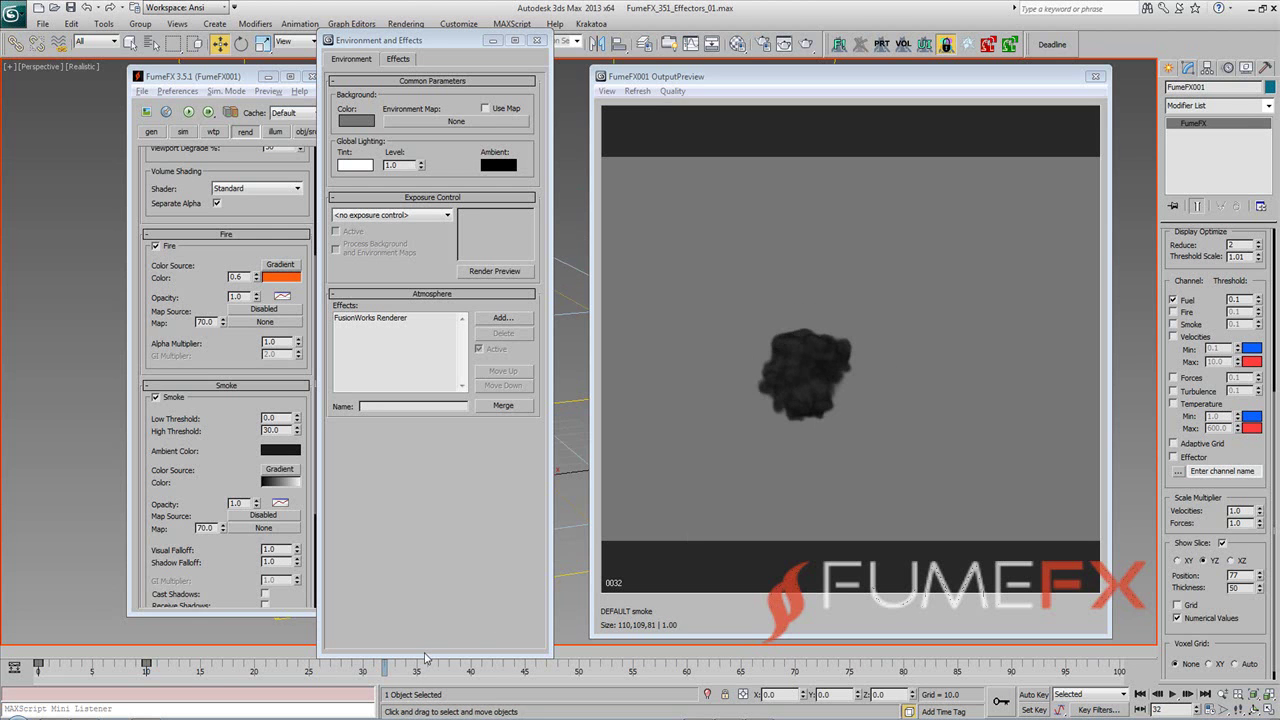
click(537, 40)
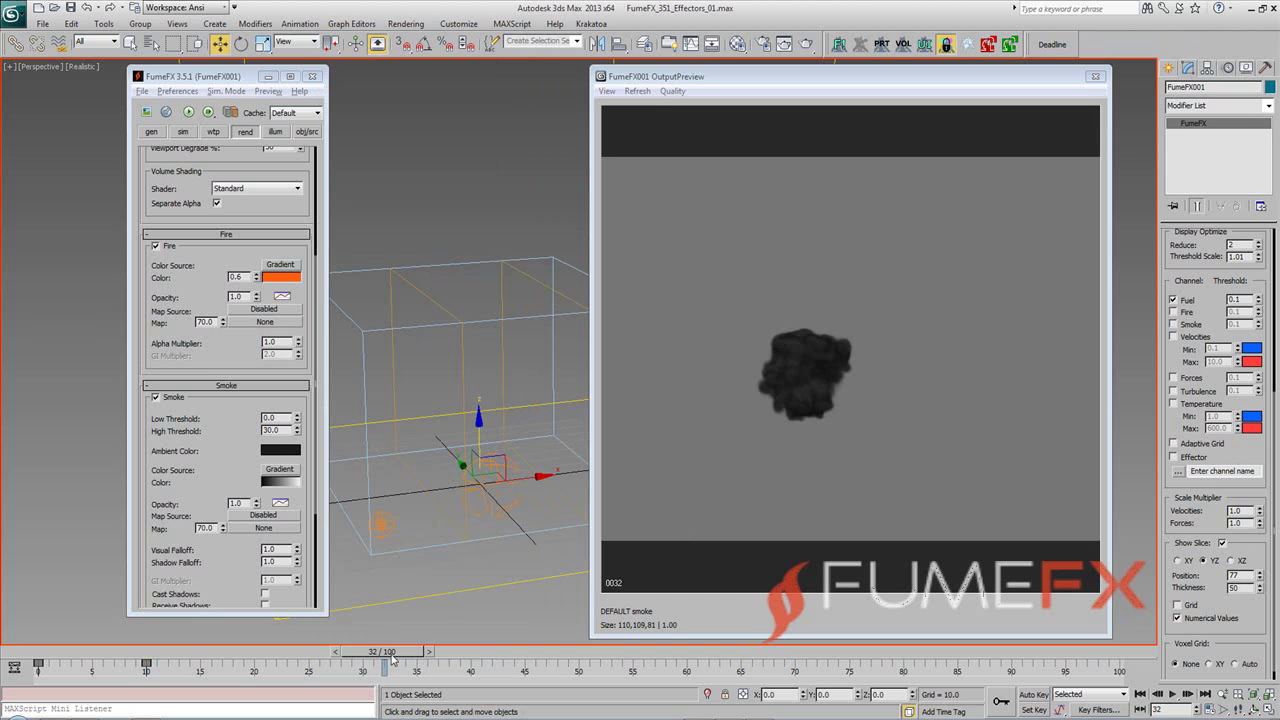
Set grid spacing to 2.0 for a 100 x 100 x 100 grid and start a new default simulation
drag(402, 657, 397, 656)
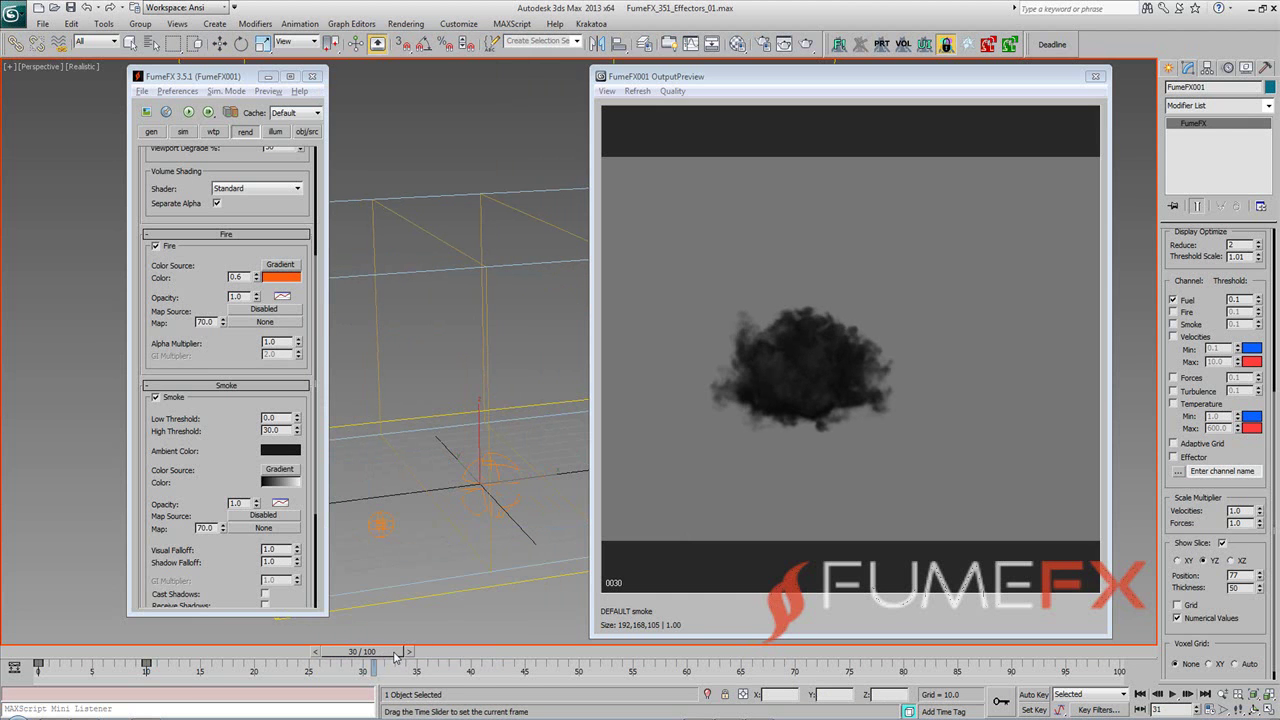
key(w)
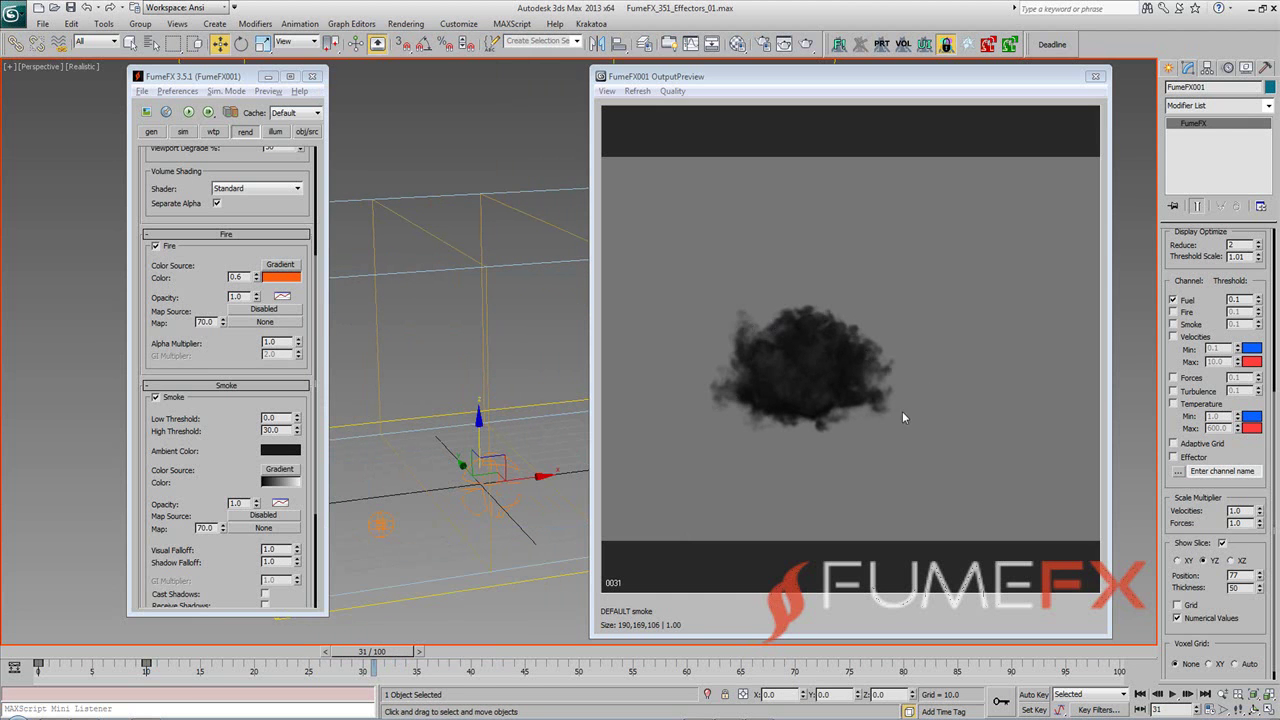
click(182, 137)
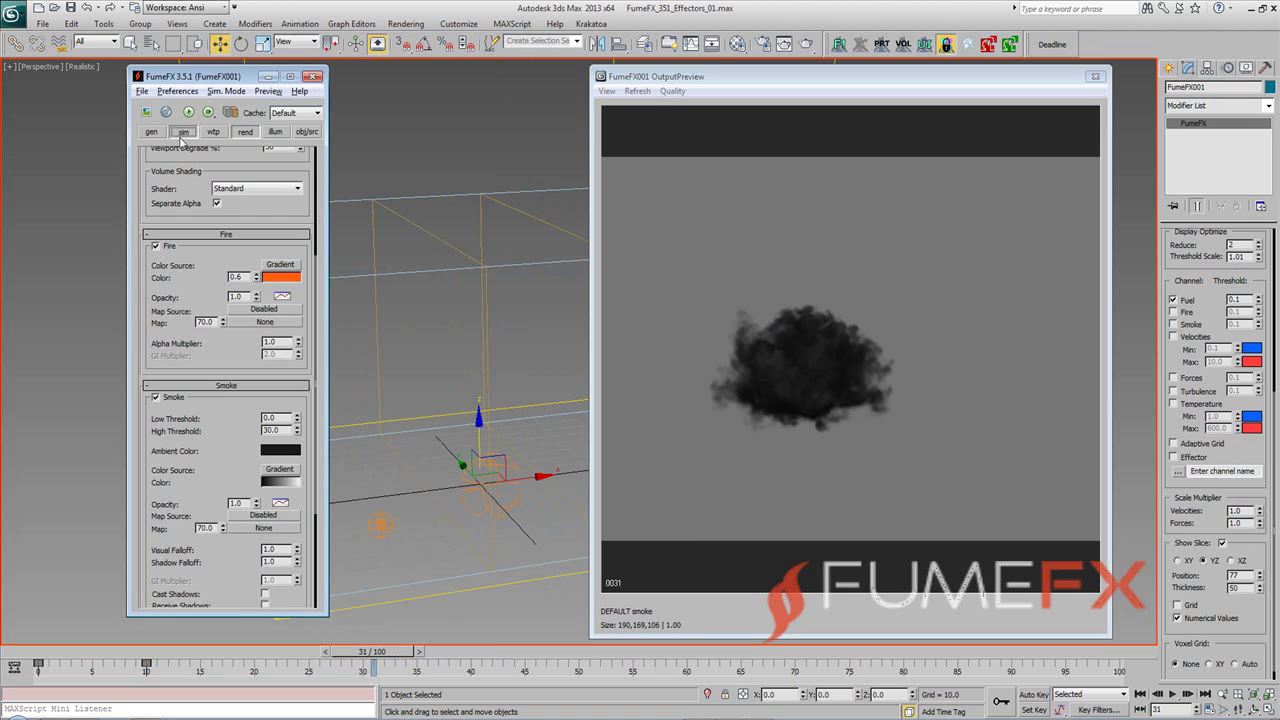
click(151, 131)
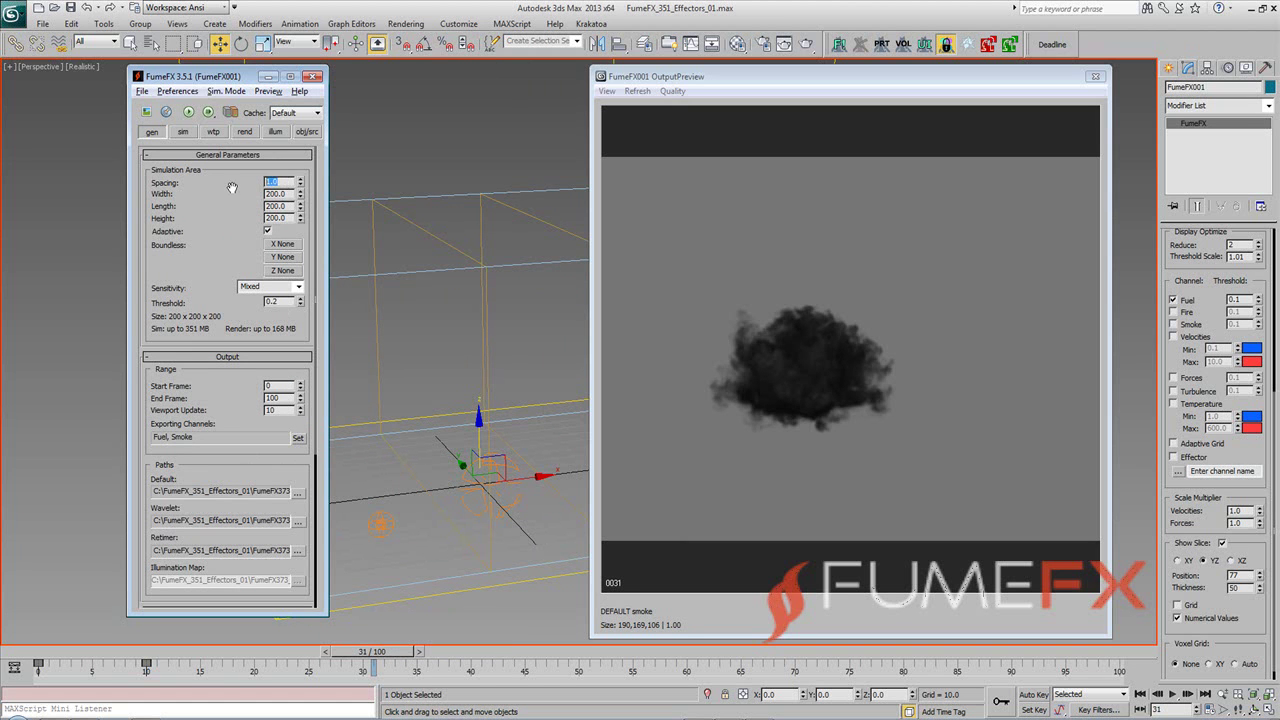
click(199, 112)
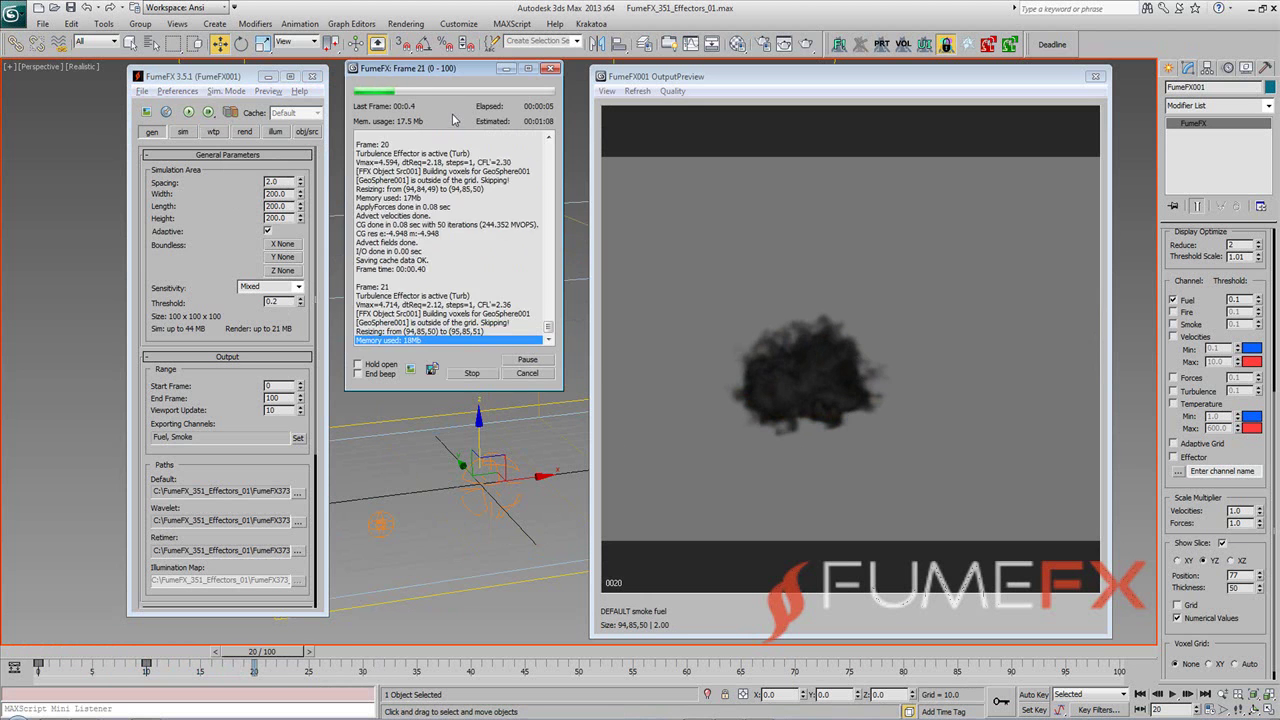
Review the simulation parameters and close the output preview while the sim computes
click(188, 132)
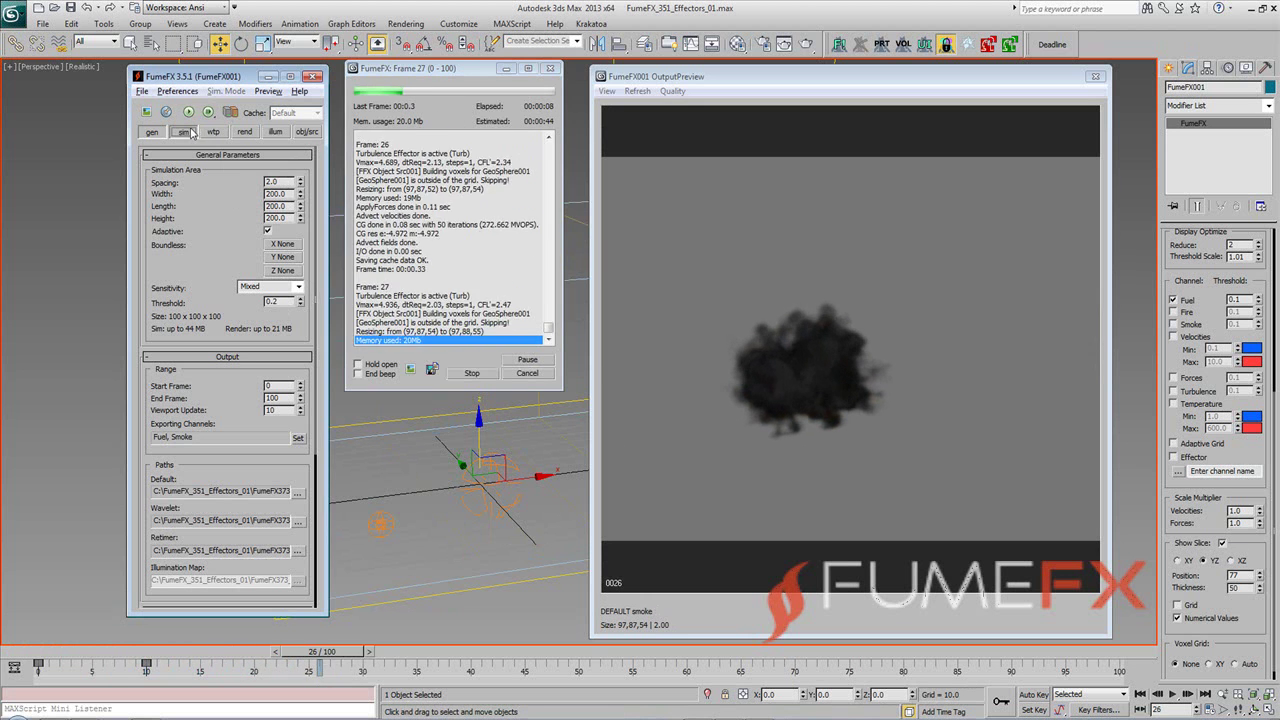
click(188, 132)
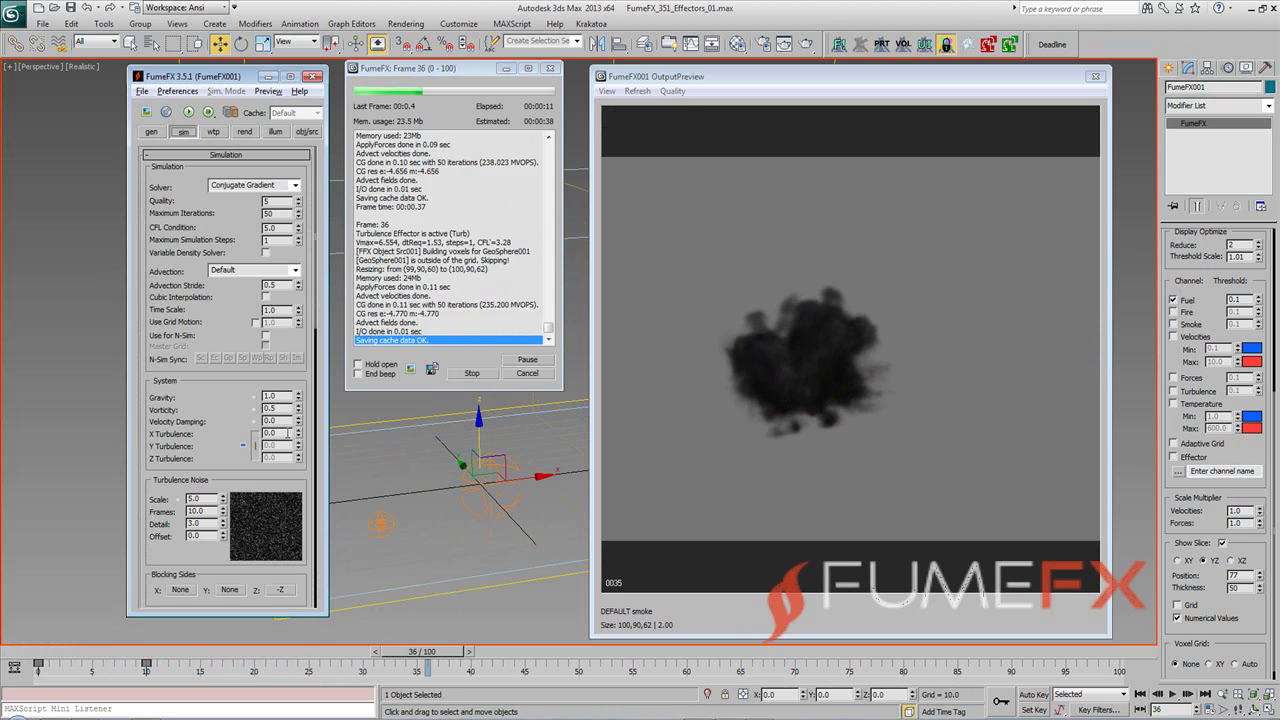
scroll(473, 564, down, 4)
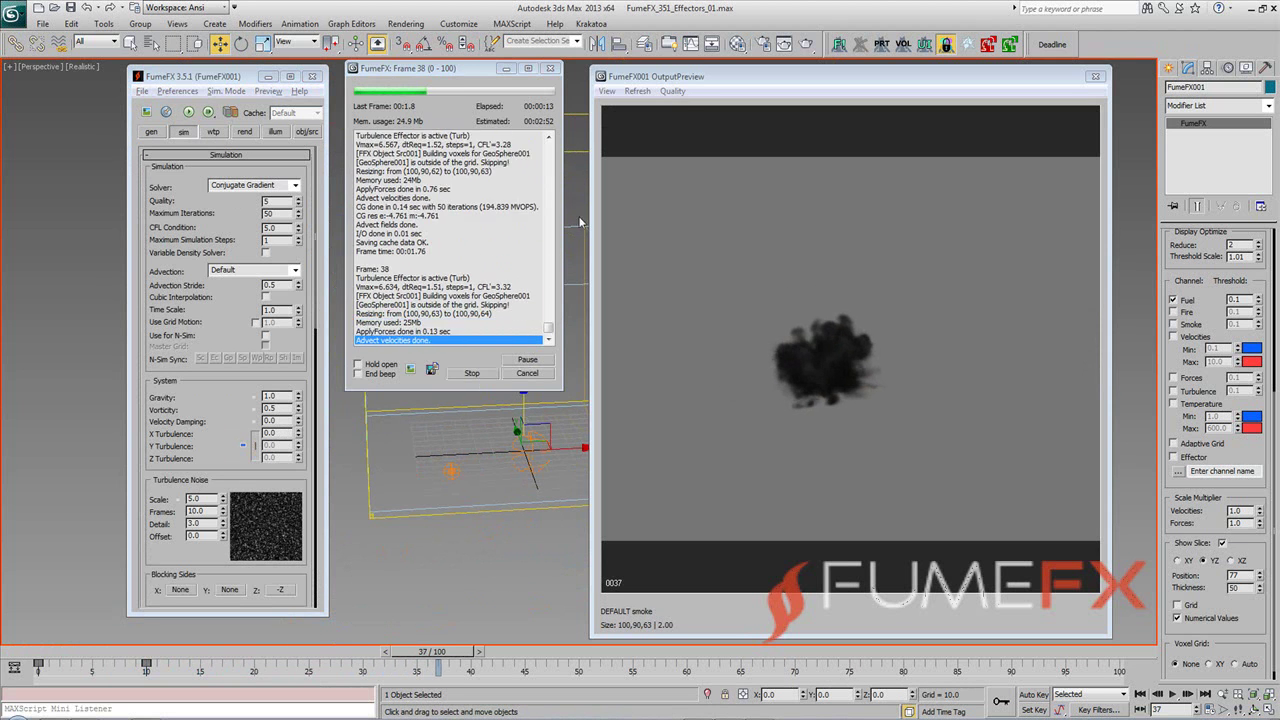
click(1095, 76)
scroll(754, 283, up, 4)
Orbit and pan around the grid box, reopening the smoke preview and checking the gen and sim settings
alt+middle_drag(849, 268, 753, 259)
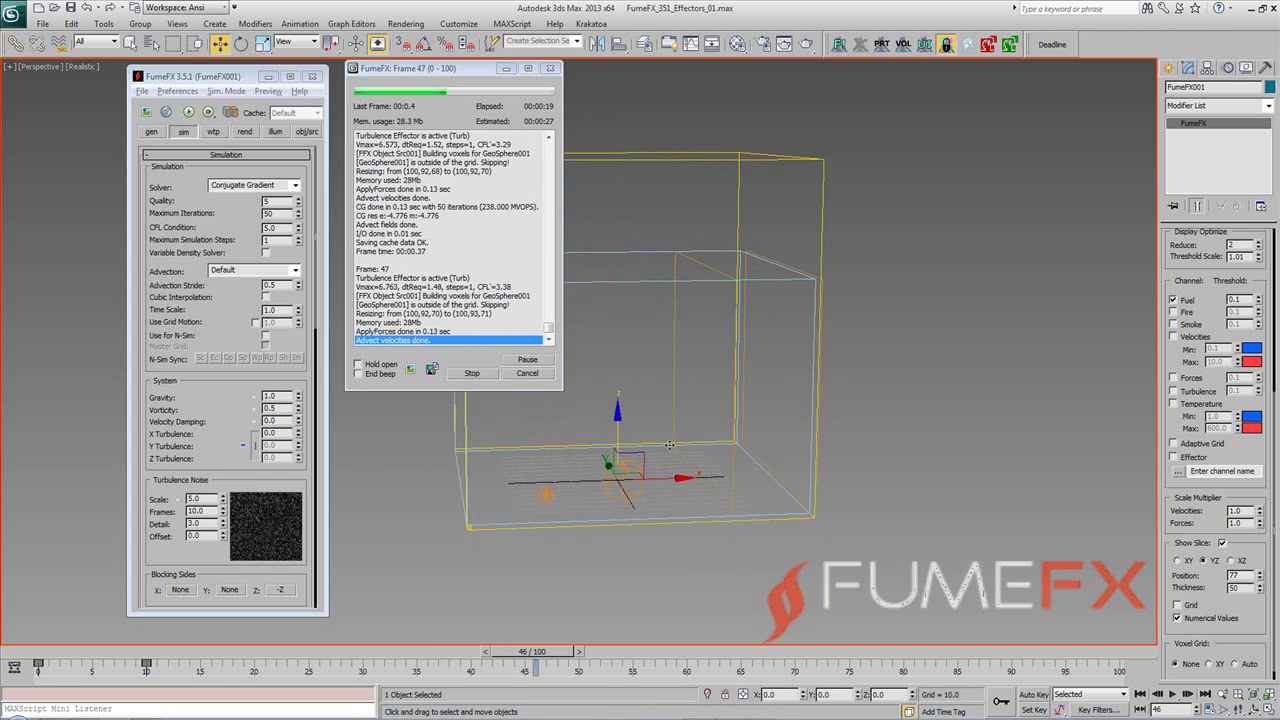
alt+middle_drag(664, 487, 670, 513)
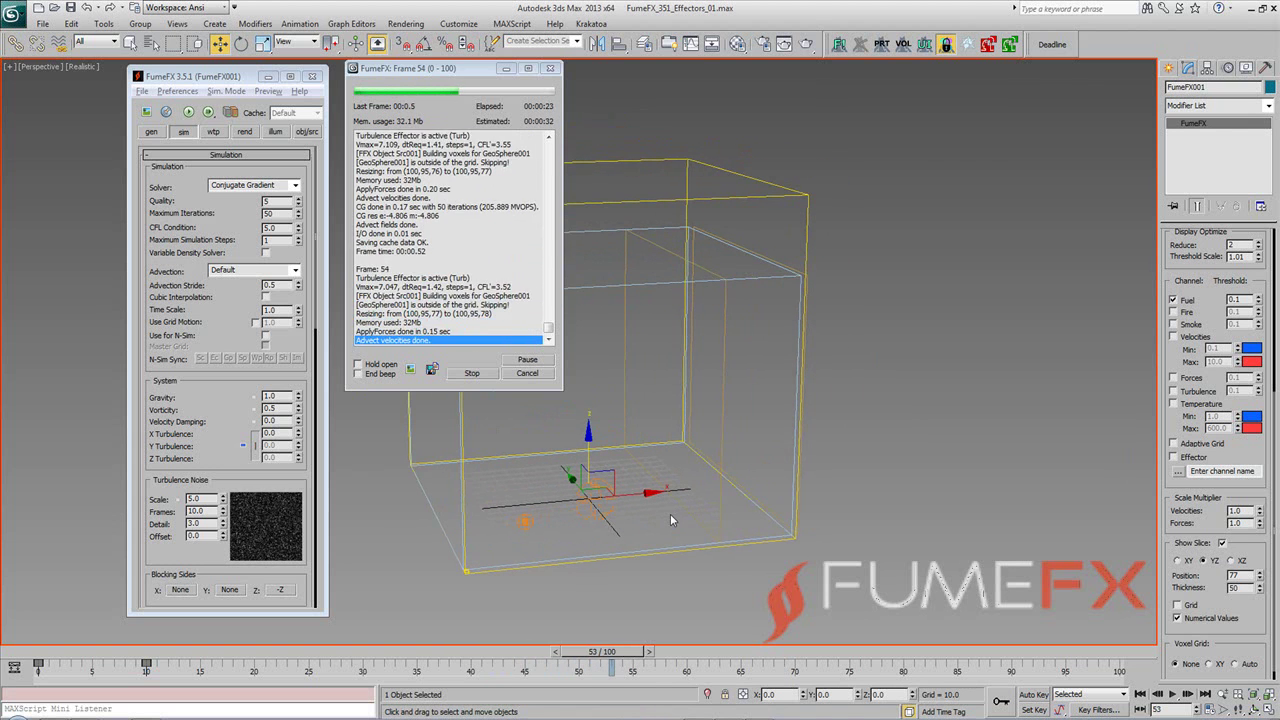
click(410, 370)
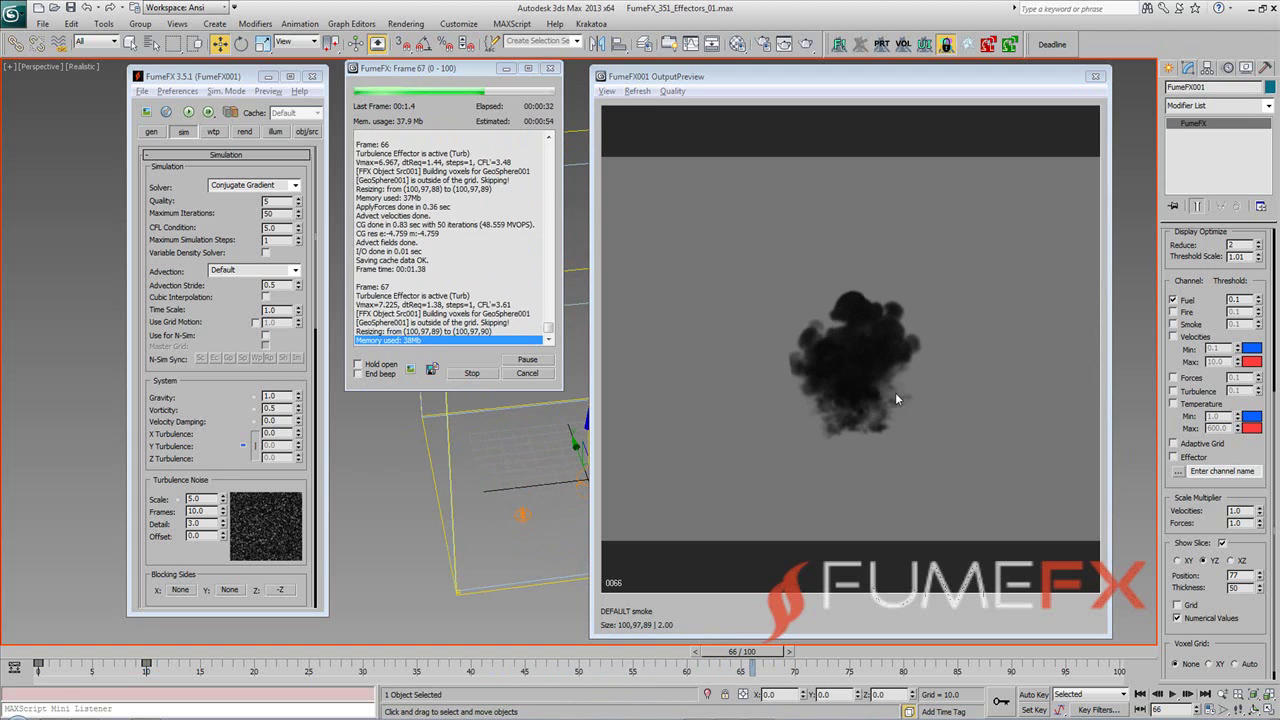
middle_drag(521, 538, 400, 562)
click(151, 132)
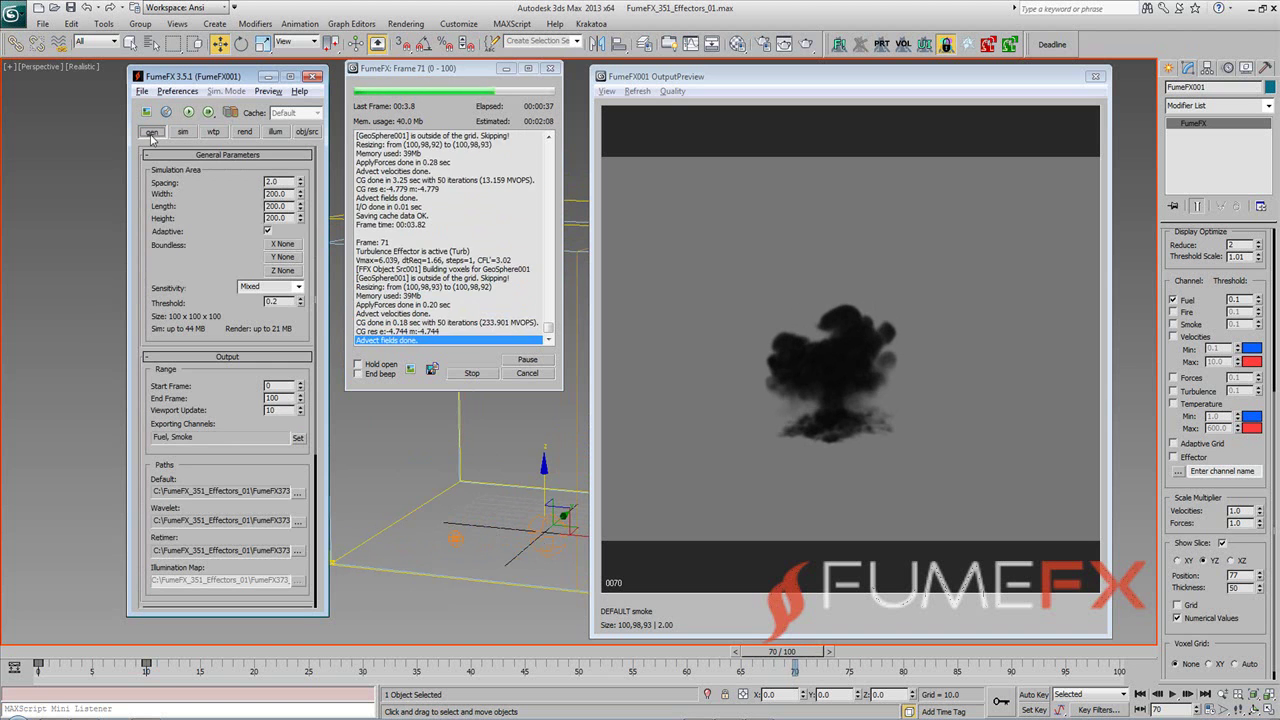
click(183, 132)
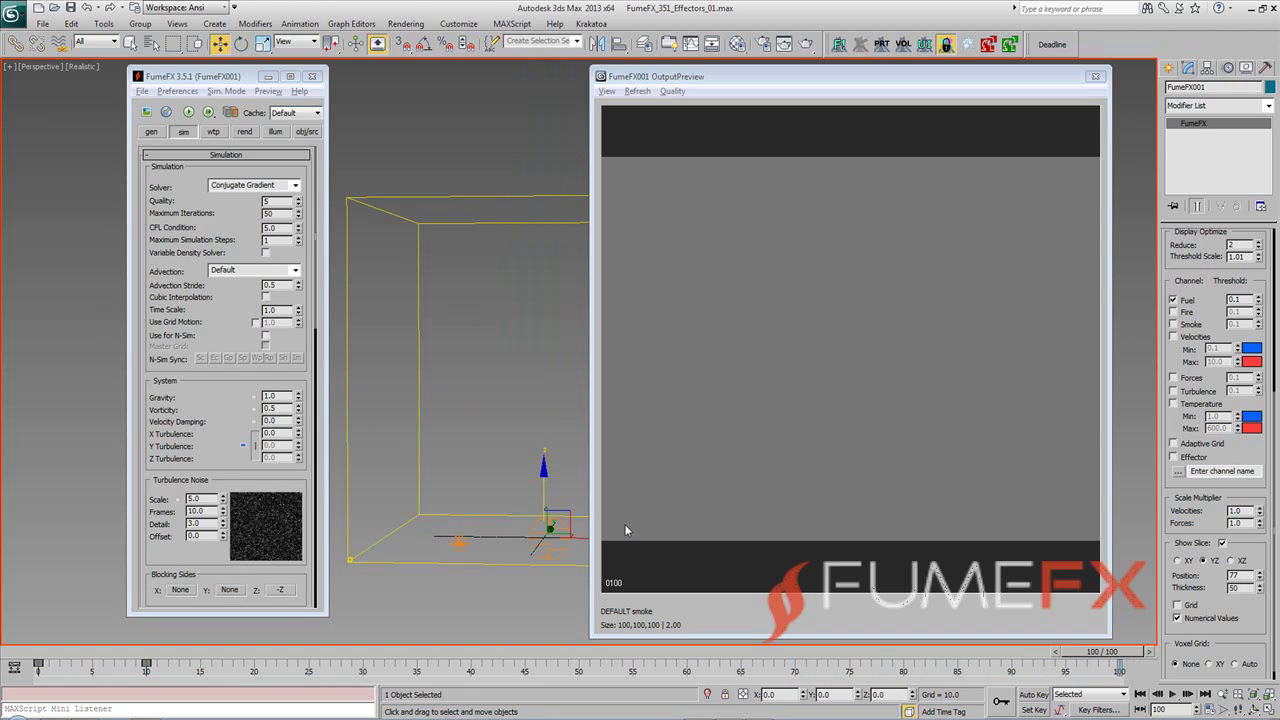
Scrub the cached frames from 10 to 50, watching the fire turn into a dark smoke puff
drag(62, 657, 170, 590)
key(w)
alt+middle_drag(451, 428, 506, 428)
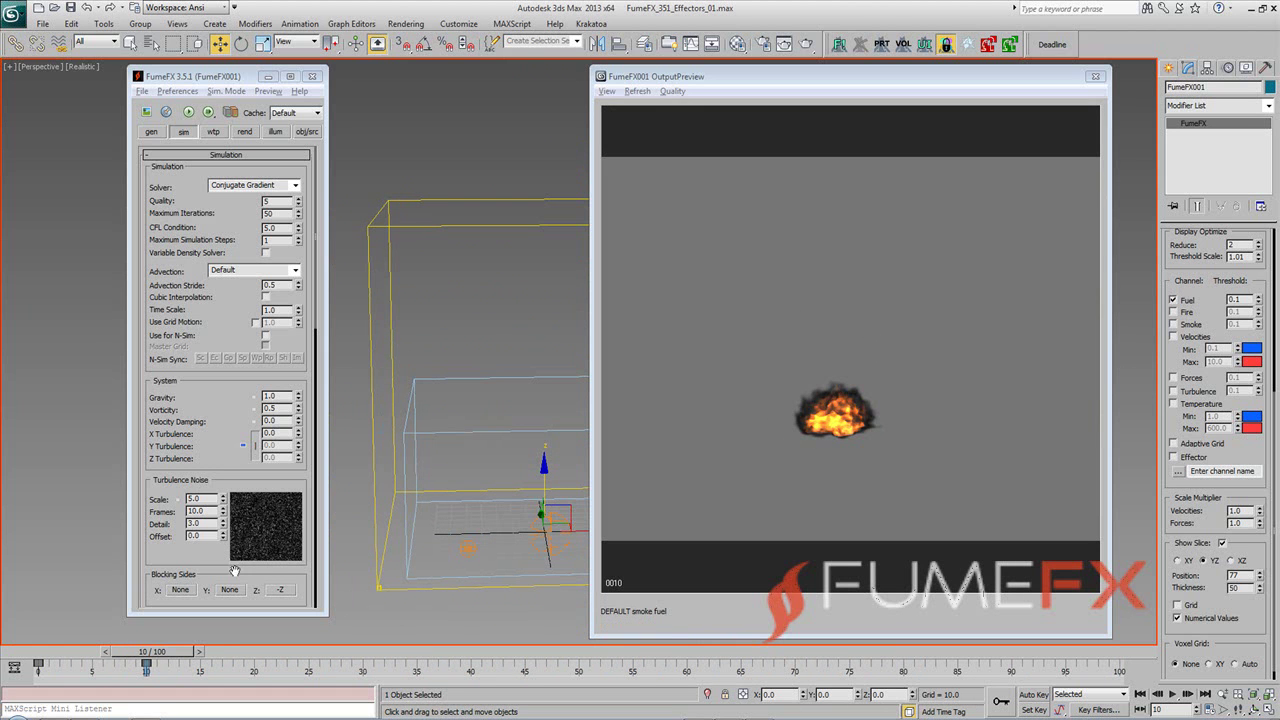
drag(162, 654, 301, 652)
On the gen tab, make the grid boundless in both X and both Y directions
key(w)
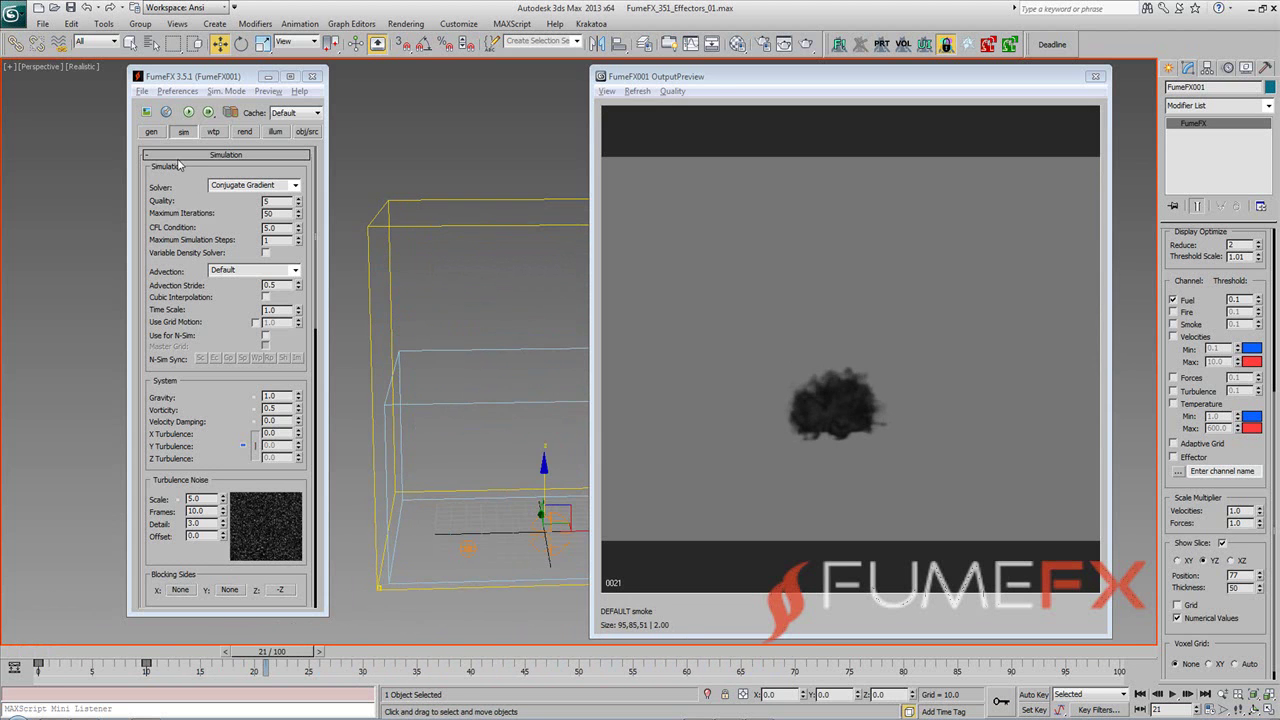
click(151, 132)
click(285, 245)
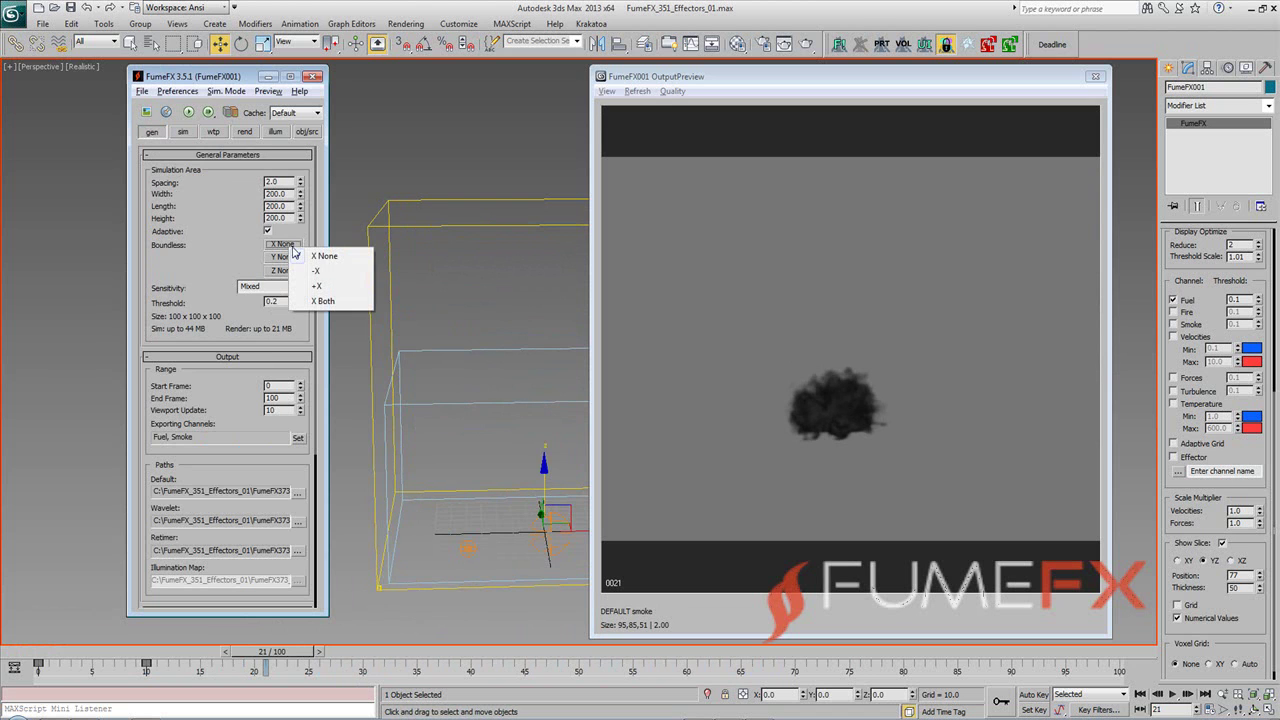
click(322, 300)
click(283, 257)
click(326, 313)
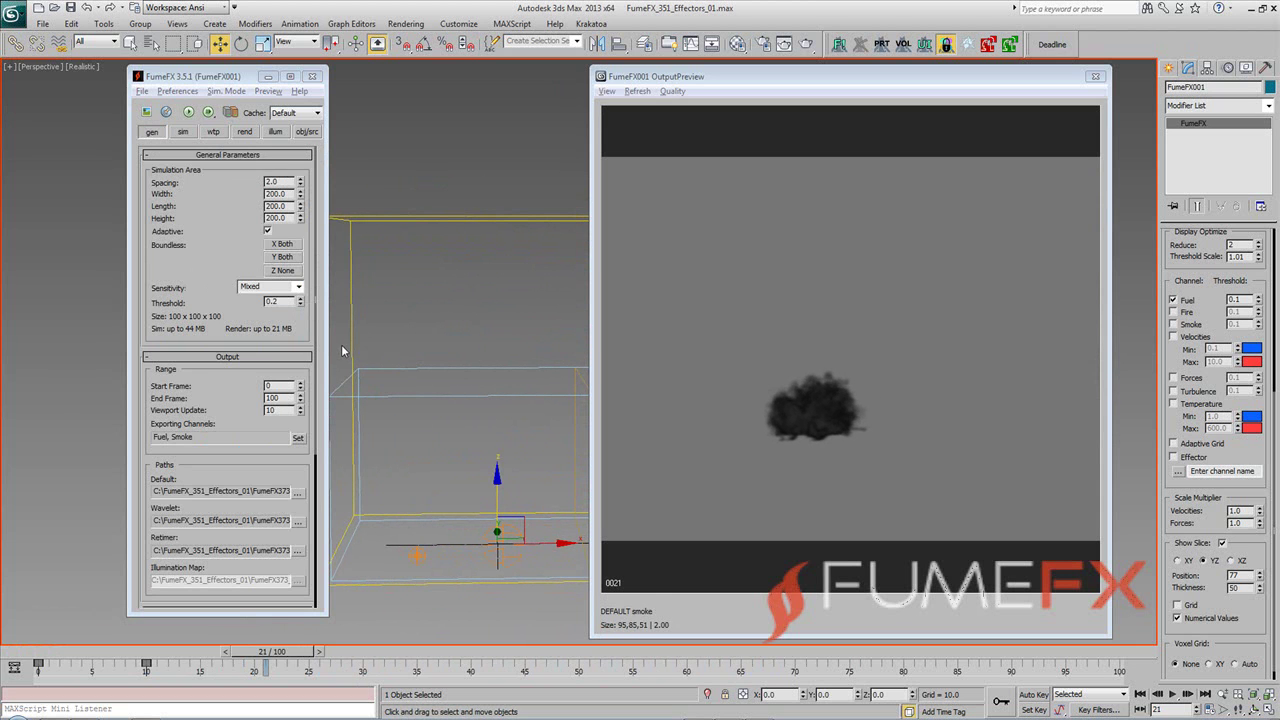
Set Z boundless to +Z and scrub to later frames to see the taller plume
click(290, 271)
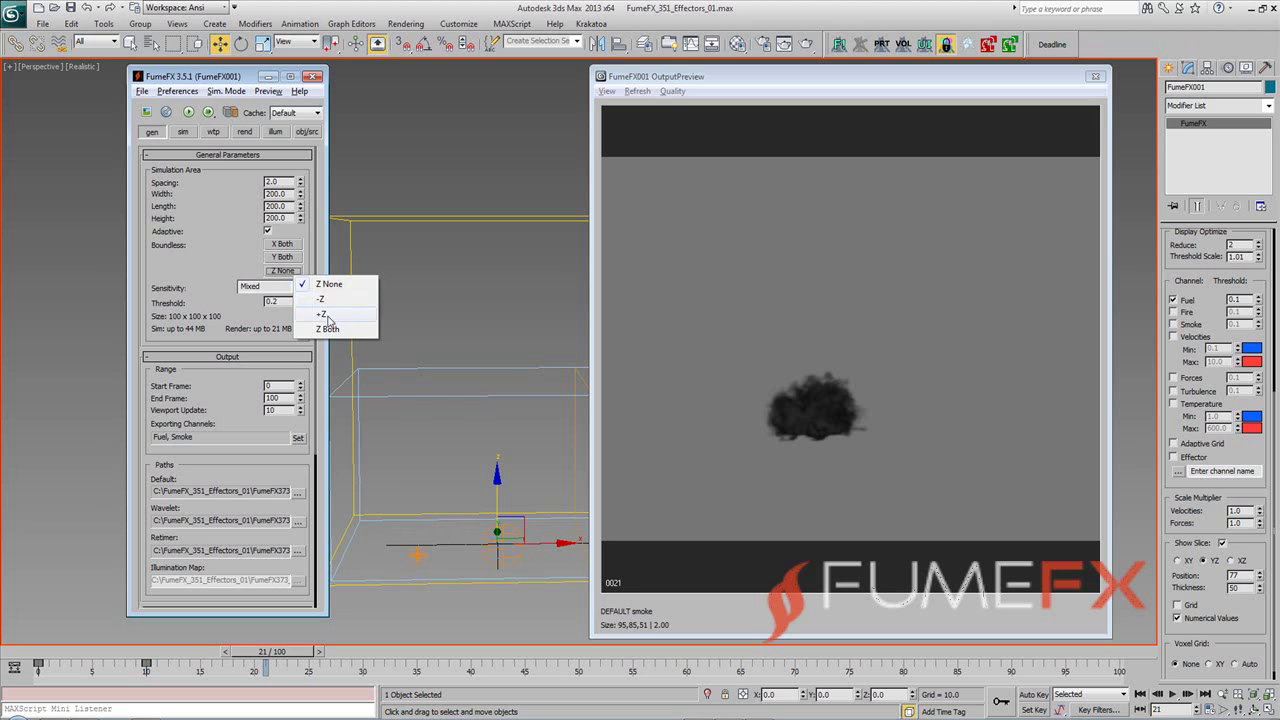
click(326, 315)
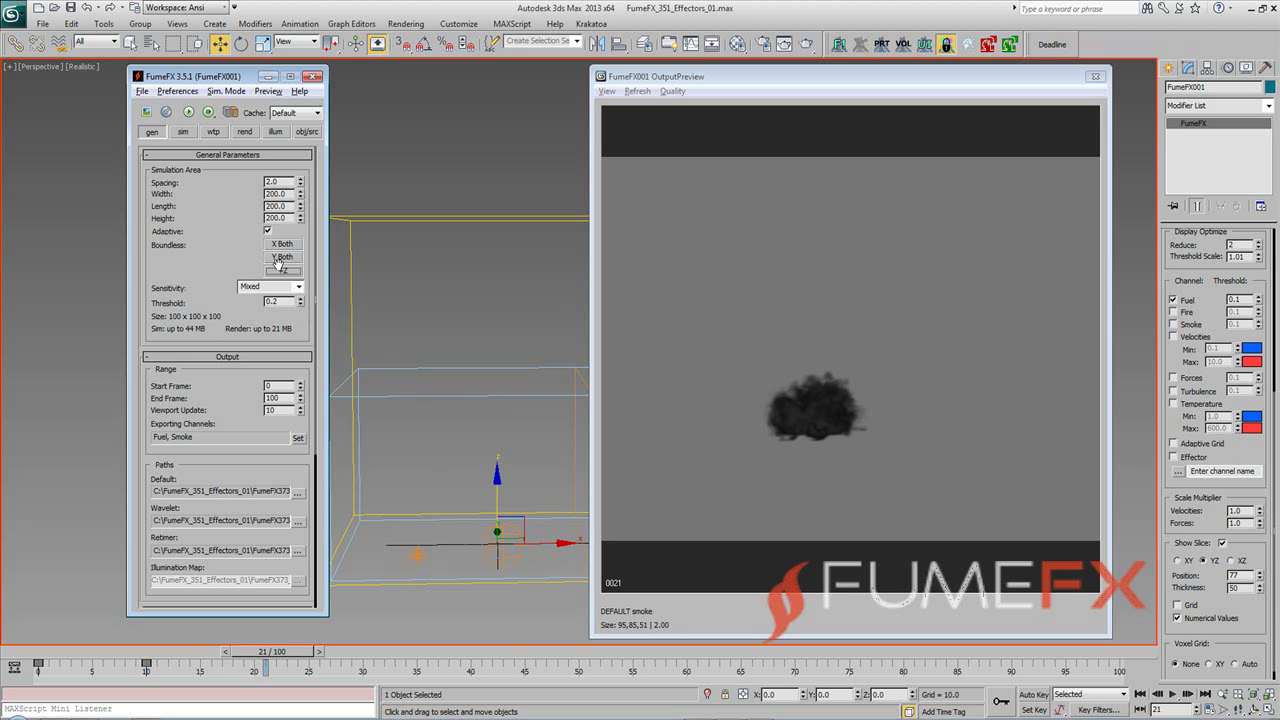
alt+middle_drag(505, 371, 400, 425)
drag(263, 655, 826, 632)
Close the output preview and display the Smoke channel voxels in the viewport
key(w)
click(1095, 76)
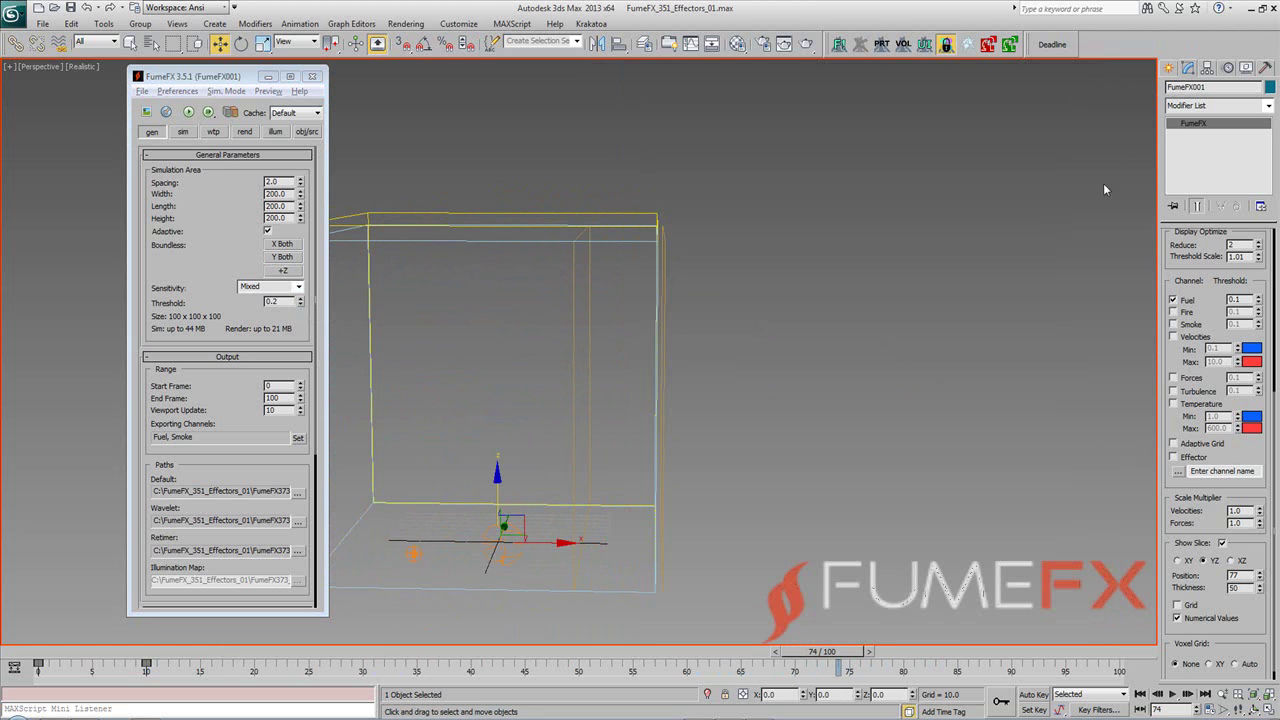
click(1189, 325)
alt+middle_drag(833, 607, 647, 467)
scroll(689, 420, up, 8)
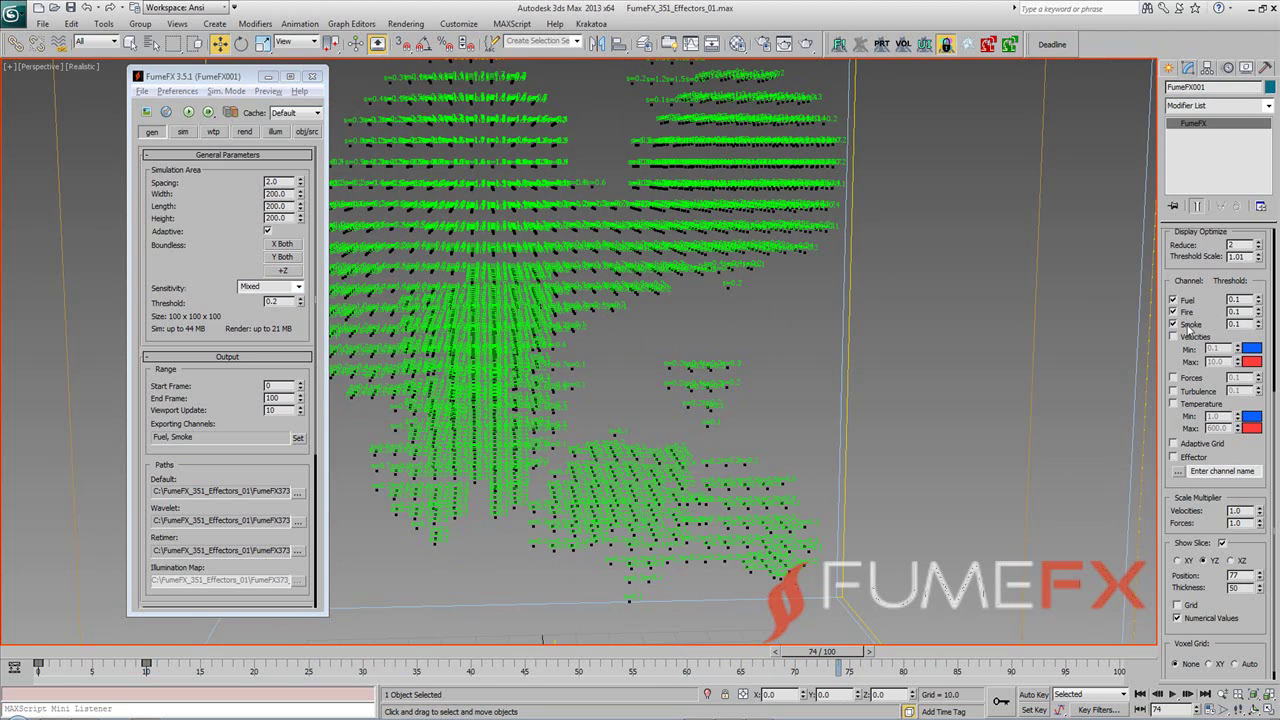
middle_drag(714, 270, 712, 313)
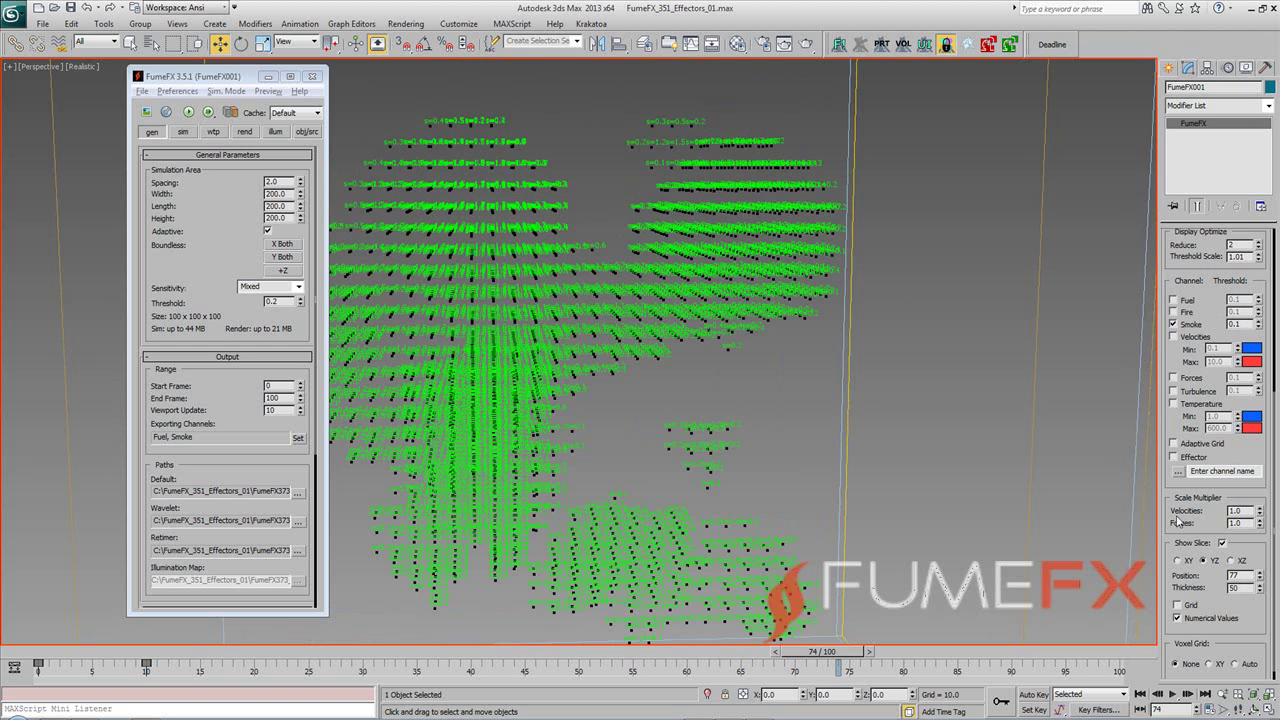
Set the voxel display to Reduce 5 with a slice thickness of 10
drag(1262, 248, 1262, 232)
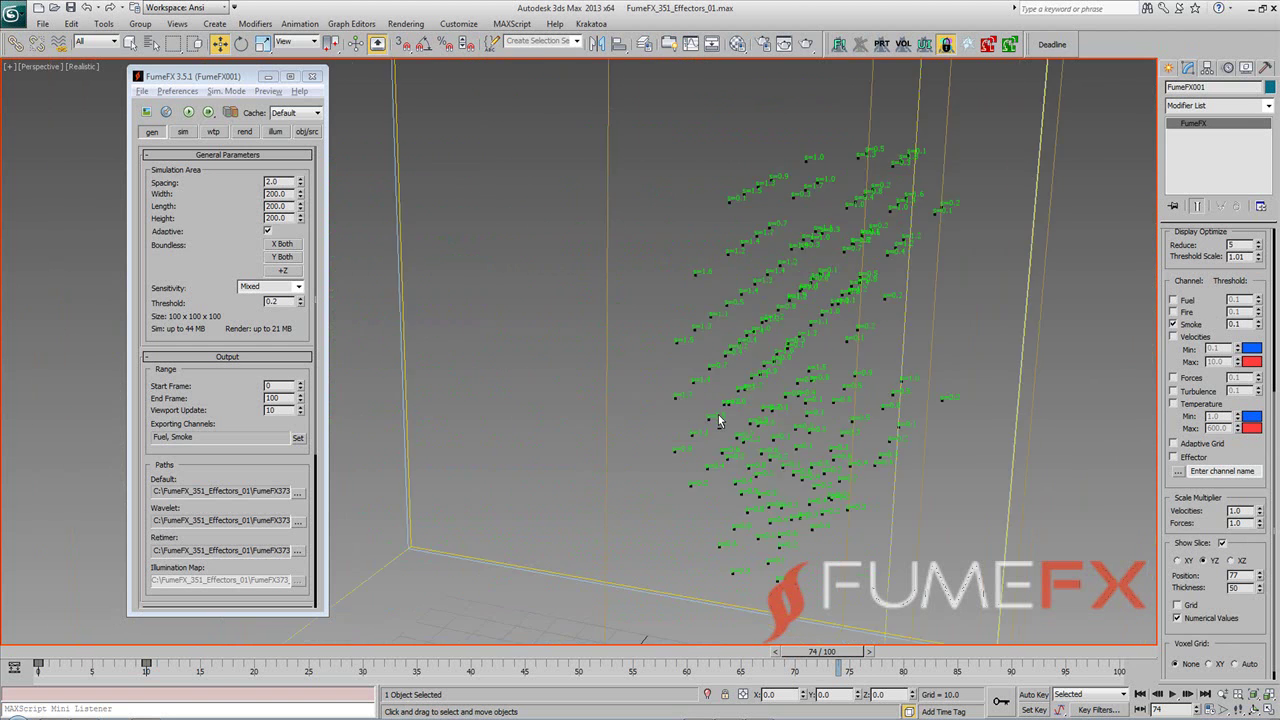
scroll(718, 420, down, 5)
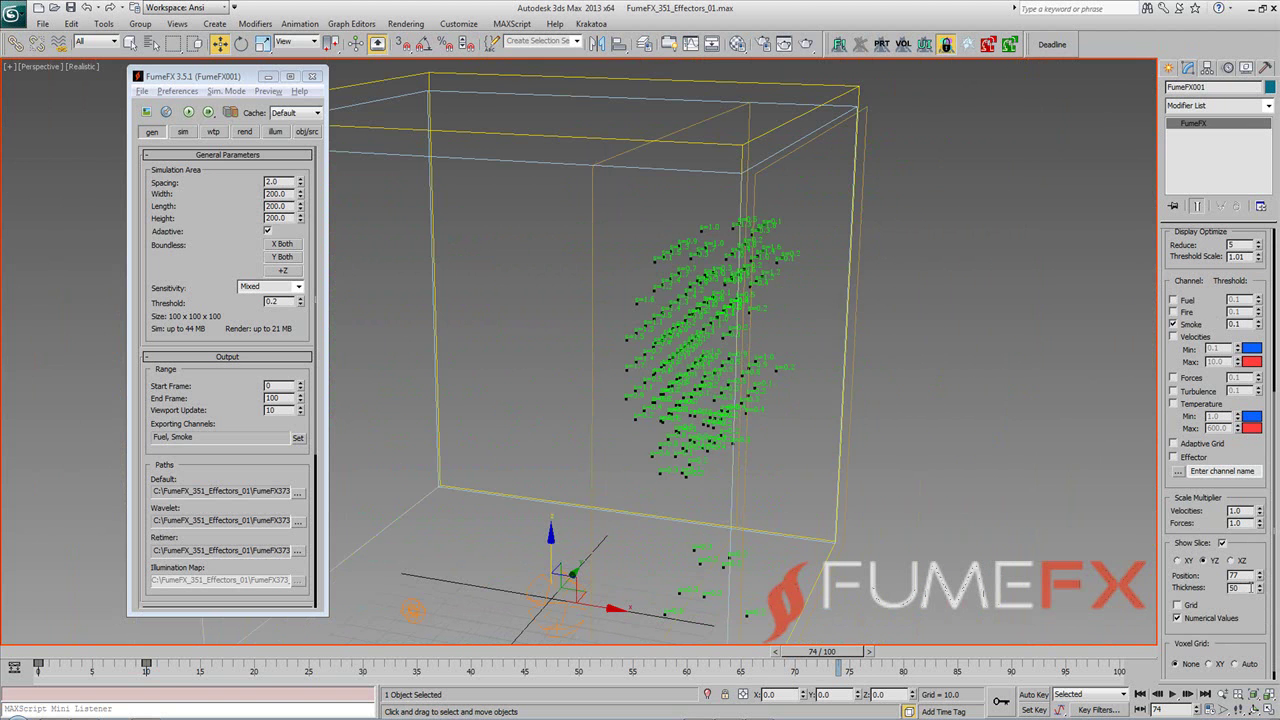
key(Return)
alt+middle_drag(768, 533, 777, 534)
scroll(534, 461, up, 6)
alt+middle_drag(534, 461, 619, 453)
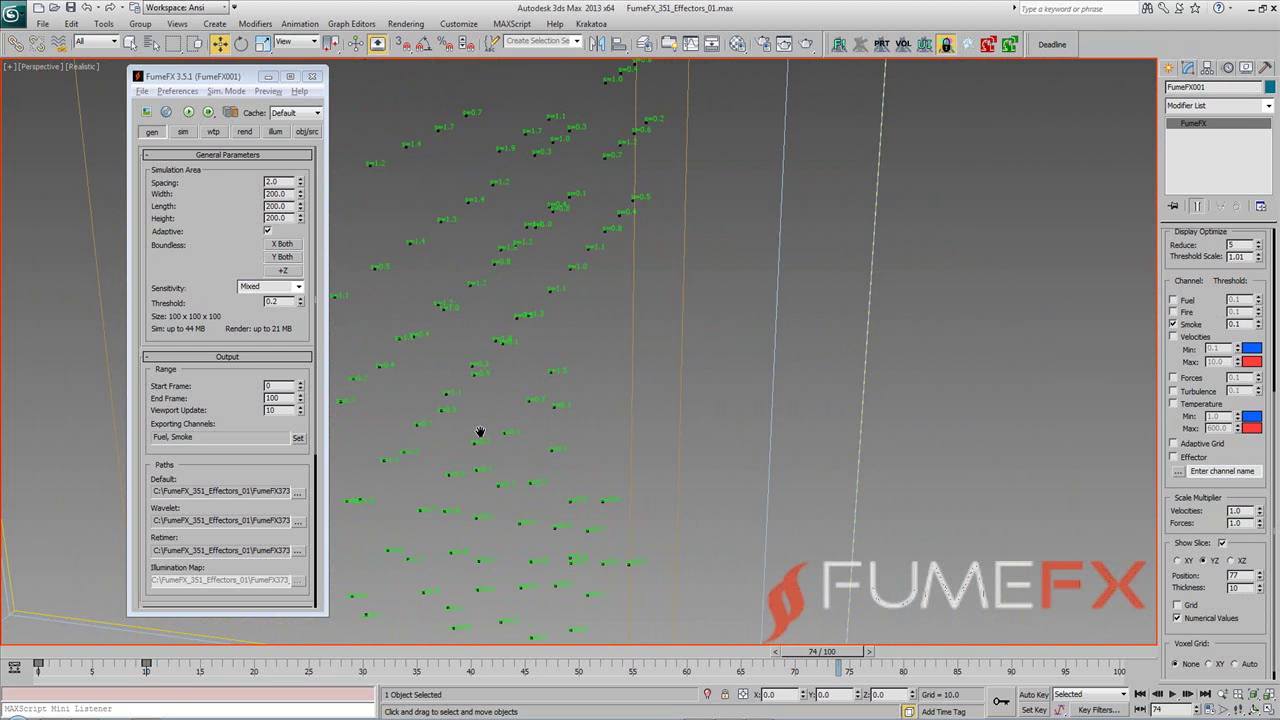
alt+middle_drag(480, 432, 716, 440)
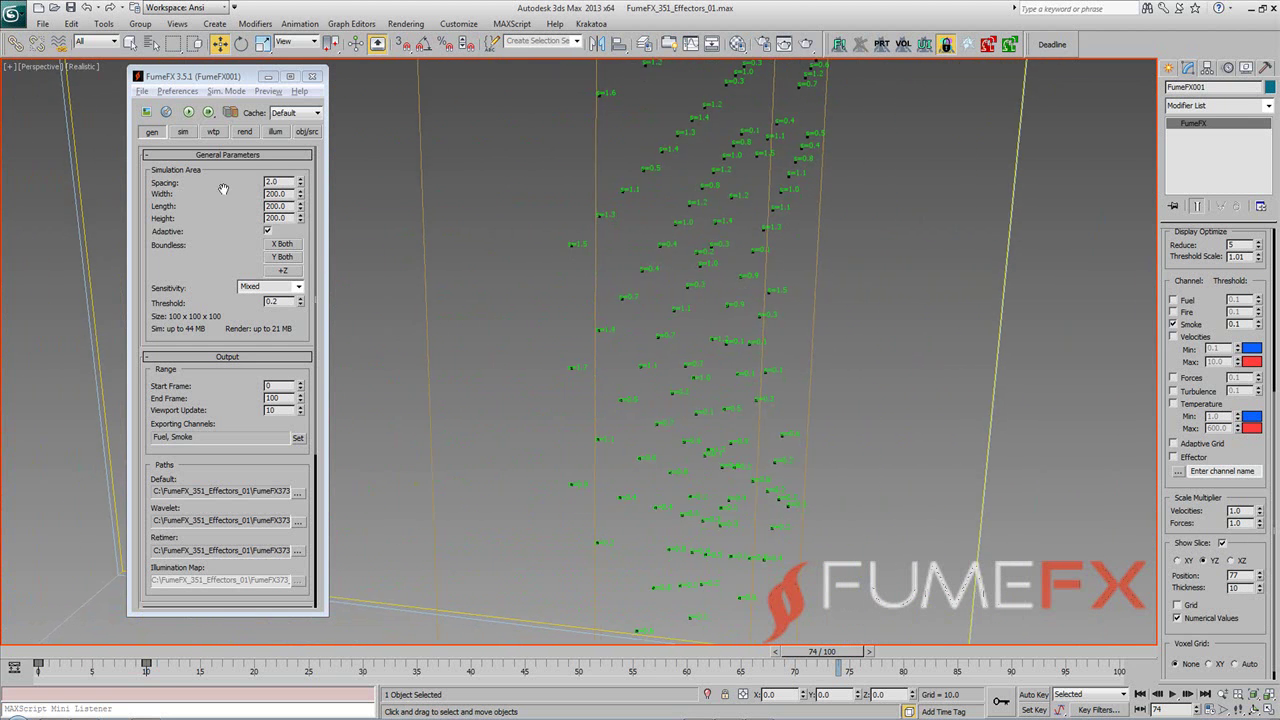
Inspect earlier frames from a side view, then turn off the Smoke channel display
click(183, 131)
scroll(191, 285, down, 5)
scroll(191, 285, up, 5)
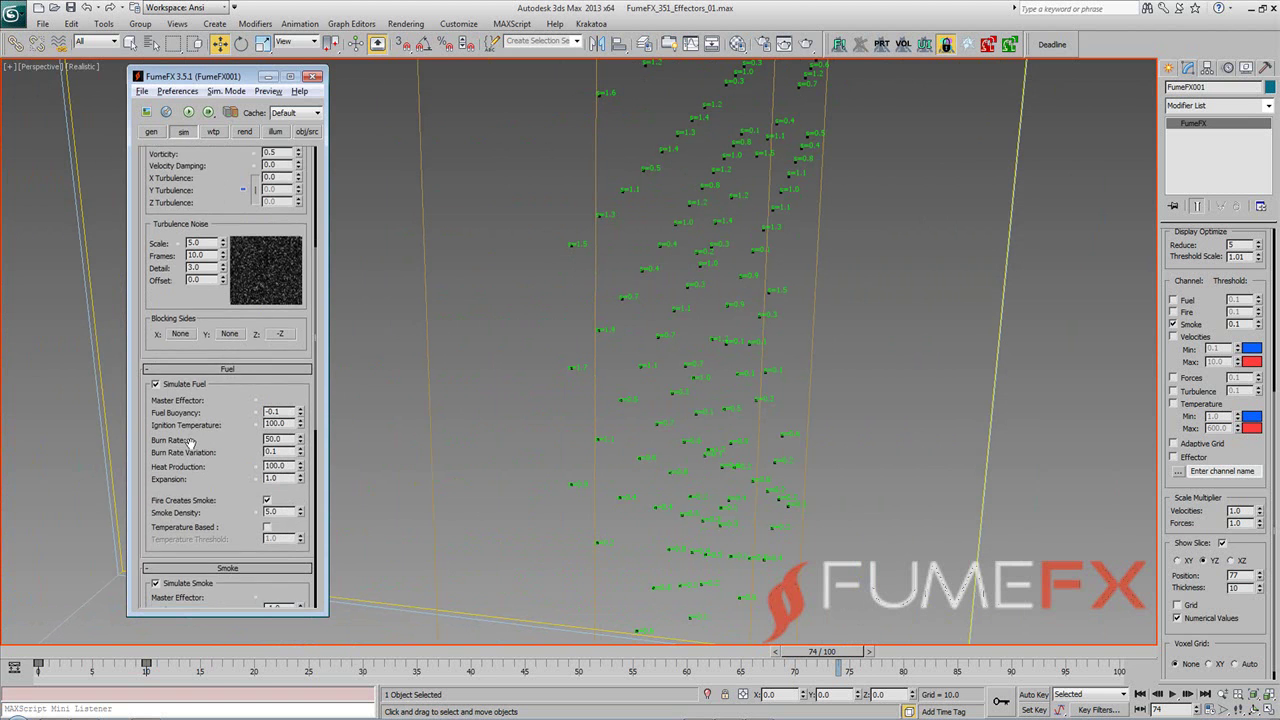
alt+middle_drag(580, 500, 540, 542)
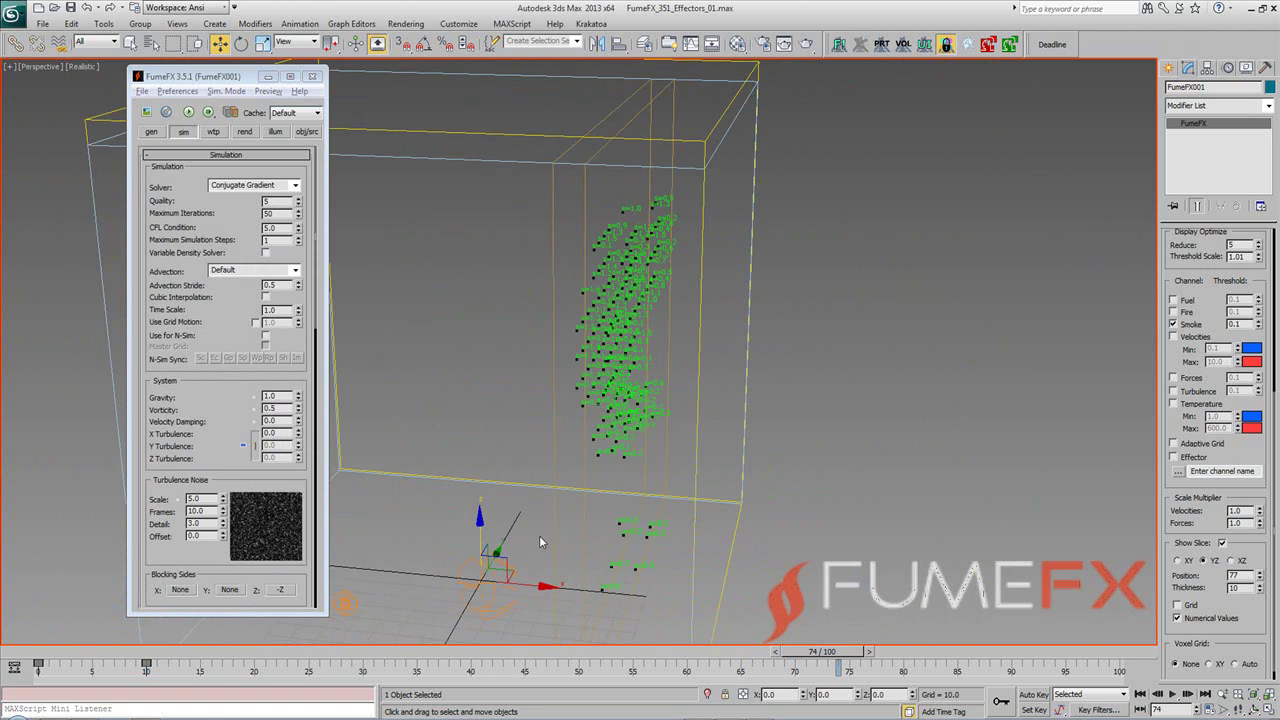
drag(280, 668, 665, 665)
key(w)
drag(223, 415, 608, 500)
click(1173, 324)
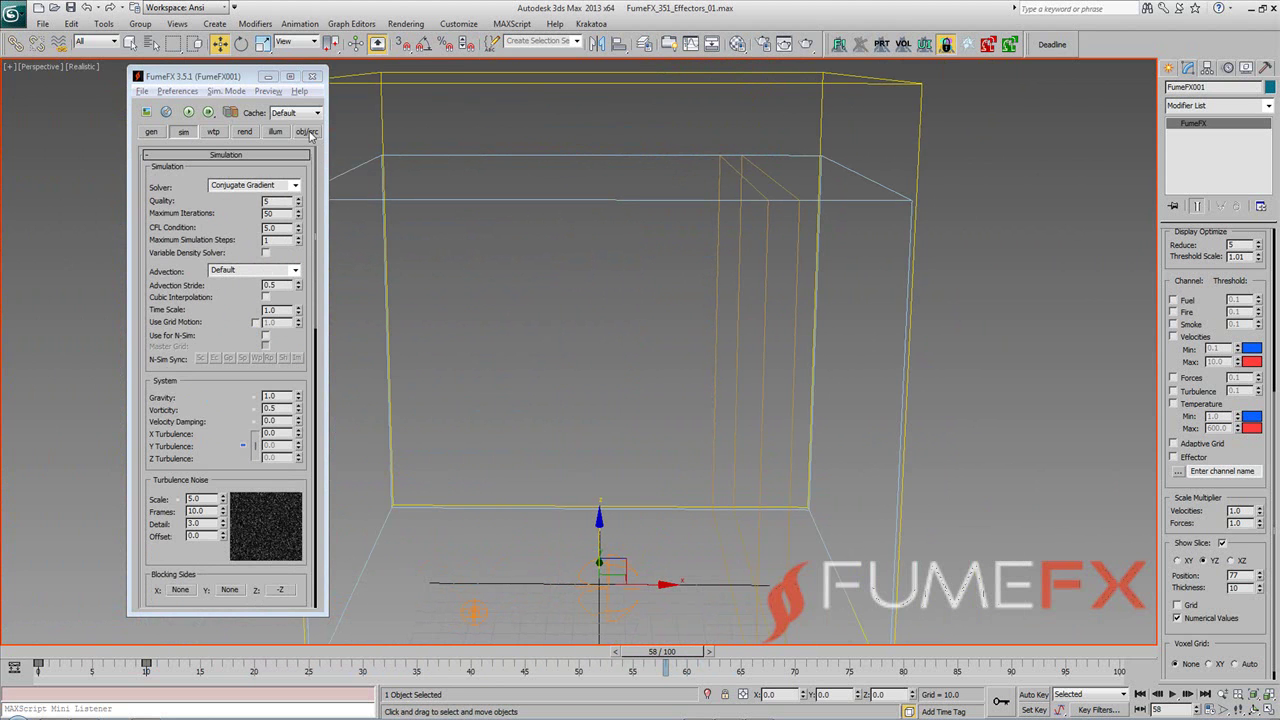
Check the obj/src settings, return the timeline to frame 0, and end on the sim tab
click(308, 132)
scroll(199, 450, down, 5)
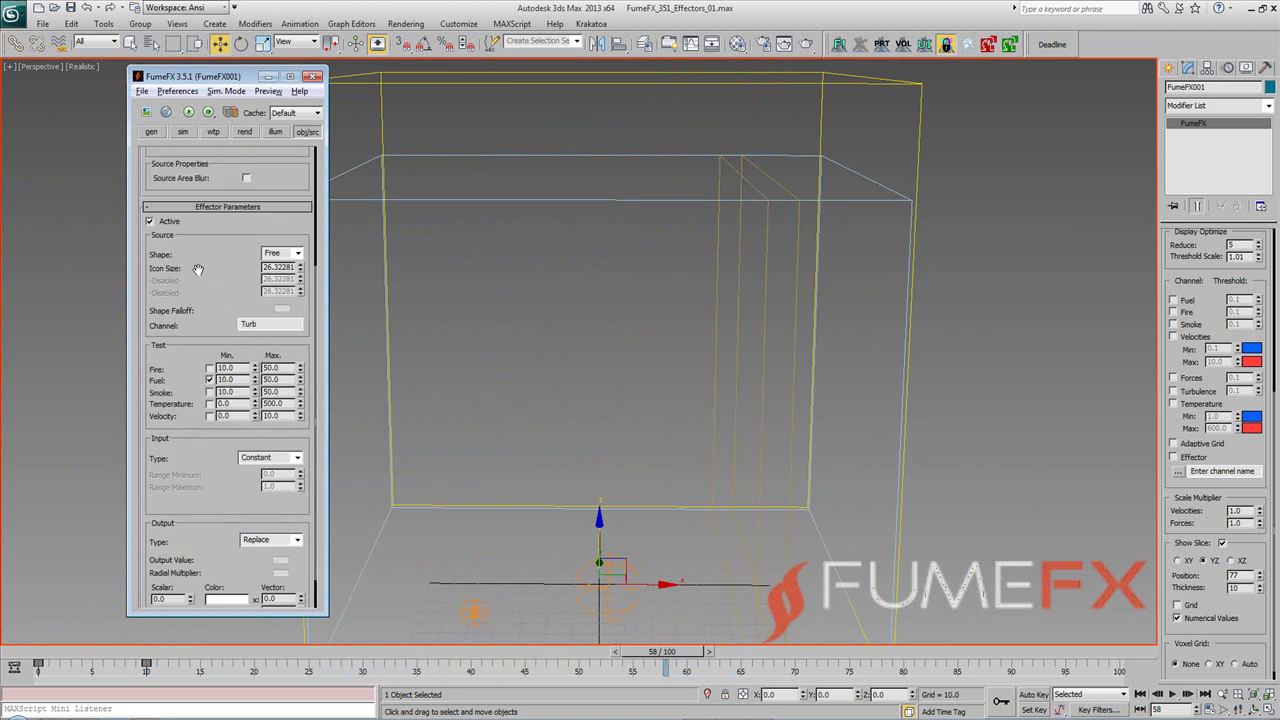
click(46, 658)
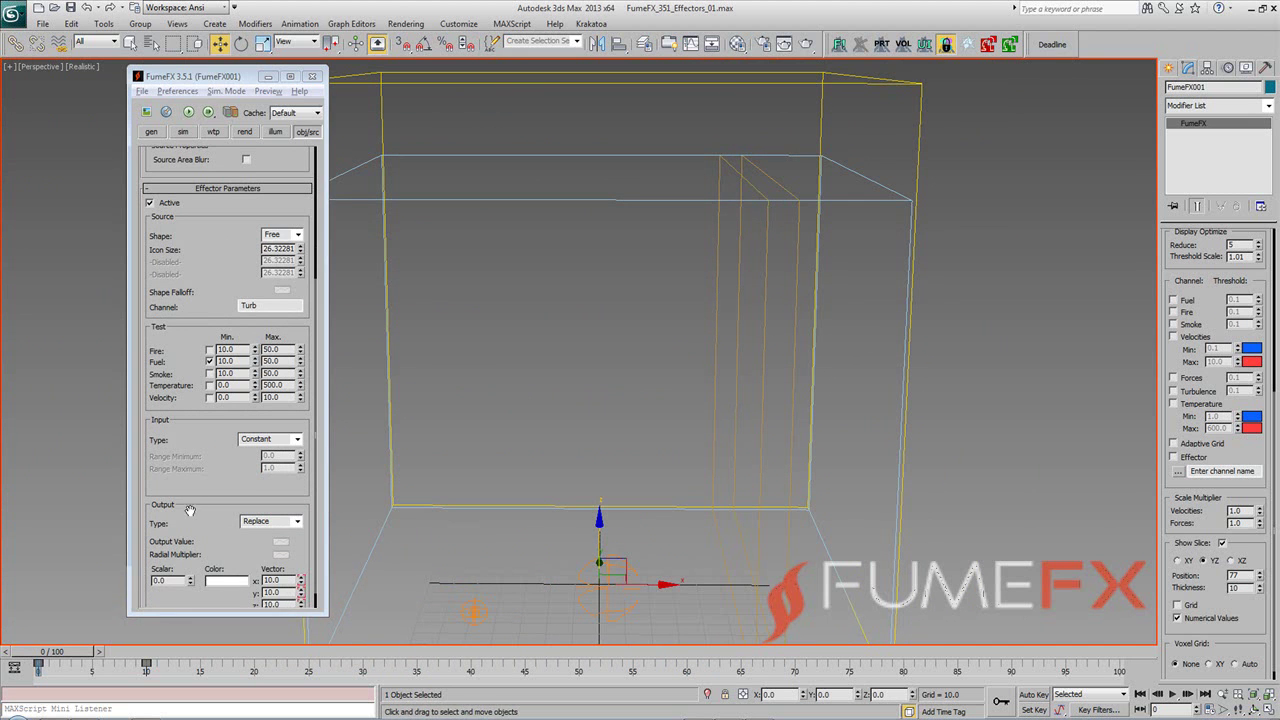
scroll(234, 511, down, 1)
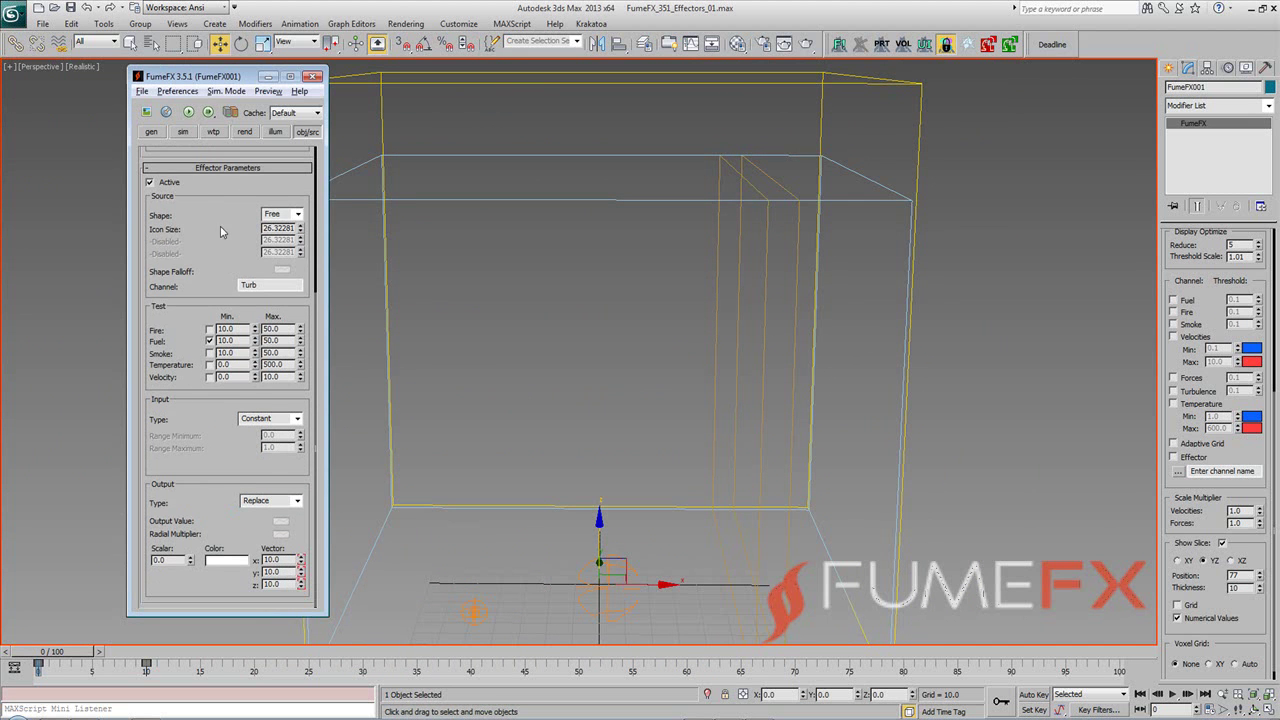
click(157, 134)
click(174, 134)
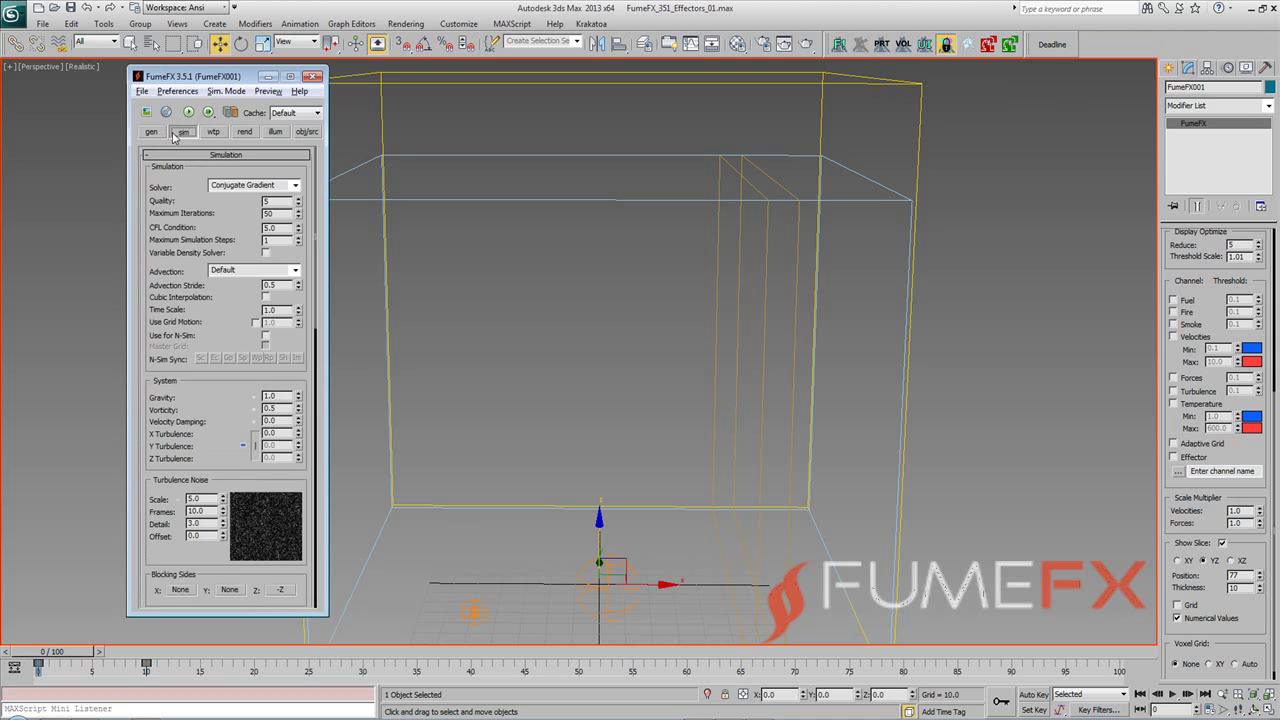
scroll(175, 390, down, 2)
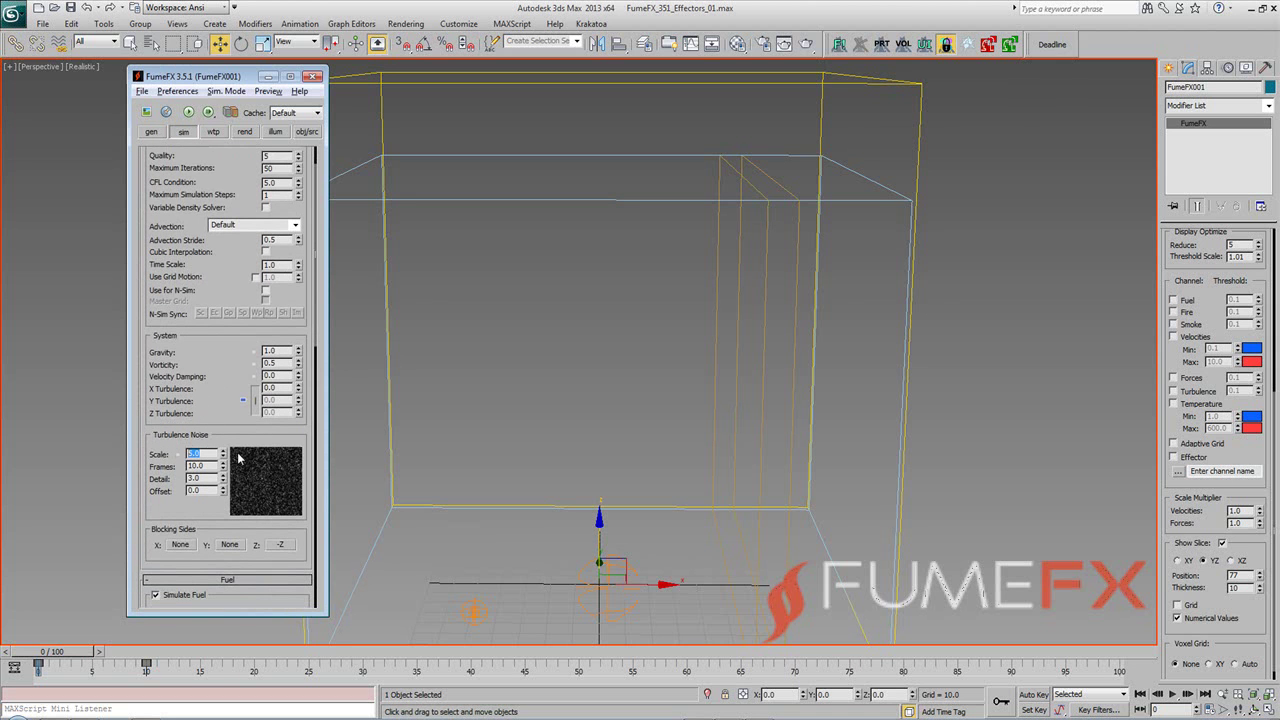
Open the output preview, watch the fireball grow, and show the FFX Object Src001 parameters
click(148, 114)
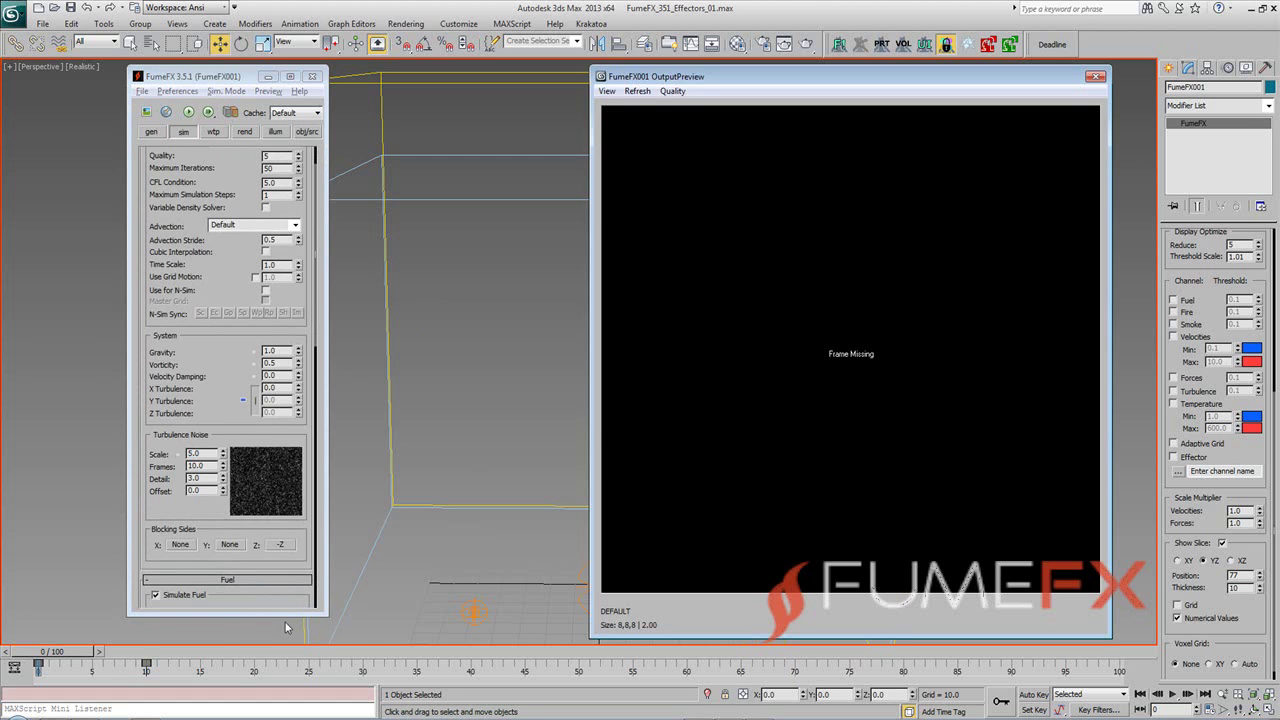
drag(68, 665, 173, 668)
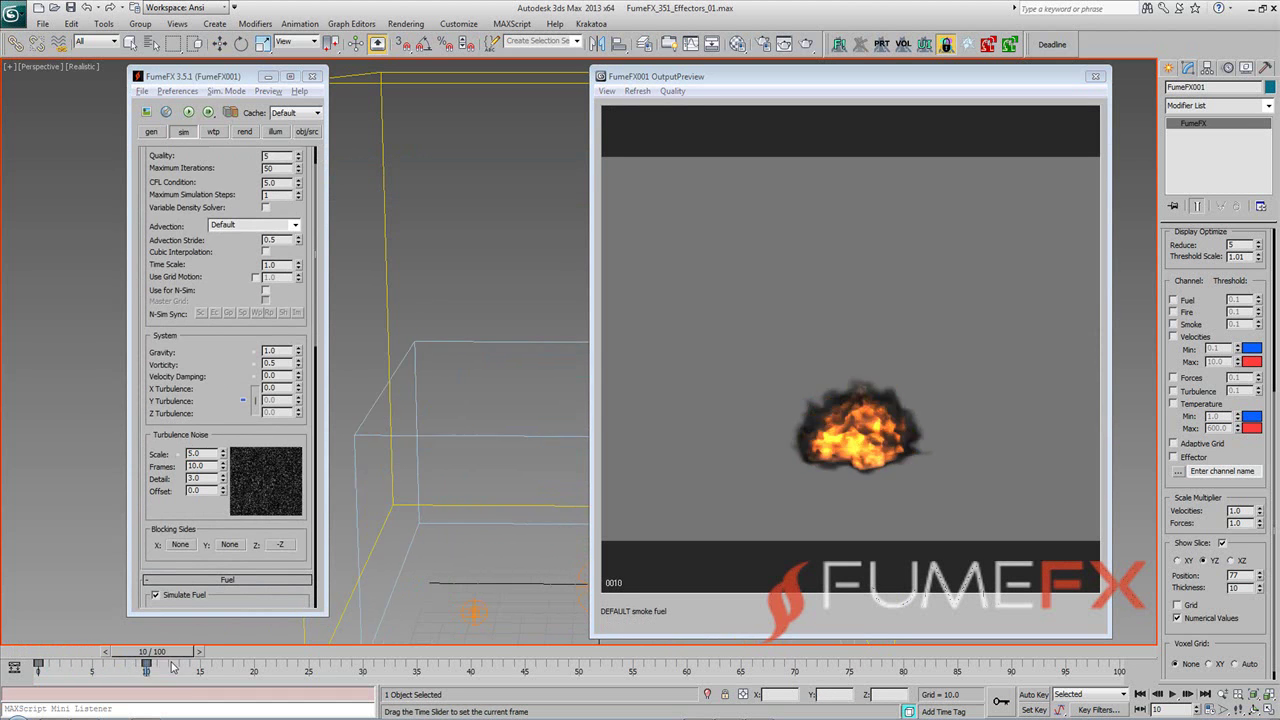
click(307, 131)
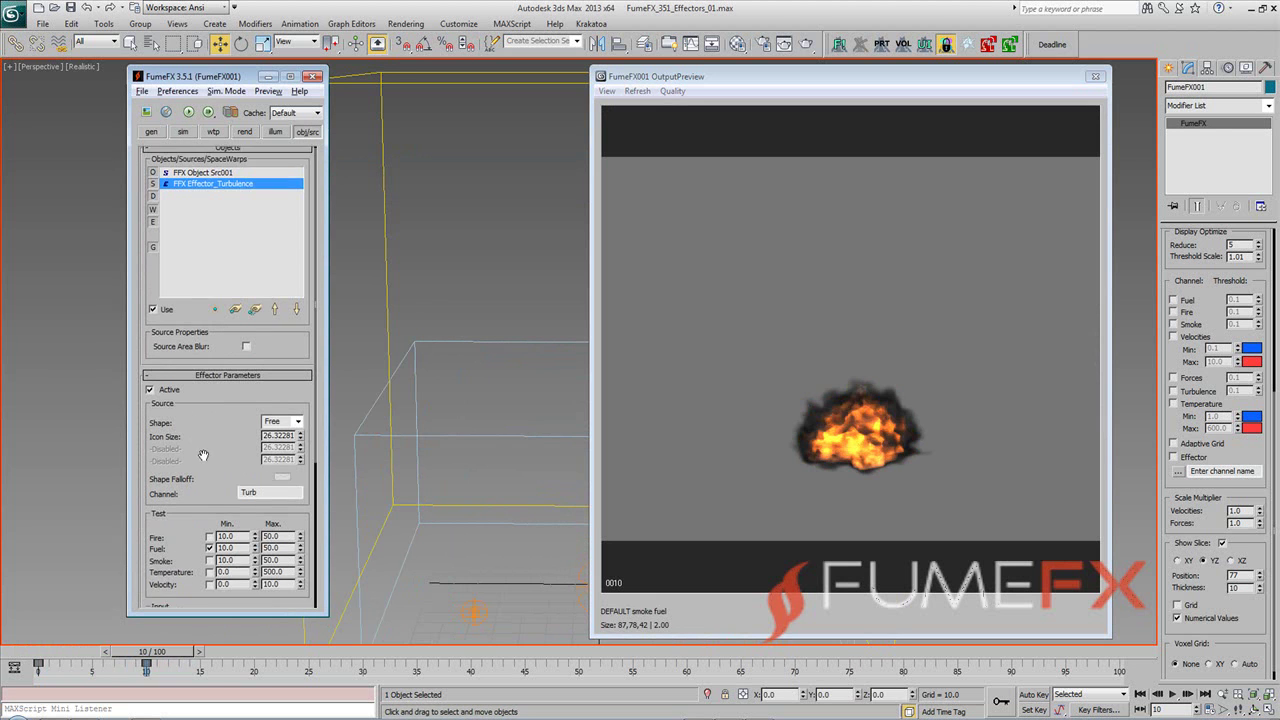
scroll(224, 203, down, 1)
click(217, 150)
scroll(222, 553, down, 5)
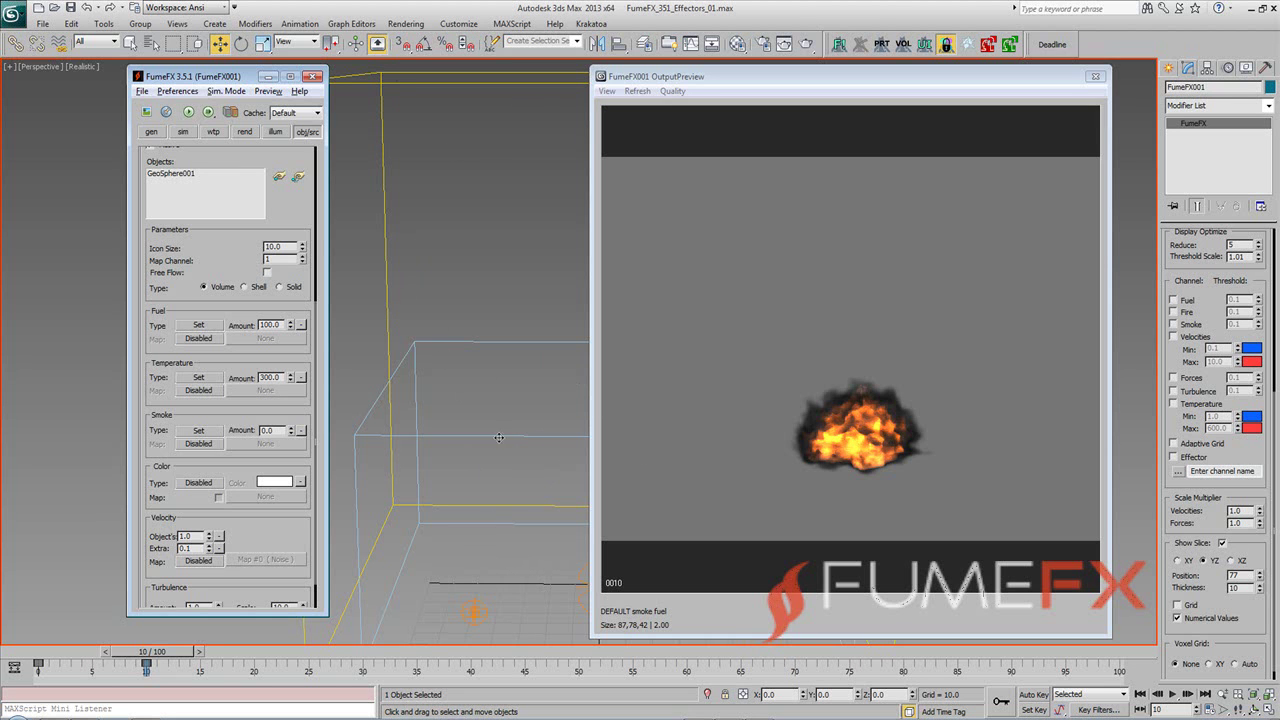
Scrub frames 10 to 34 to see dark smoke and review the FFX Effector_Turbulence parameters
drag(176, 655, 179, 660)
key(w)
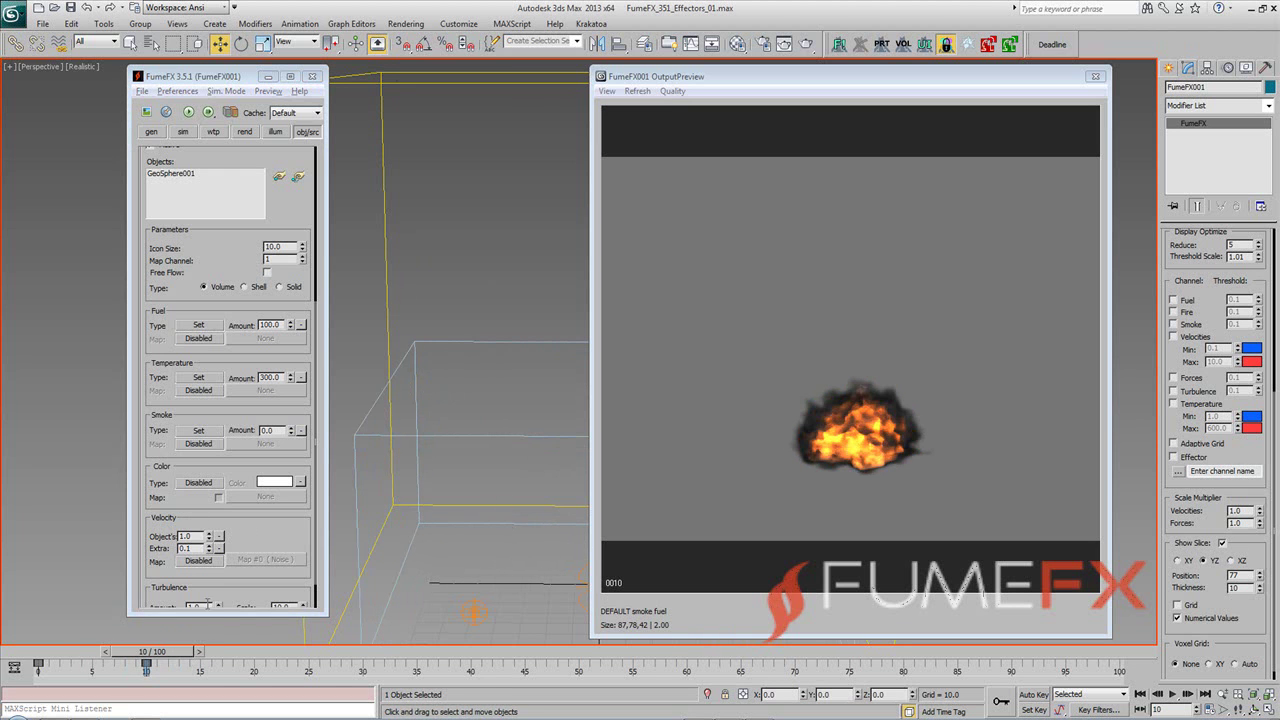
drag(172, 652, 795, 677)
scroll(208, 188, up, 3)
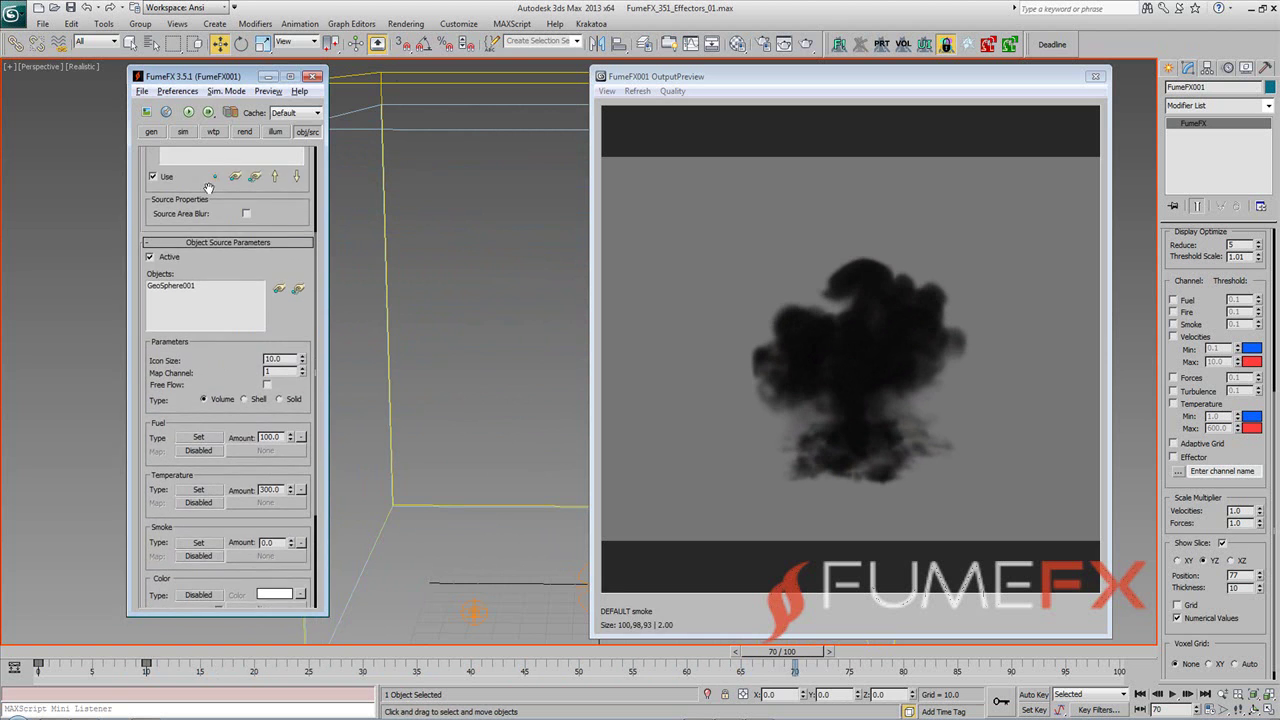
scroll(286, 222, up, 4)
click(222, 190)
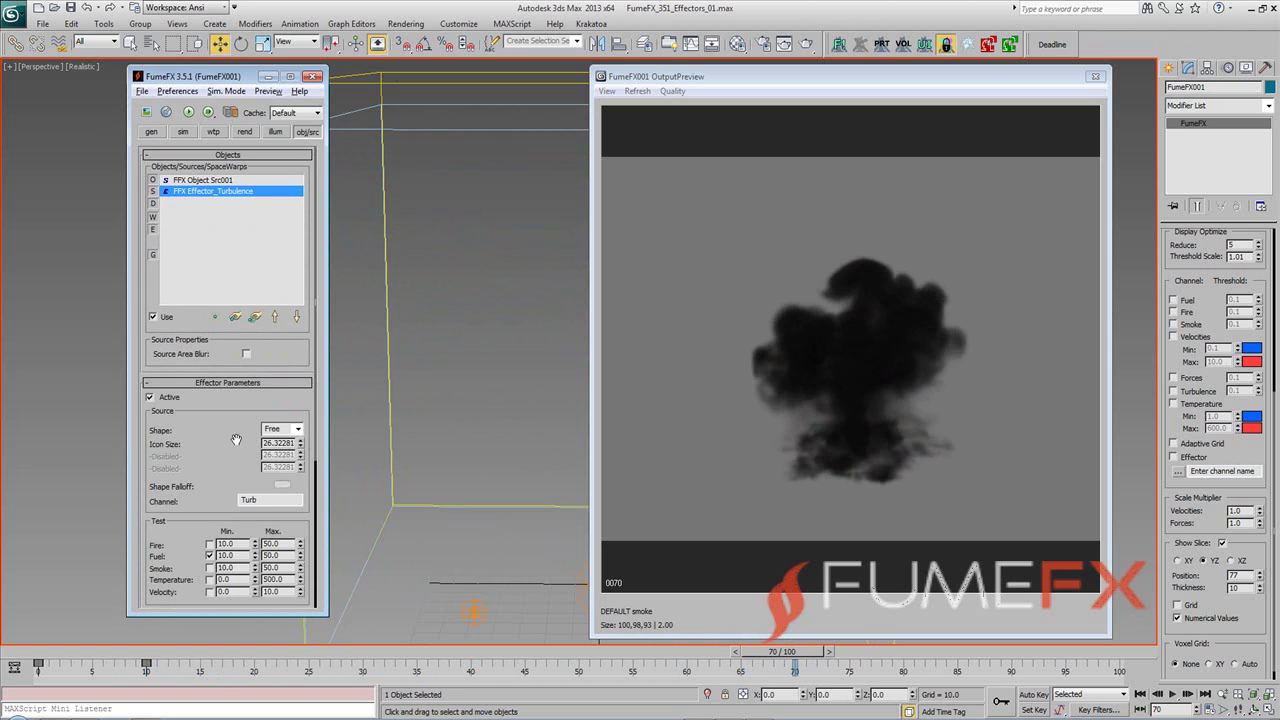
drag(236, 440, 233, 344)
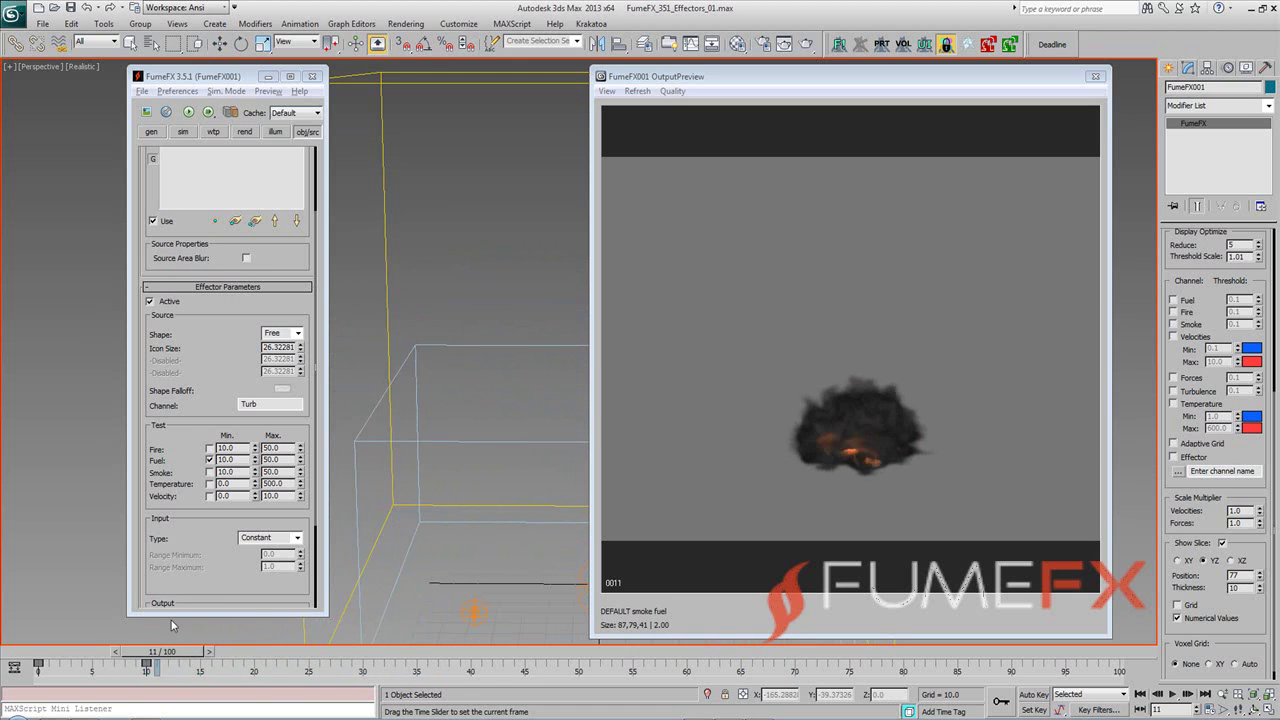
scroll(200, 531, down, 3)
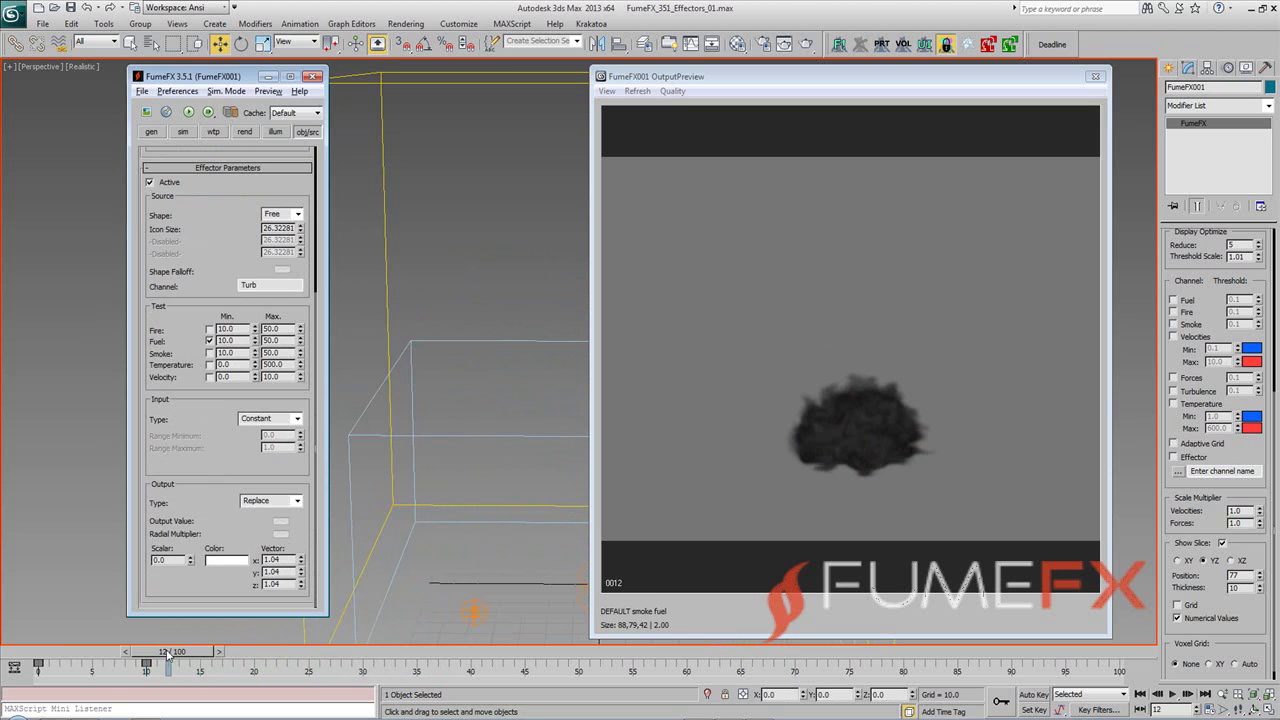